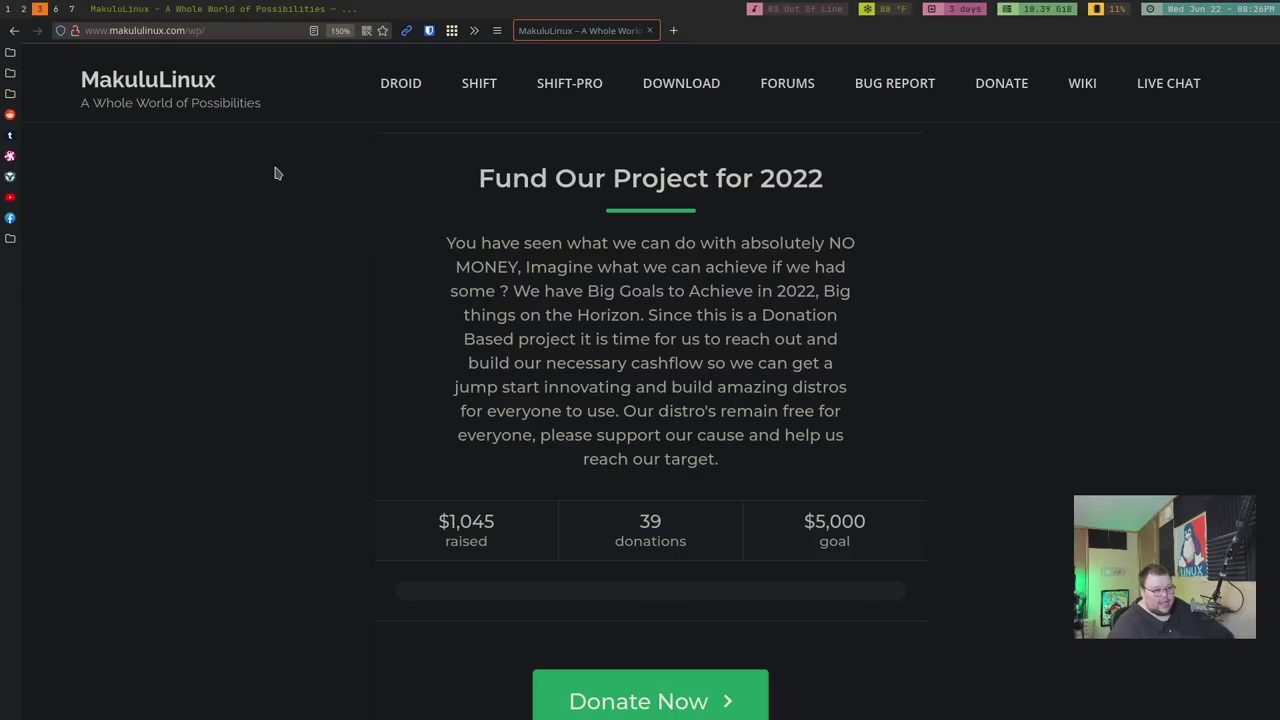
Go to the MakuluLinux wiki and browse its Table of Contents category link lists.
{"action": "left_click", "coordinate": [1082, 83]}
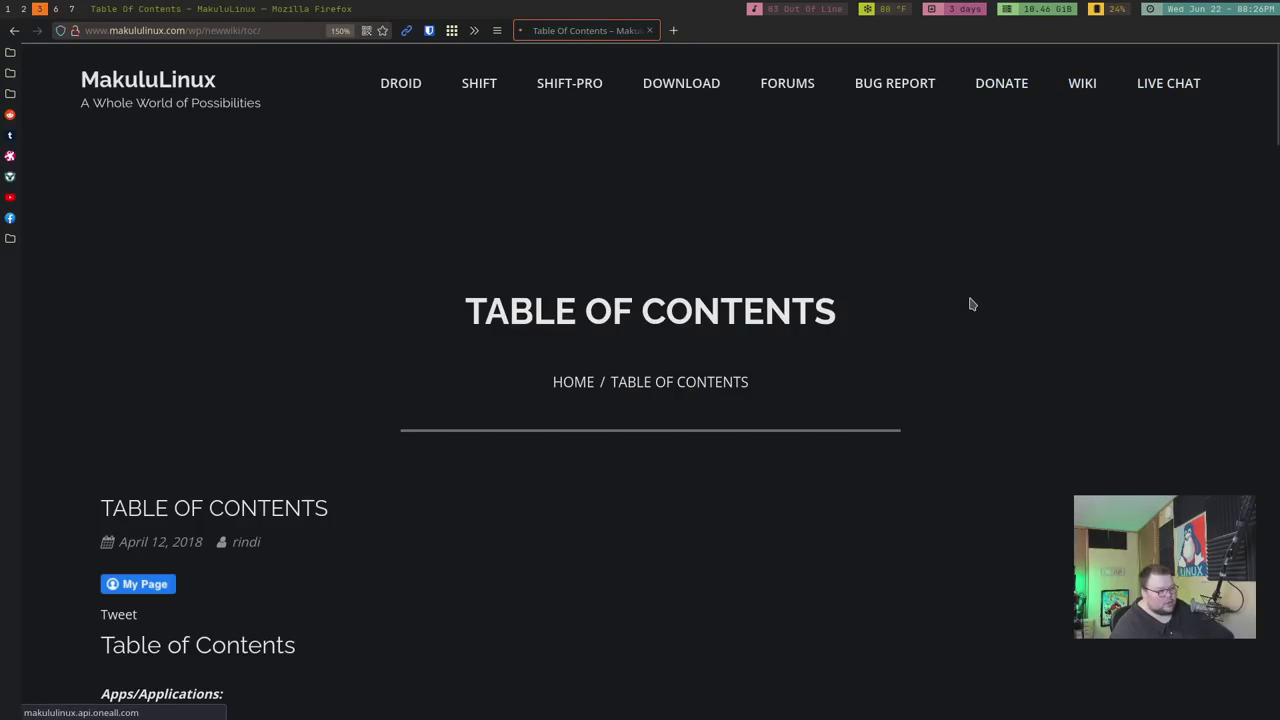
{"action": "scroll", "coordinate": [970, 304], "scroll_direction": "down", "scroll_amount": 5}
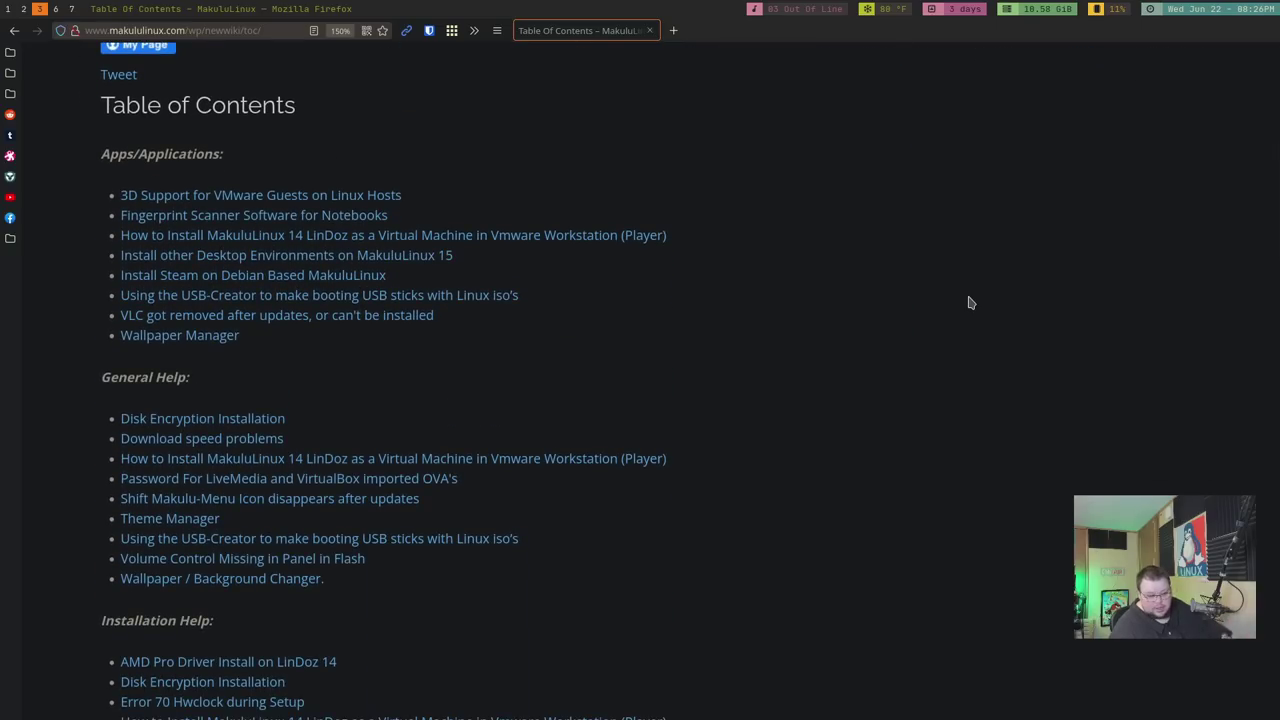
{"action": "scroll", "coordinate": [969, 302], "scroll_direction": "down", "scroll_amount": 2}
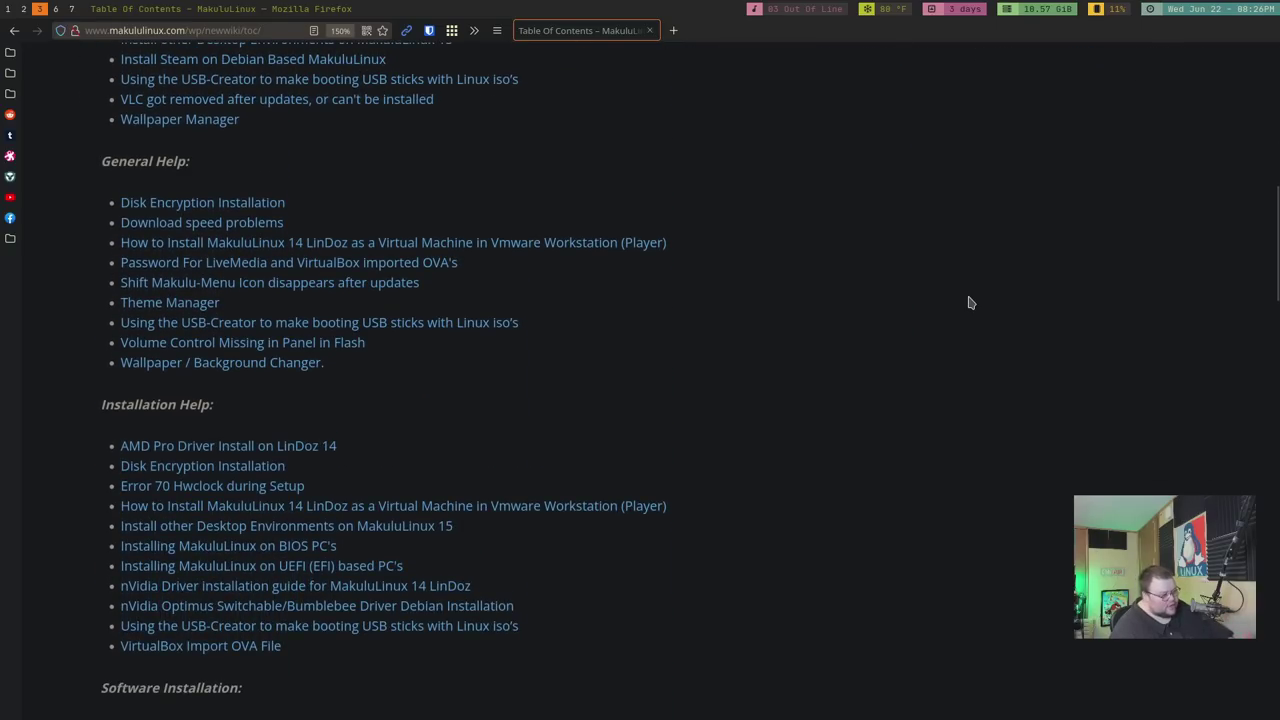
{"action": "scroll", "coordinate": [969, 302], "scroll_direction": "down", "scroll_amount": 3}
{"action": "scroll", "coordinate": [969, 302], "scroll_direction": "down", "scroll_amount": 7}
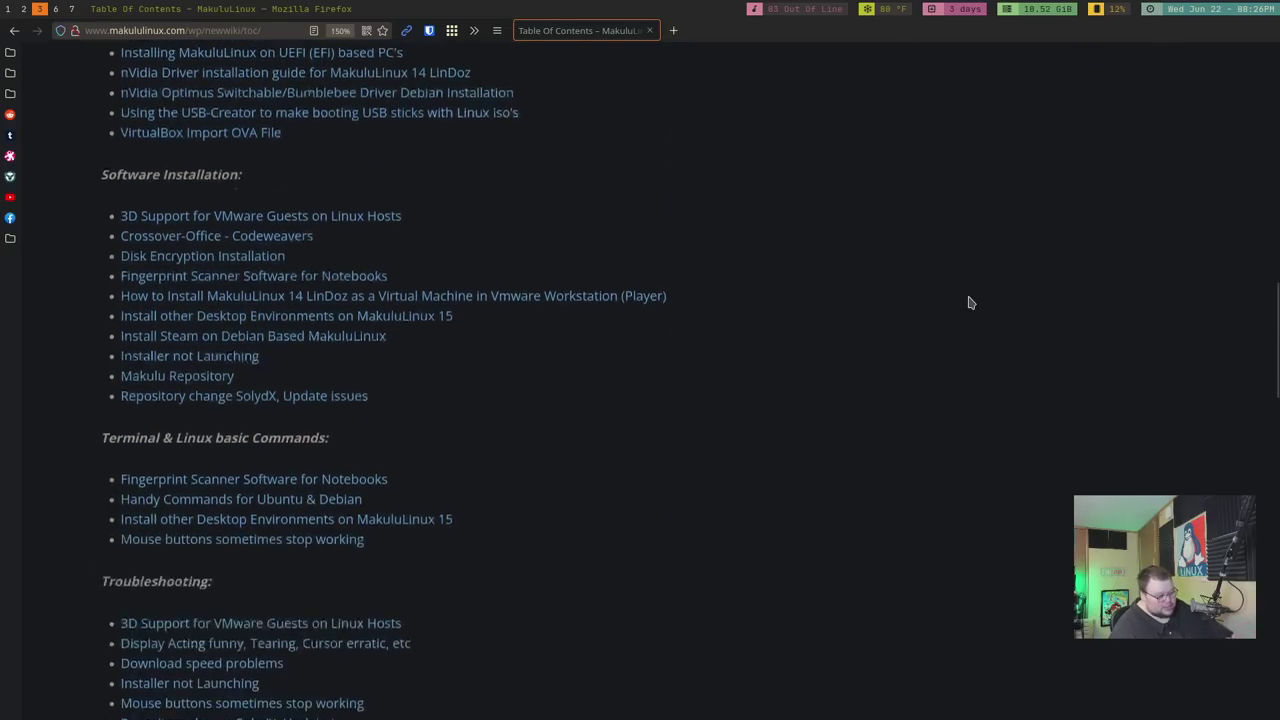
{"action": "scroll", "coordinate": [969, 302], "scroll_direction": "down", "scroll_amount": 1}
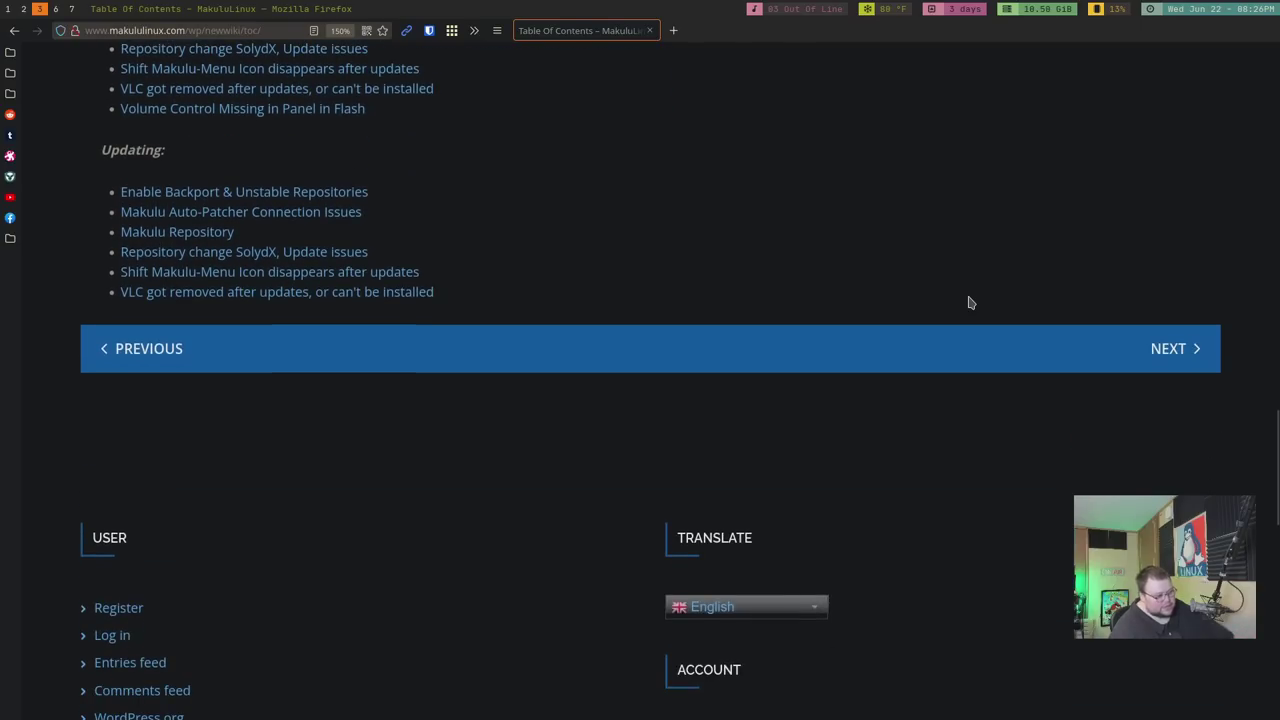
{"action": "scroll", "coordinate": [969, 302], "scroll_direction": "up", "scroll_amount": 4}
{"action": "scroll", "coordinate": [969, 302], "scroll_direction": "up", "scroll_amount": 5}
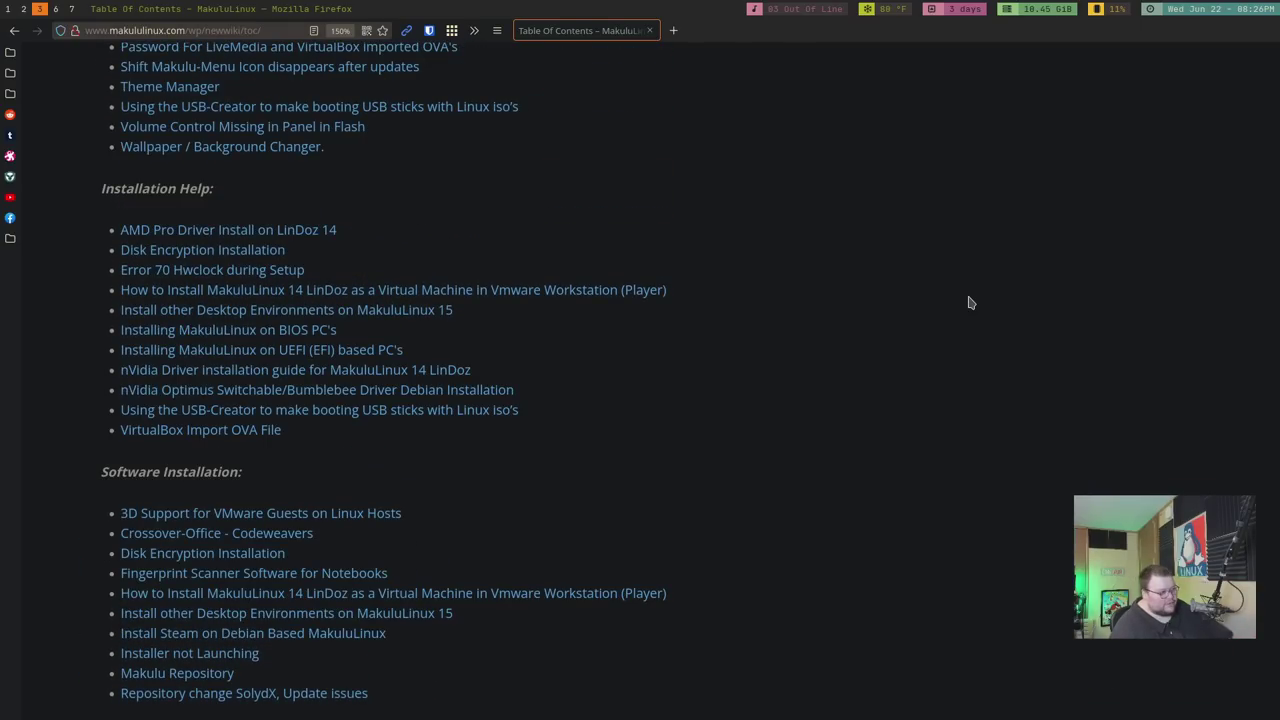
{"action": "scroll", "coordinate": [965, 298], "scroll_direction": "up", "scroll_amount": 8}
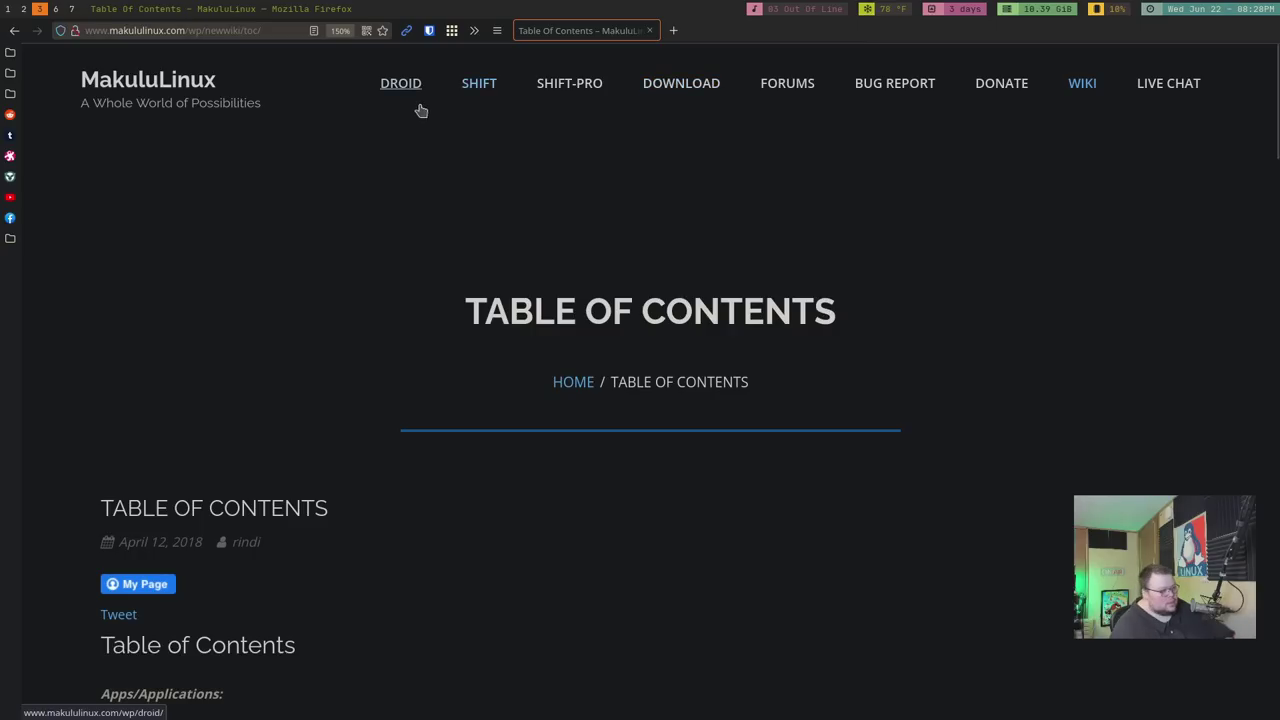
Go to the MakuluLinux Droid page from the site navigation bar.
{"action": "left_click", "coordinate": [390, 96]}
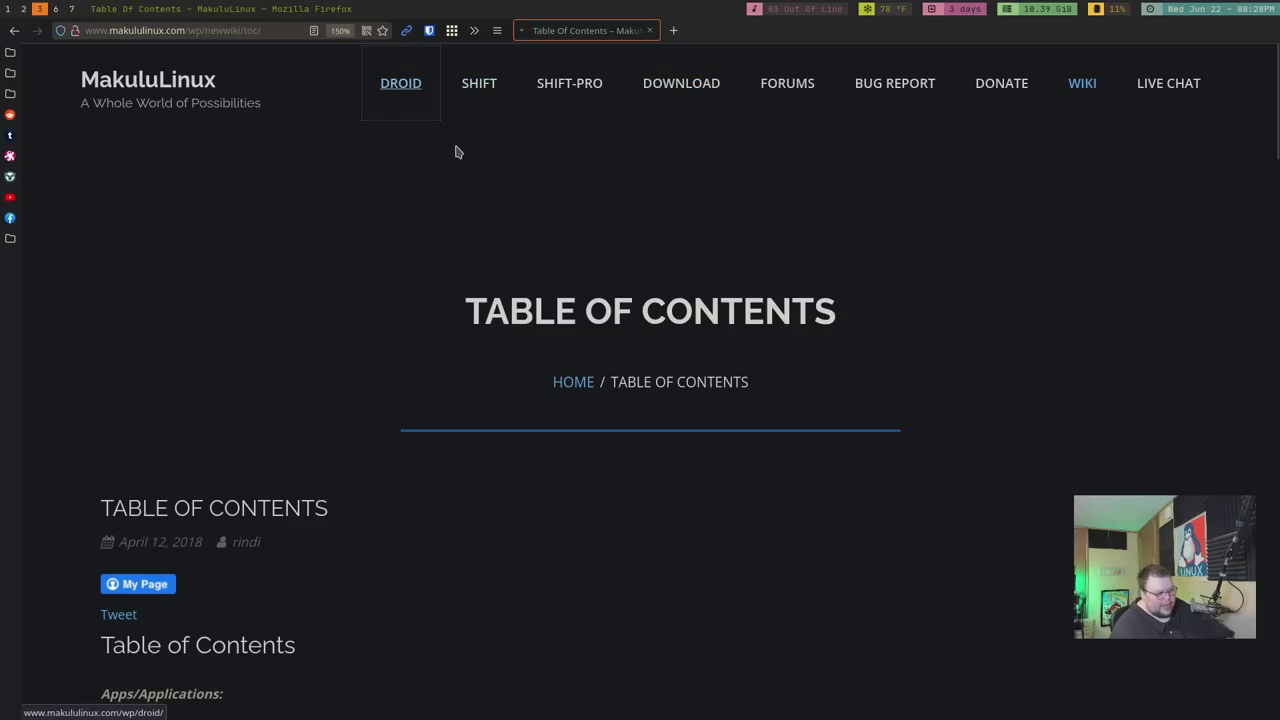
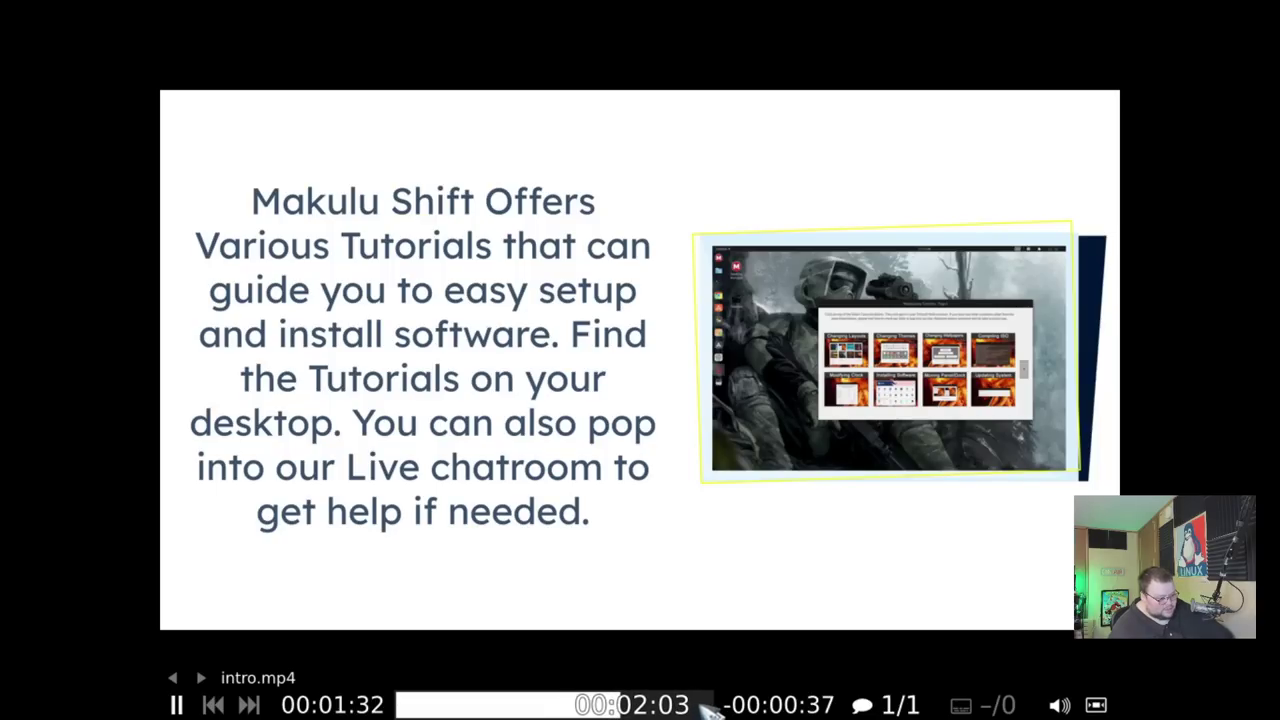
Skip ahead in intro.mp4 to the slide about built-in tutorials and the live chatroom.
{"action": "left_click", "coordinate": [702, 705]}
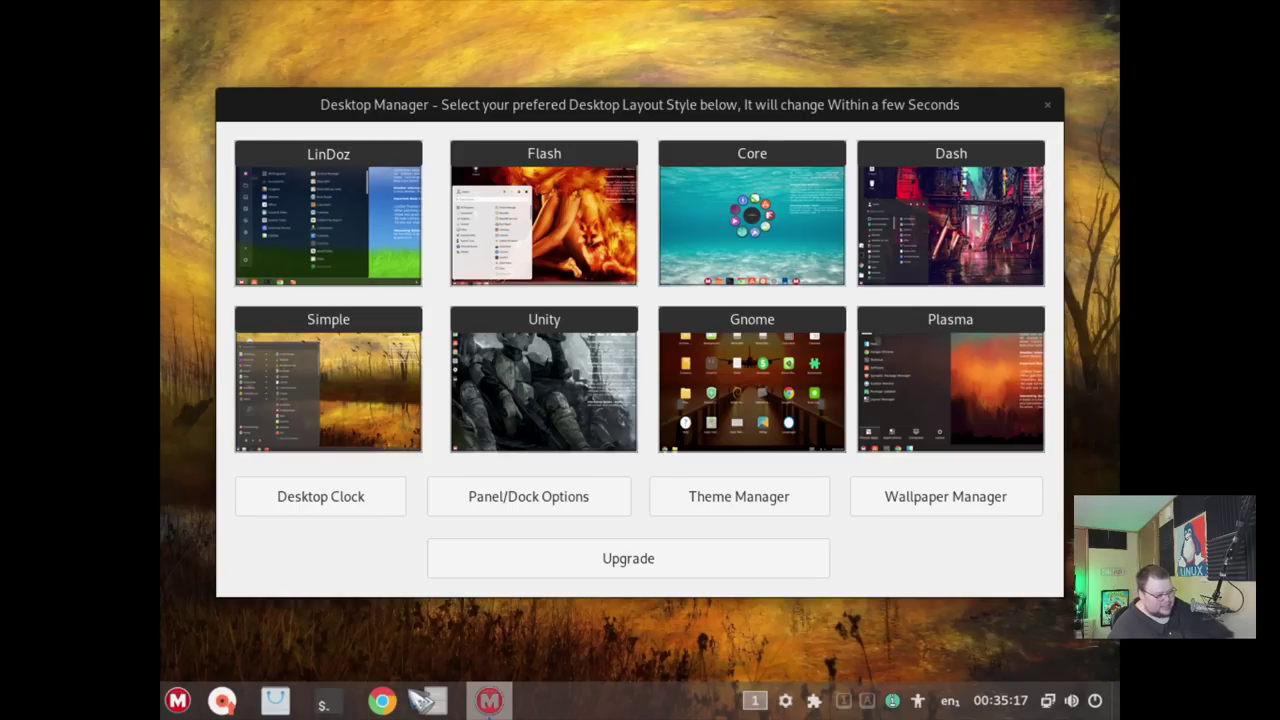
Glance at the application menu's categories, then apply the Plasma desktop layout.
{"action": "left_click", "coordinate": [178, 700]}
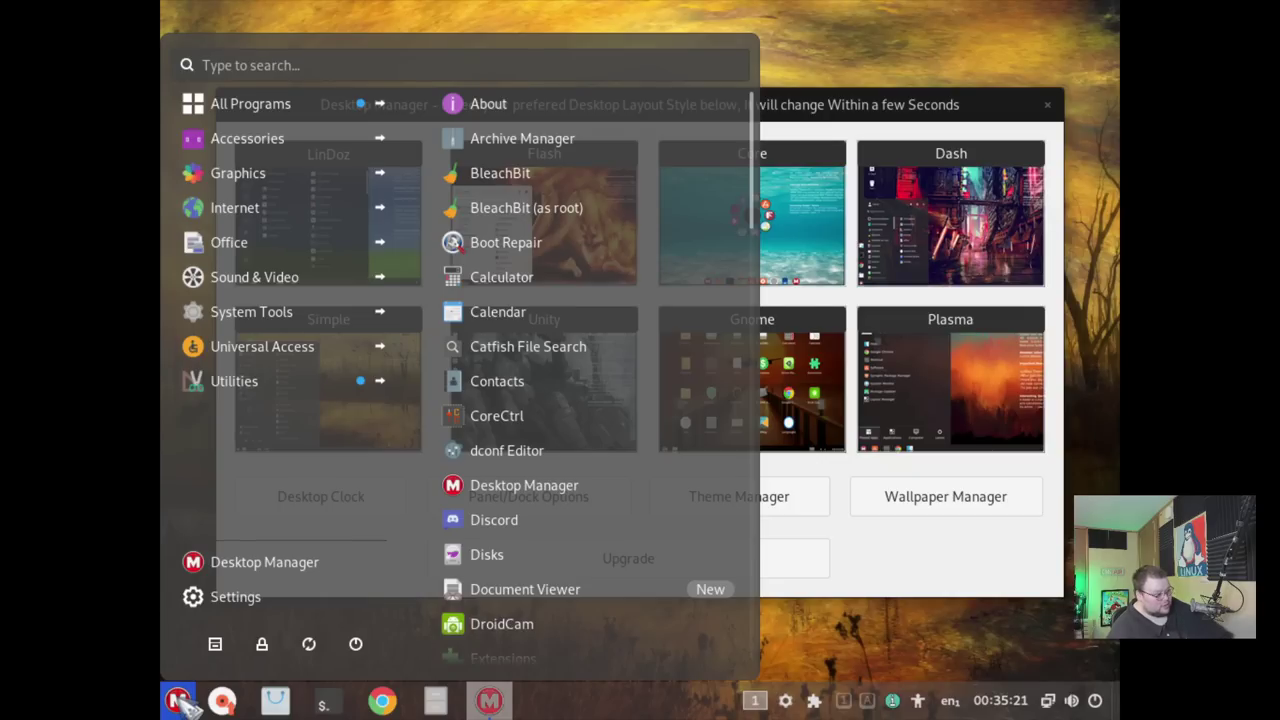
{"action": "left_click", "coordinate": [180, 700]}
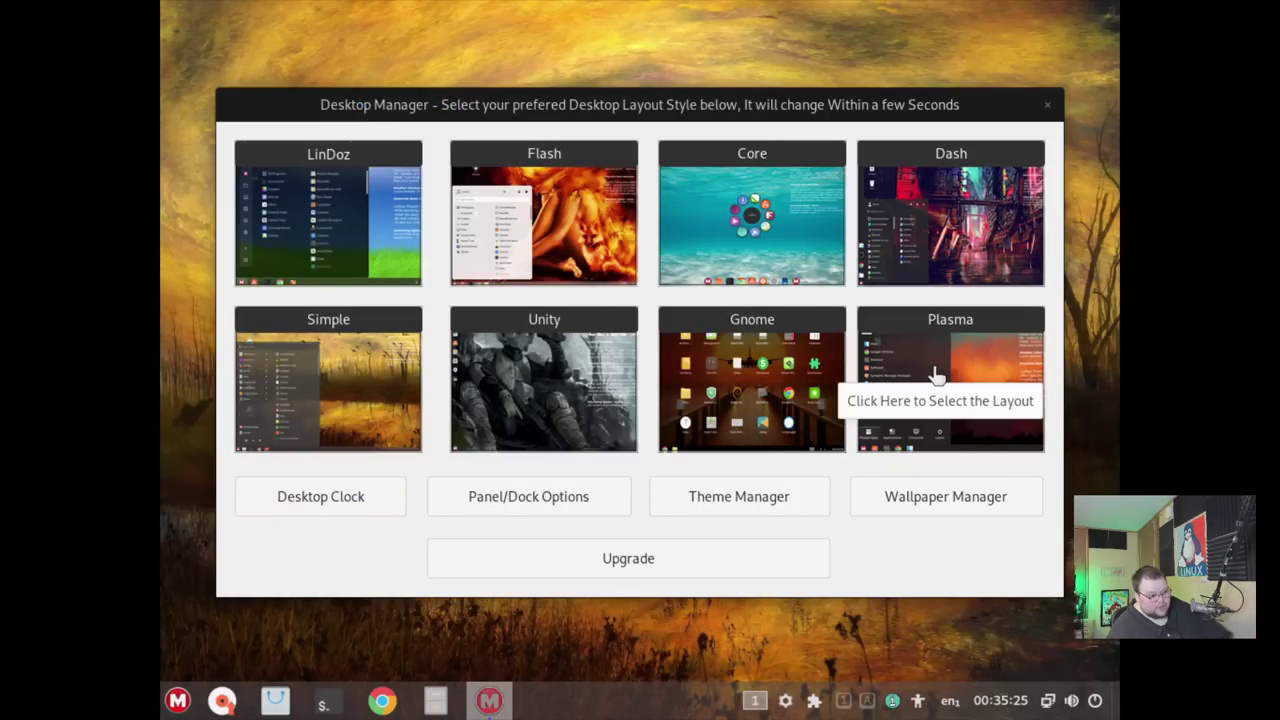
{"action": "left_click", "coordinate": [930, 373]}
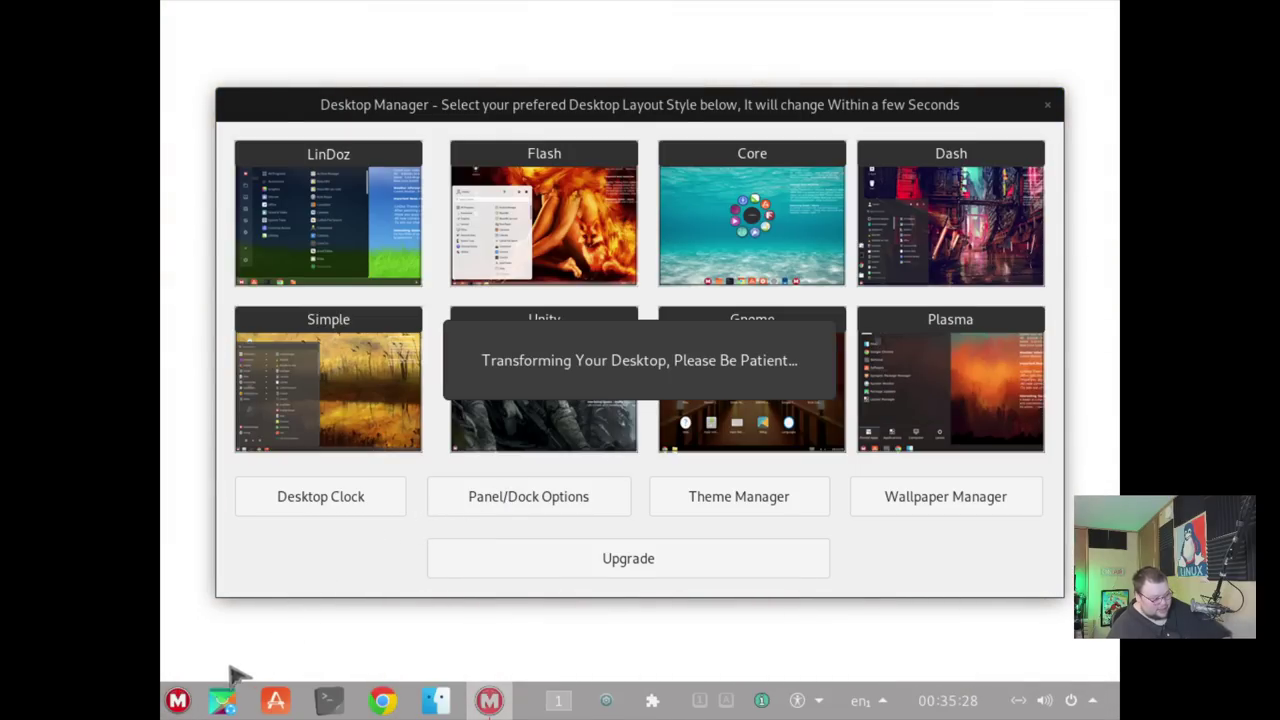
Inspect the Plasma layout's start menu and its notifications and calendar panel.
{"action": "left_click", "coordinate": [177, 700]}
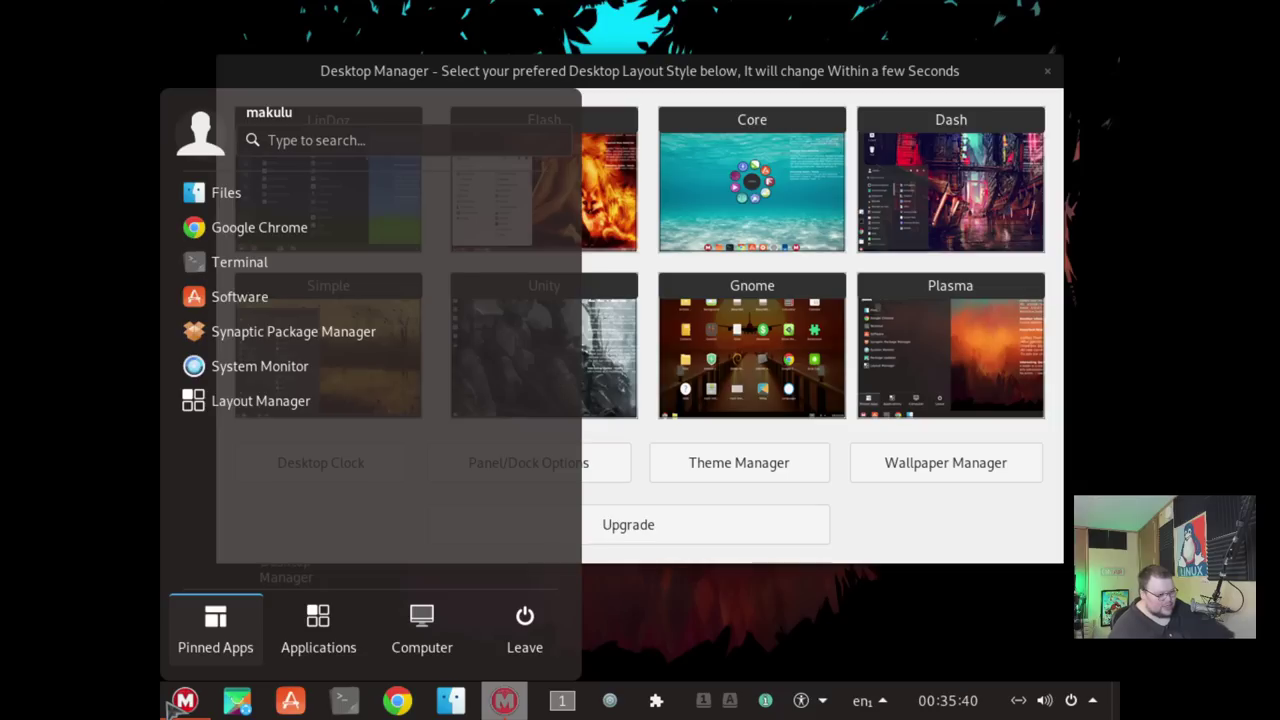
{"action": "left_click", "coordinate": [898, 630]}
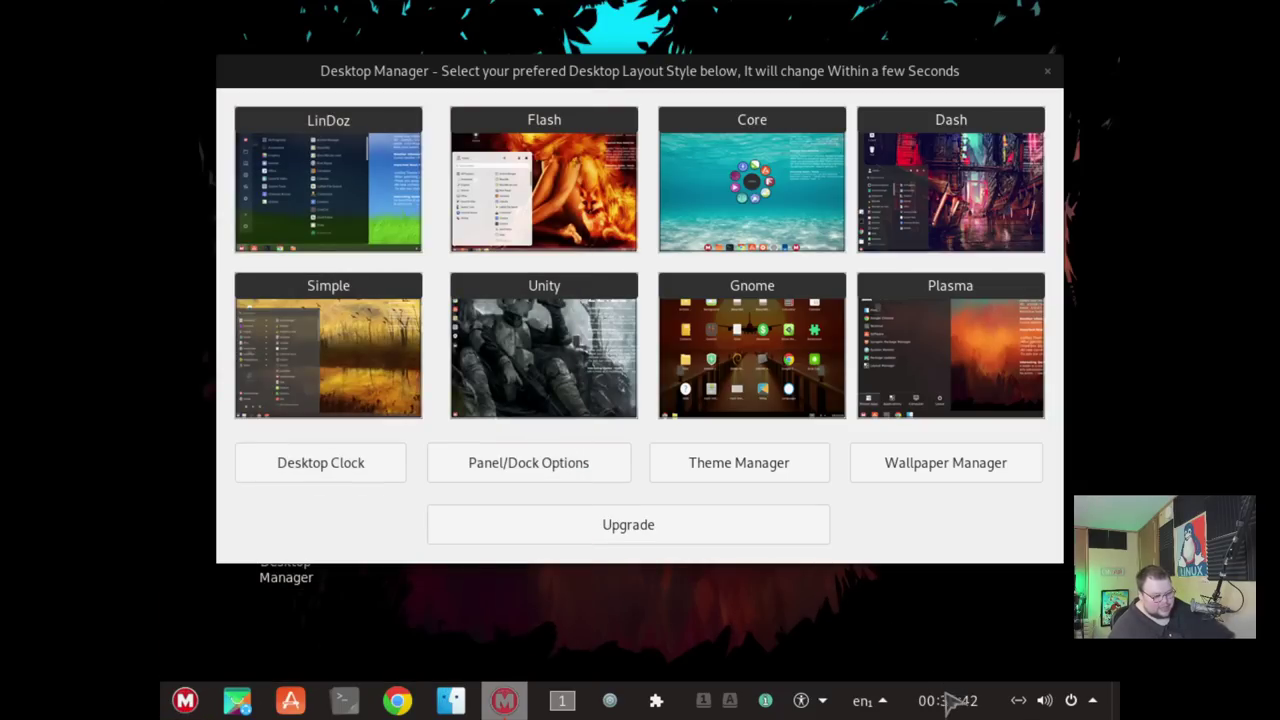
{"action": "left_click", "coordinate": [948, 700]}
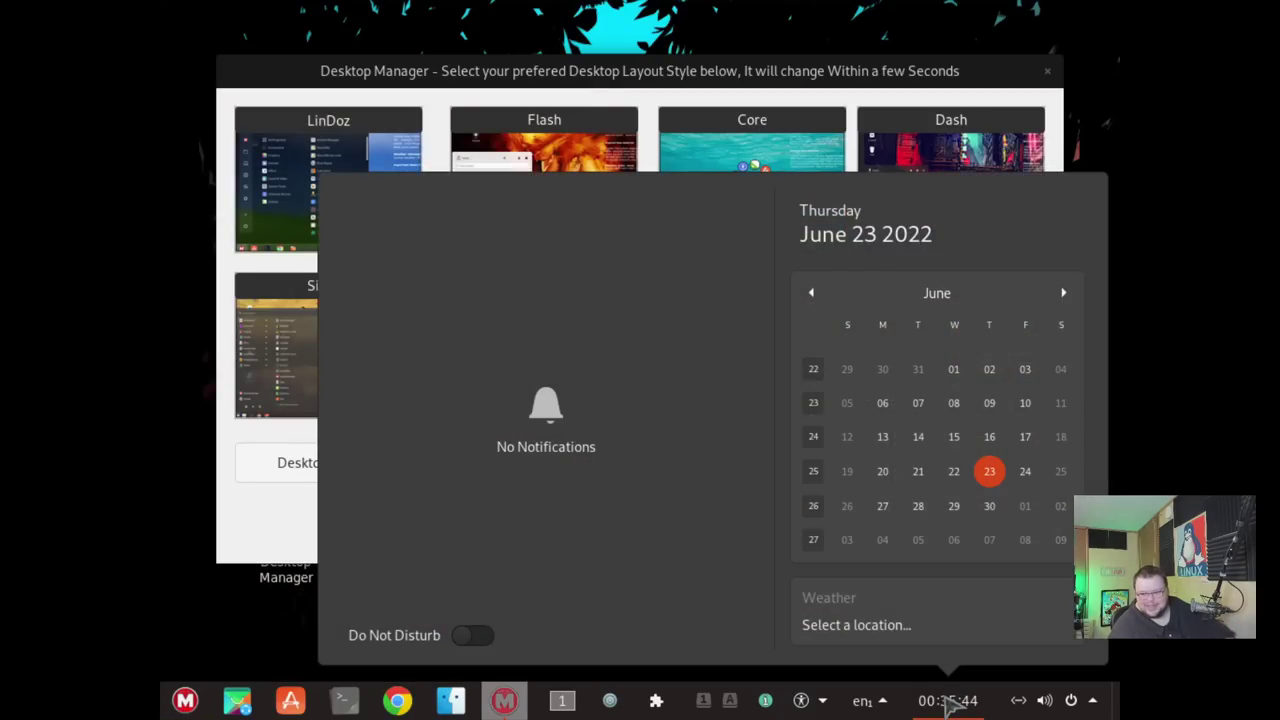
{"action": "left_click", "coordinate": [948, 702]}
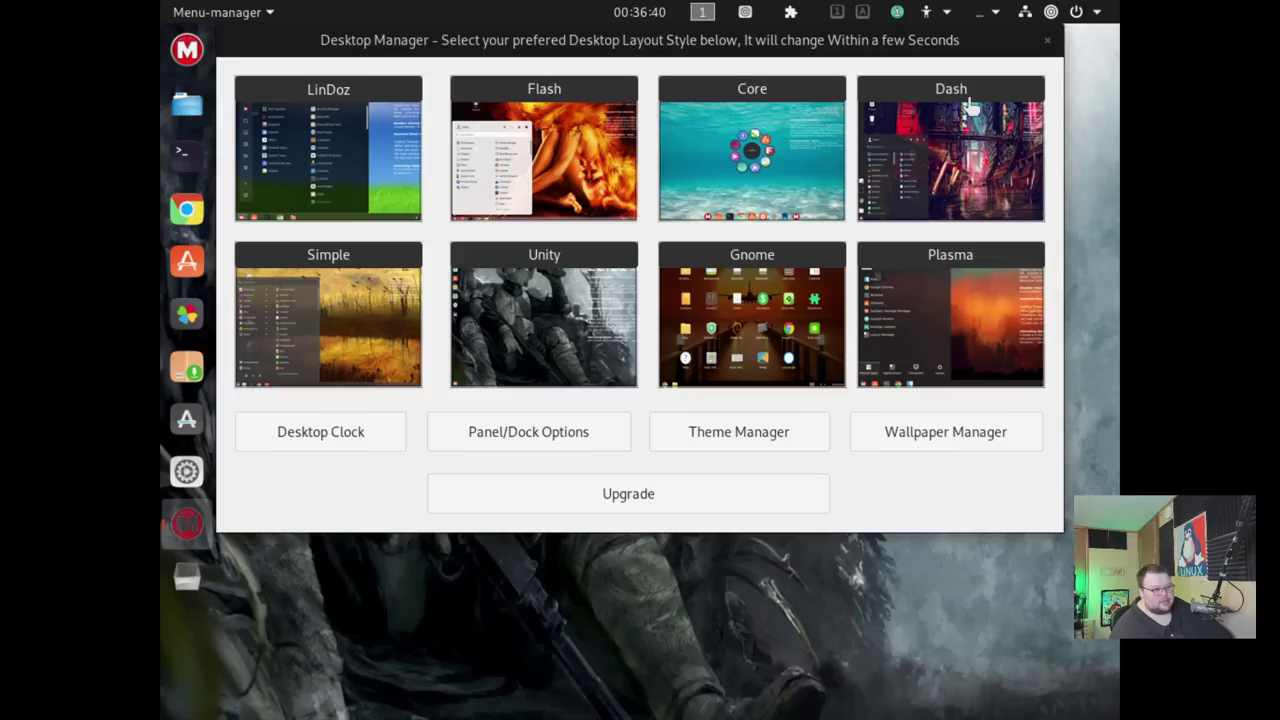
Close Desktop Manager and launch the Live Installer with Start Installation selected.
{"action": "left_click", "coordinate": [1047, 41]}
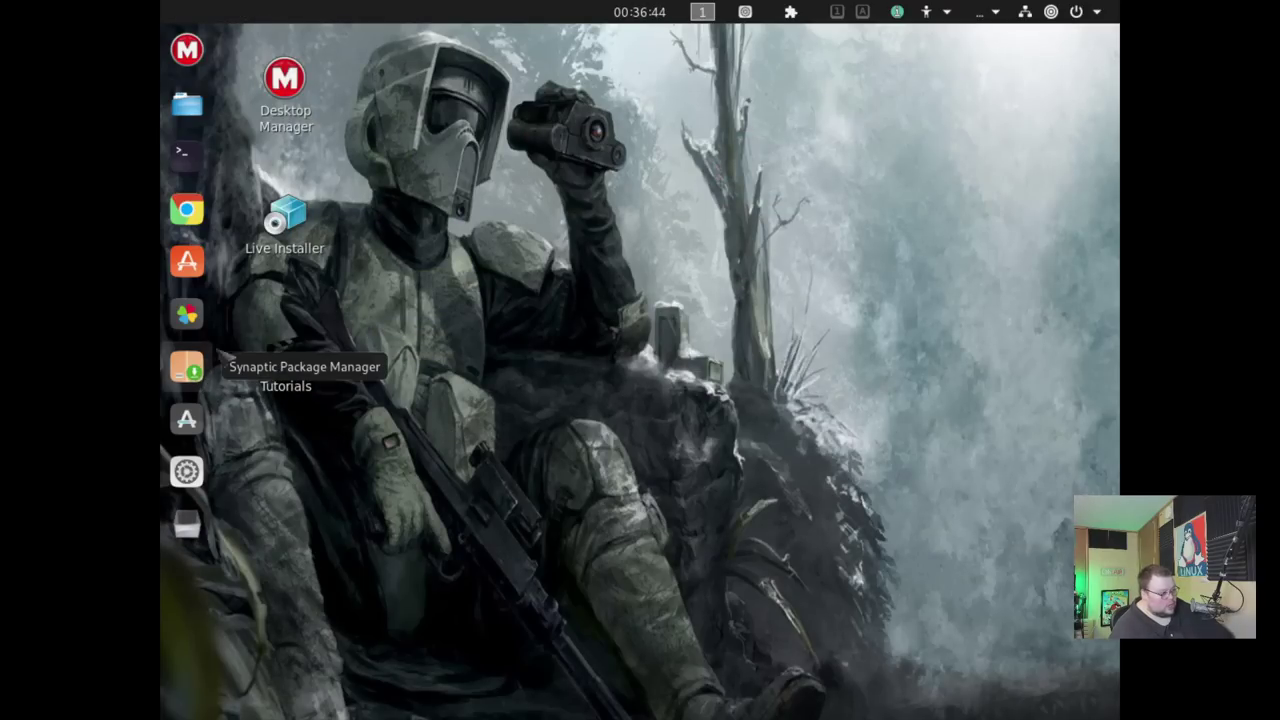
{"action": "double_click", "coordinate": [286, 220]}
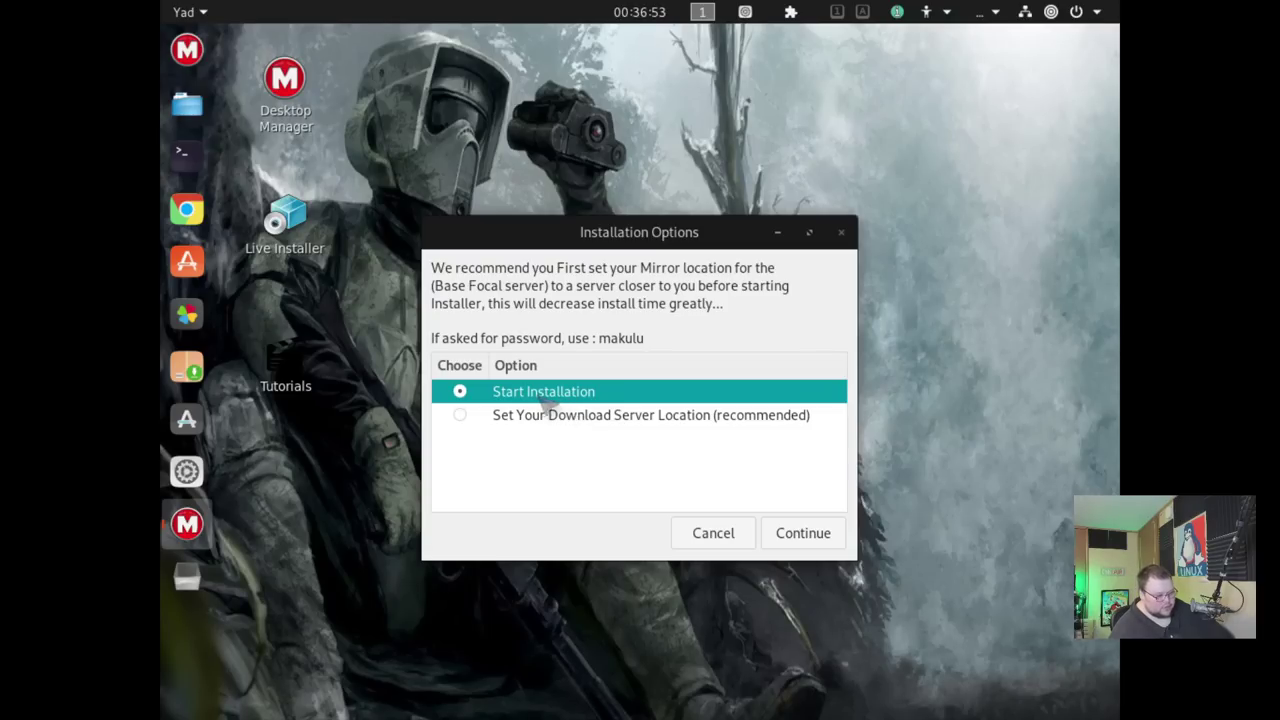
{"action": "left_click", "coordinate": [803, 533]}
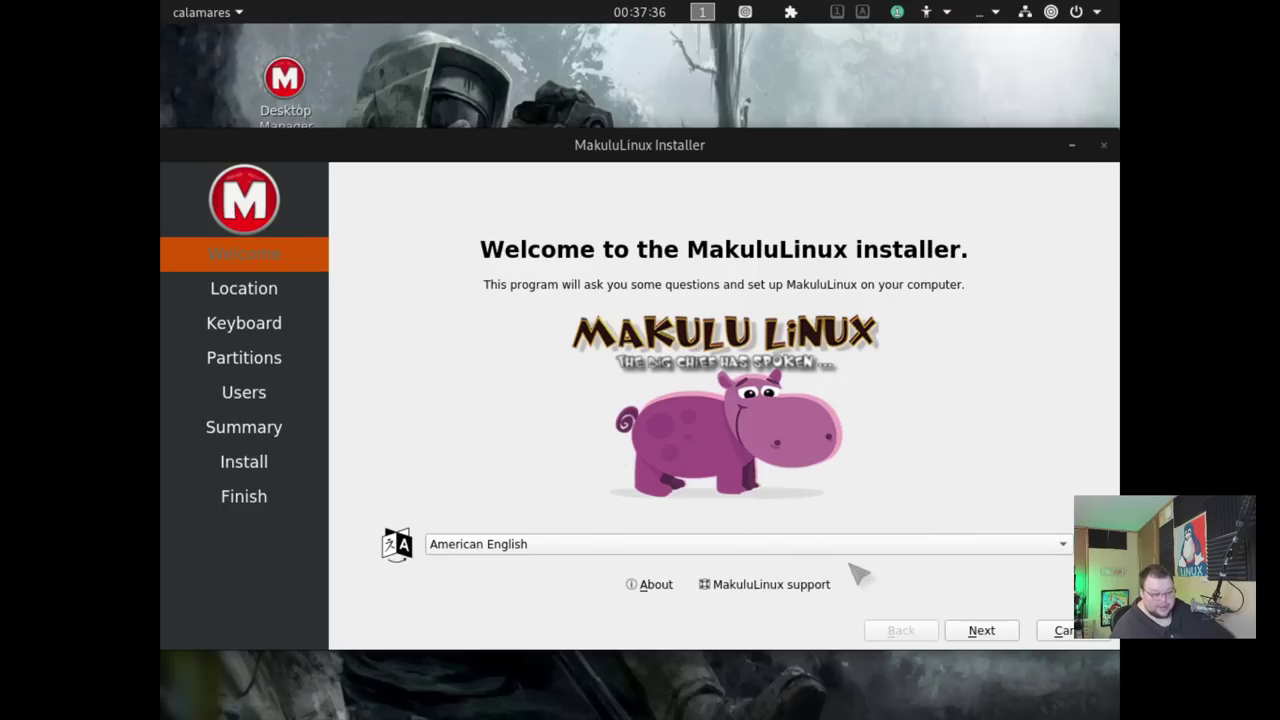
Keep American English, America/Detroit and English (US) keyboard, then choose Erase disk for the 25 GiB vda.
{"action": "left_click", "coordinate": [979, 632]}
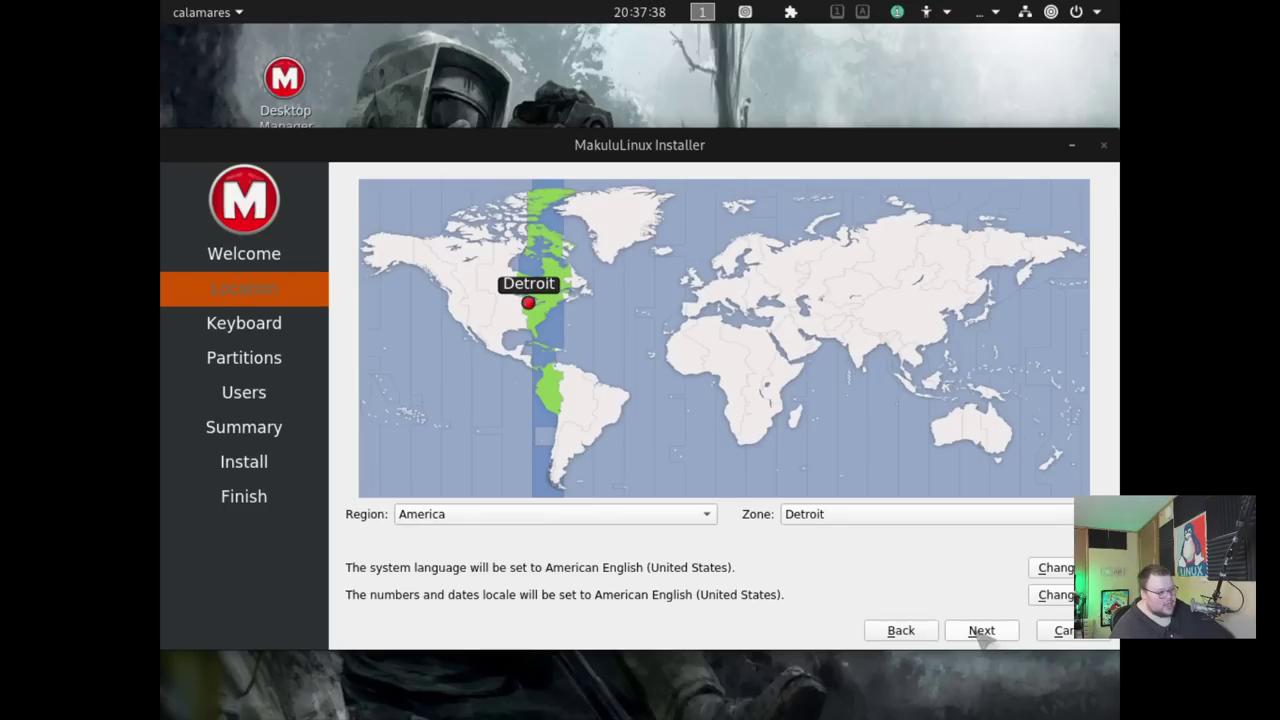
{"action": "left_click", "coordinate": [984, 631]}
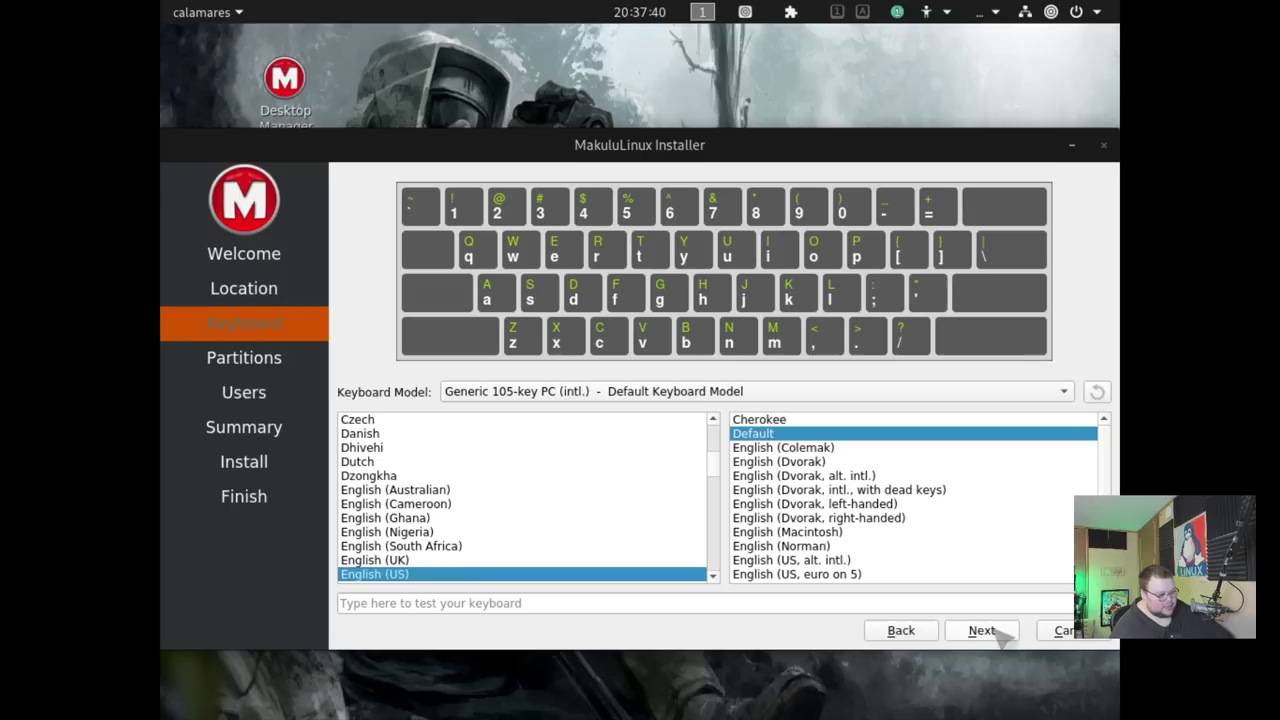
{"action": "left_click", "coordinate": [985, 631]}
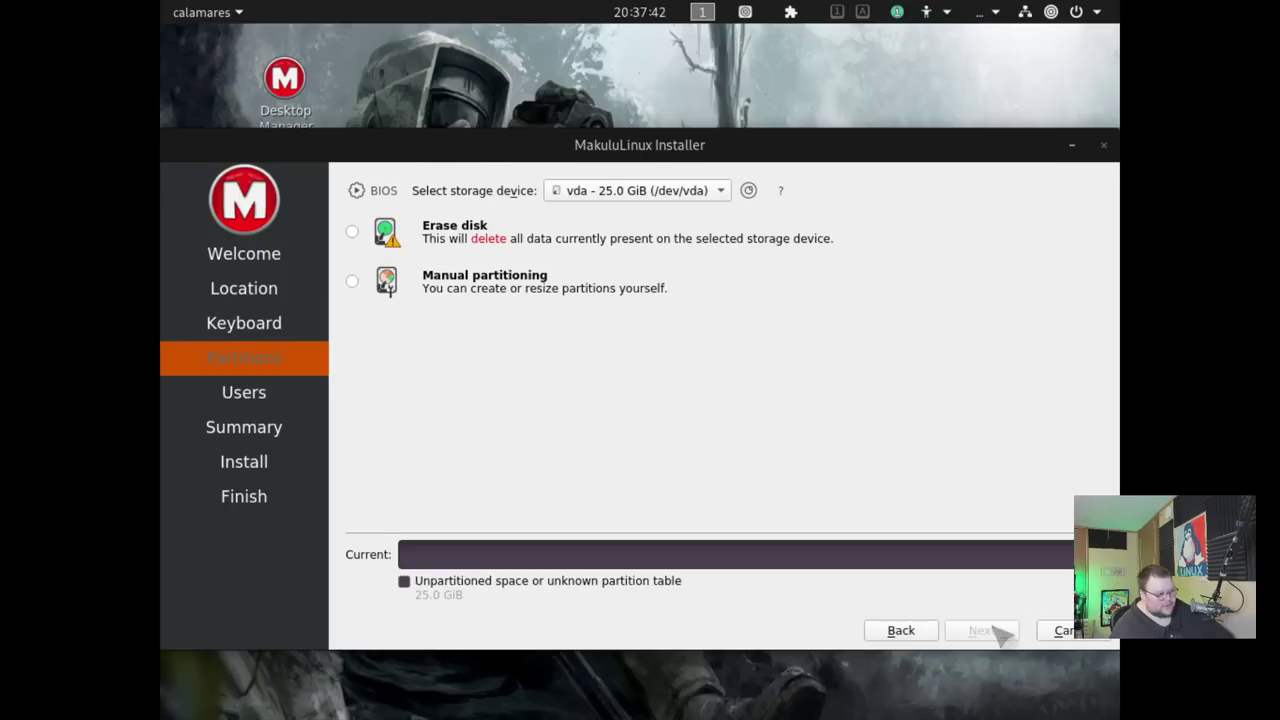
{"action": "left_click", "coordinate": [352, 232]}
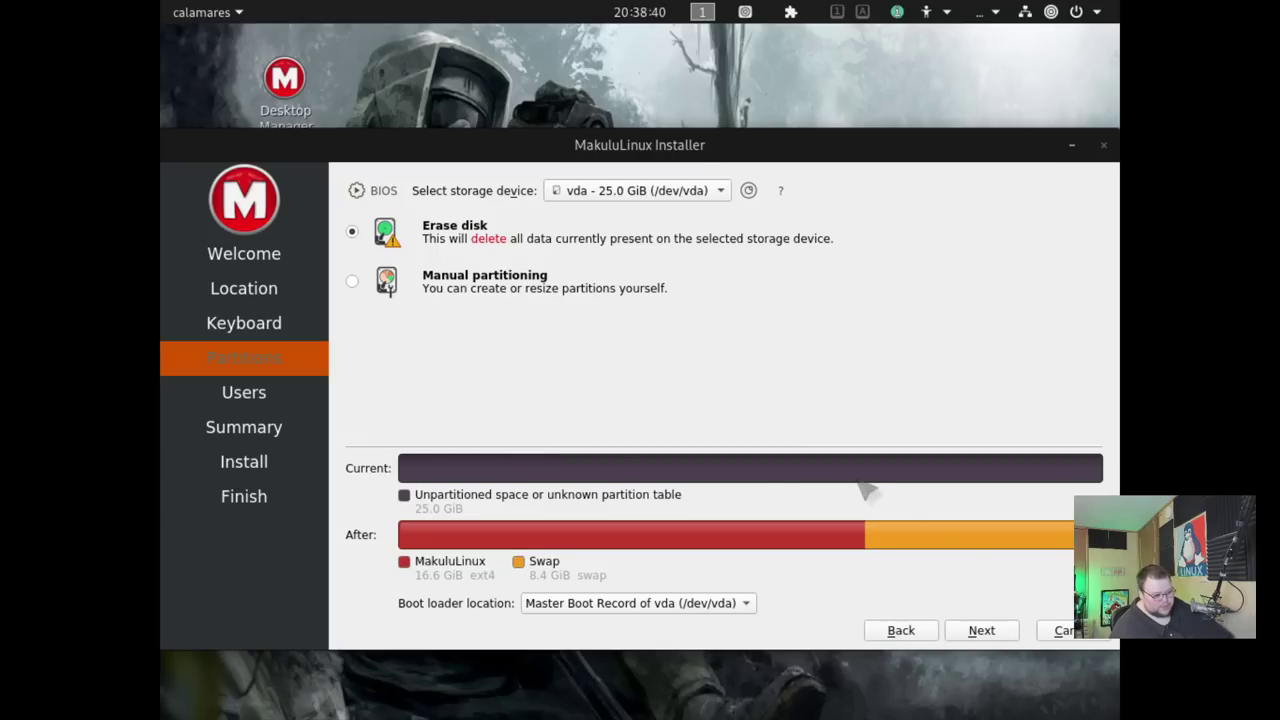
Accept the partition plan, enter the user's name, and set the computer name to makuluvm.
{"action": "left_click", "coordinate": [982, 628]}
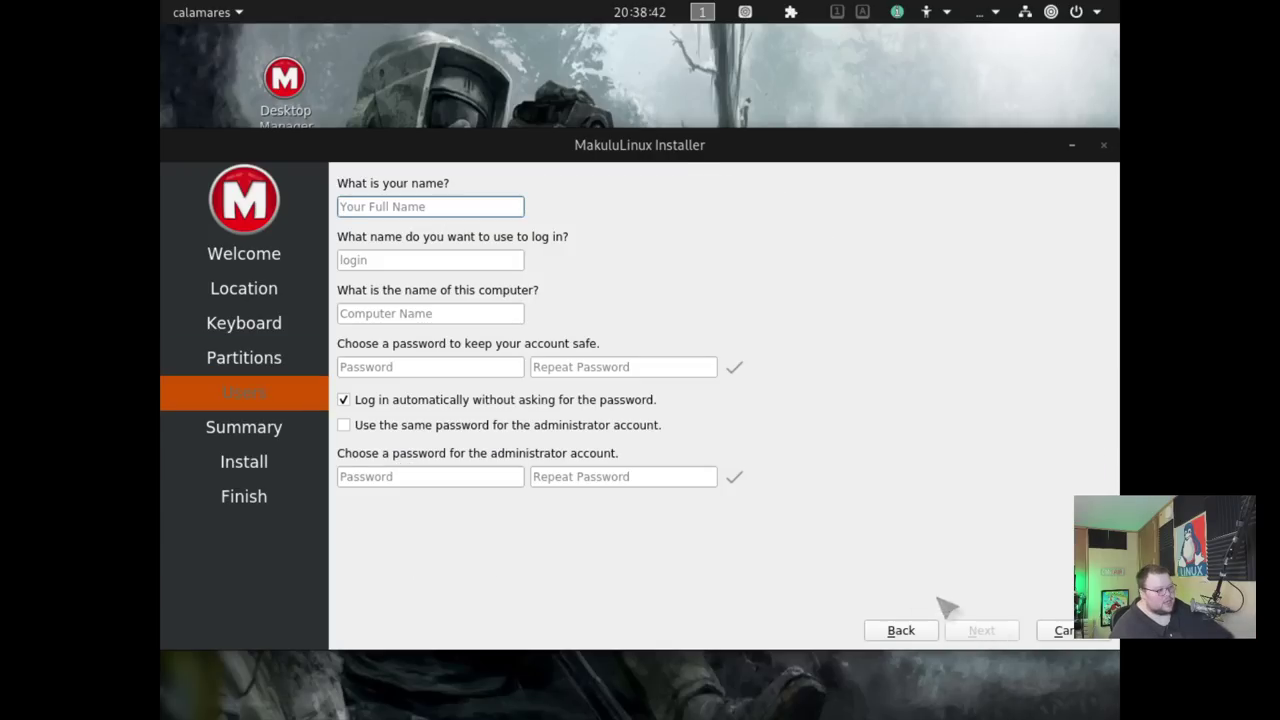
{"action": "type", "text": "mnia"}
{"action": "key", "text": "BackSpace"}
{"action": "key", "text": "BackSpace"}
{"action": "key", "text": "BackSpace"}
{"action": "key", "text": "BackSpace"}
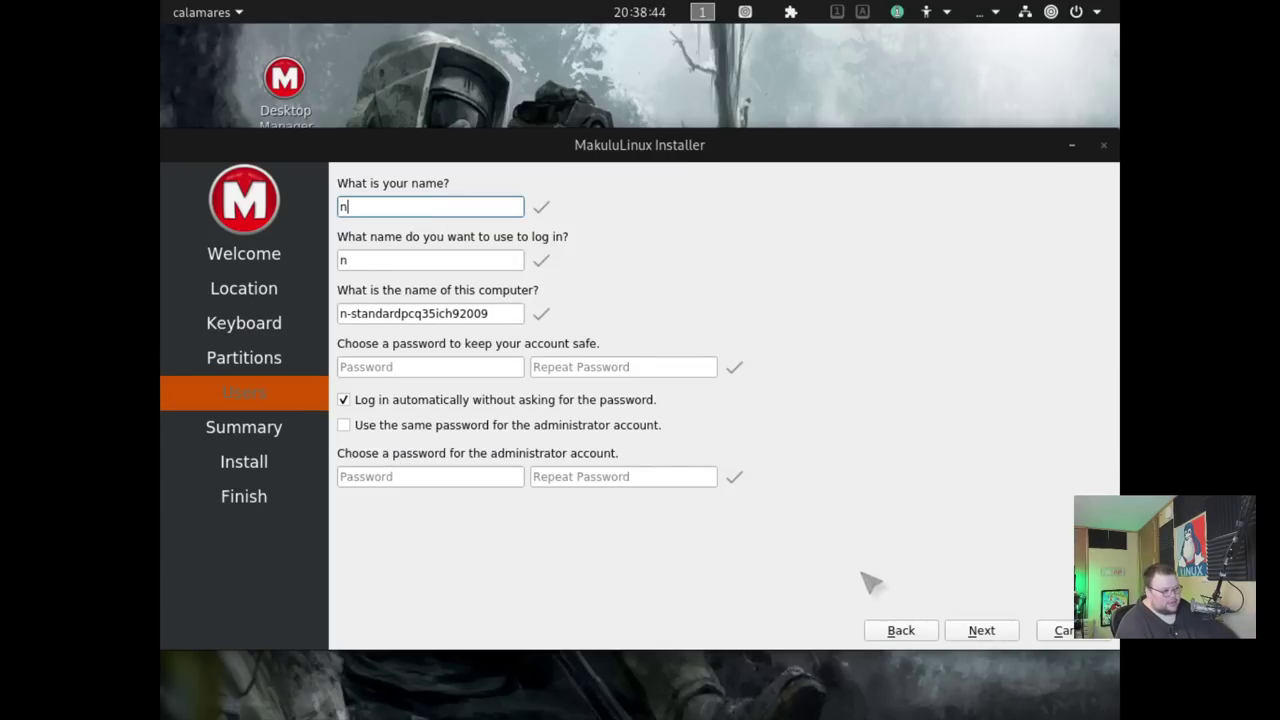
{"action": "type", "text": "matt"}
{"action": "key", "text": "Tab"}
{"action": "key", "text": "Tab"}
{"action": "key", "text": "Tab"}
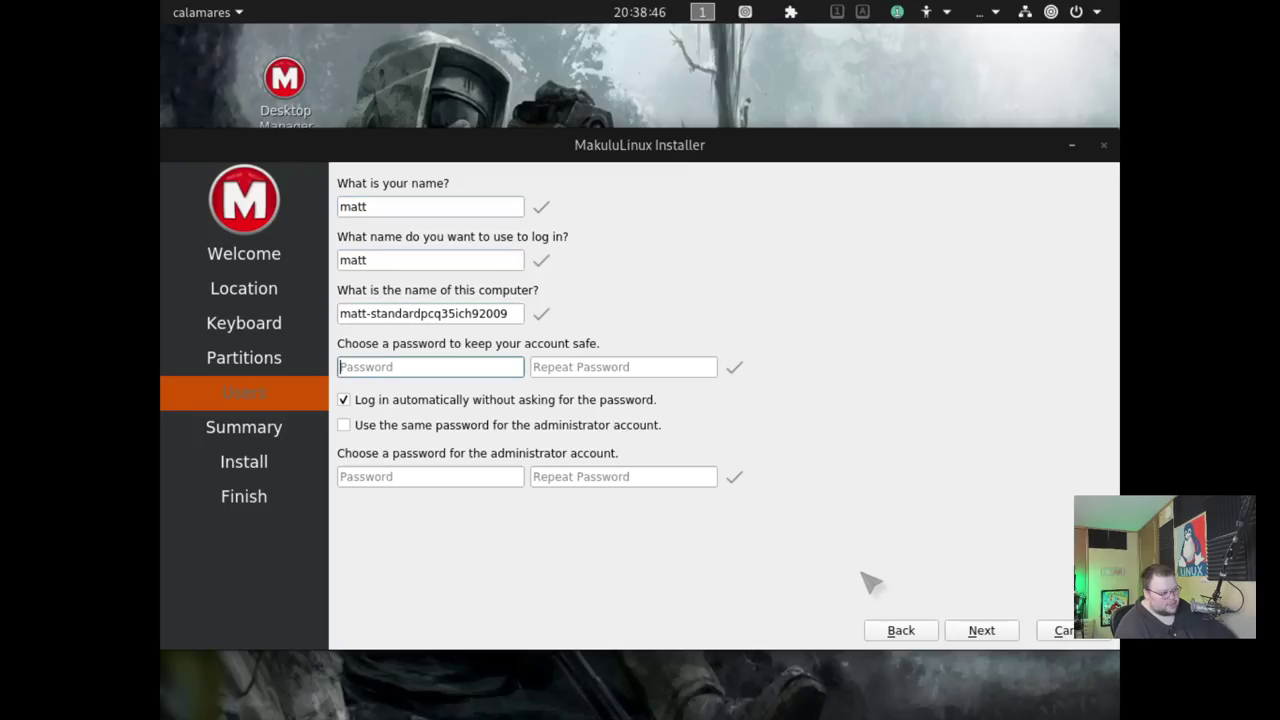
{"action": "triple_click", "coordinate": [477, 314]}
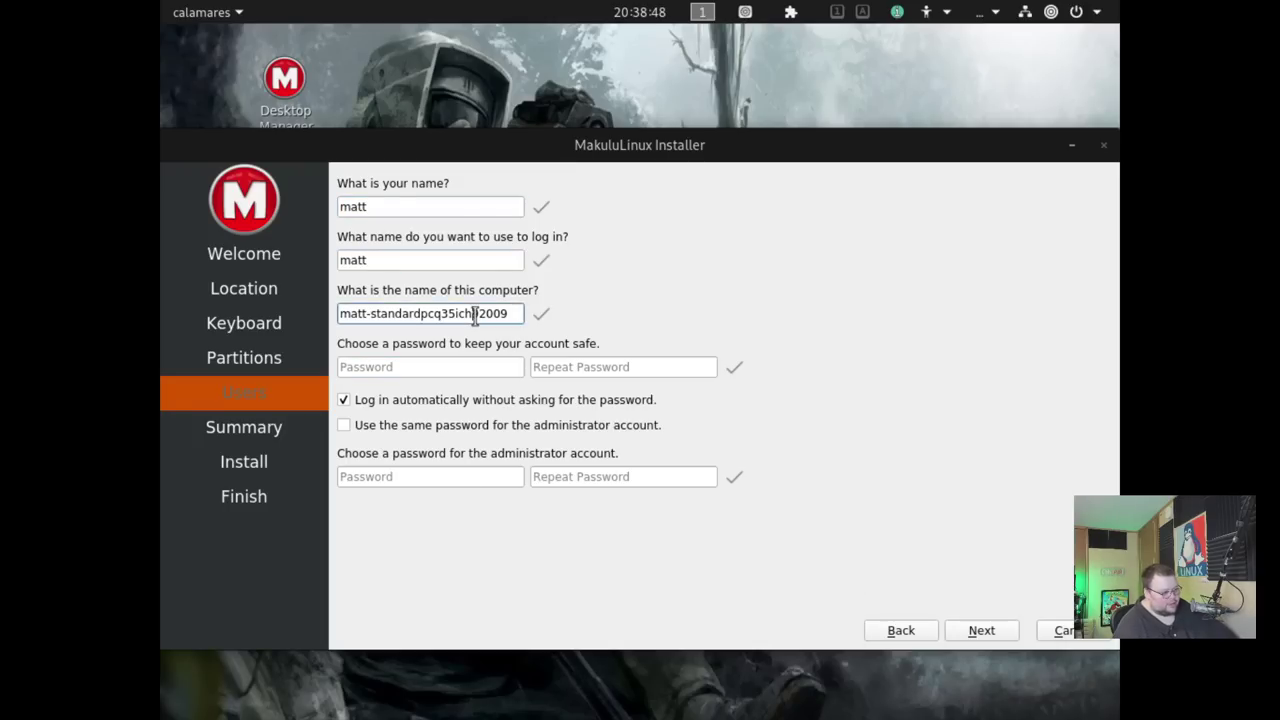
{"action": "type", "text": "makuluvm"}
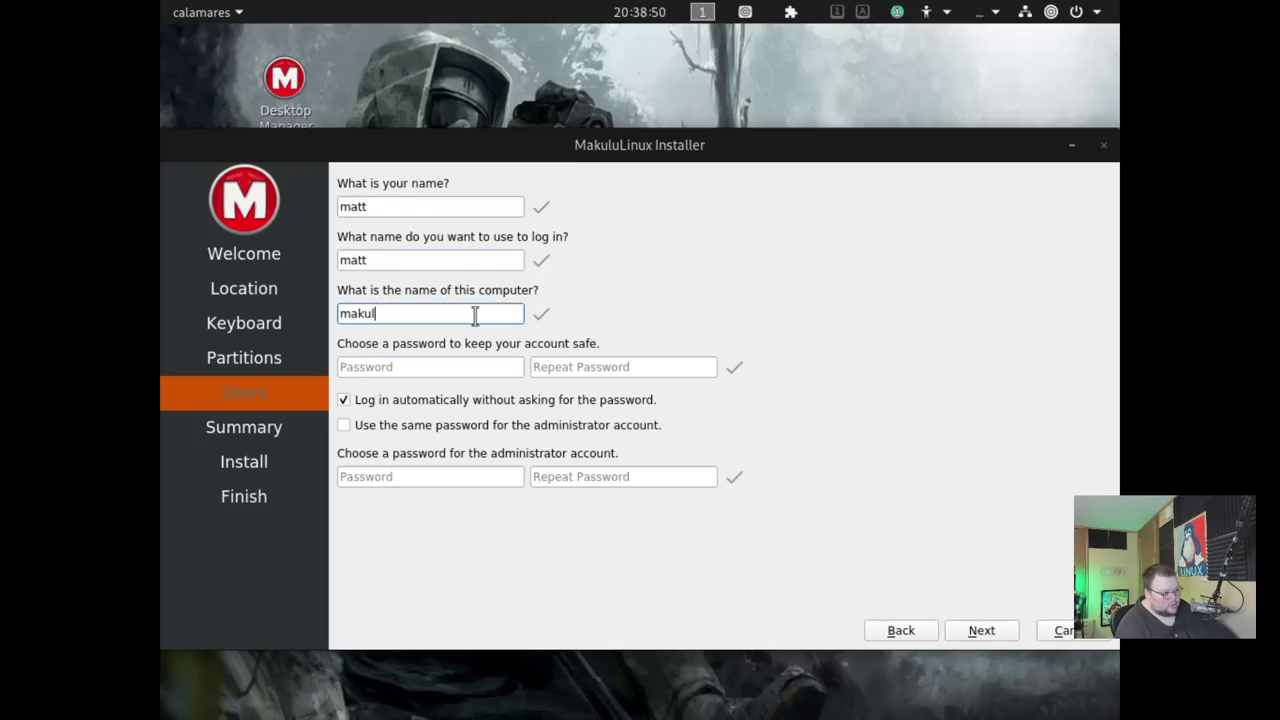
Enter and confirm the account password, reuse it for admin, and turn off auto-login.
{"action": "left_click", "coordinate": [437, 367]}
{"action": "key", "text": "Tab"}
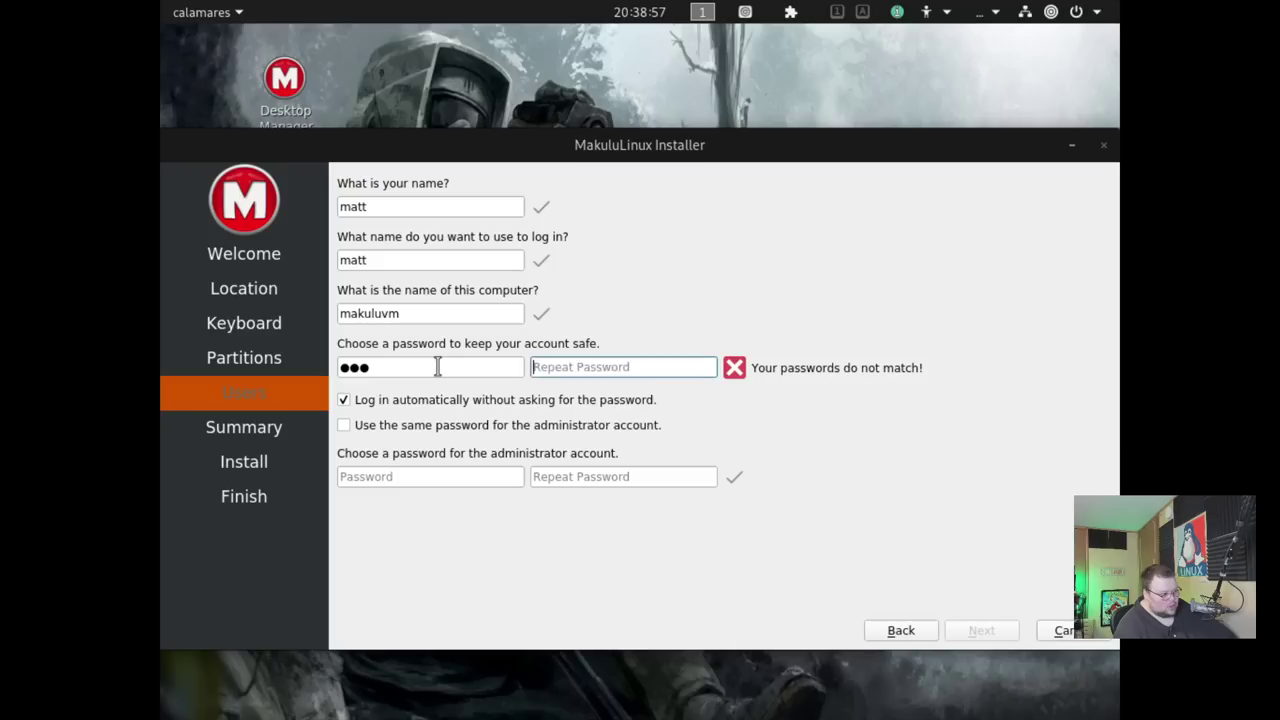
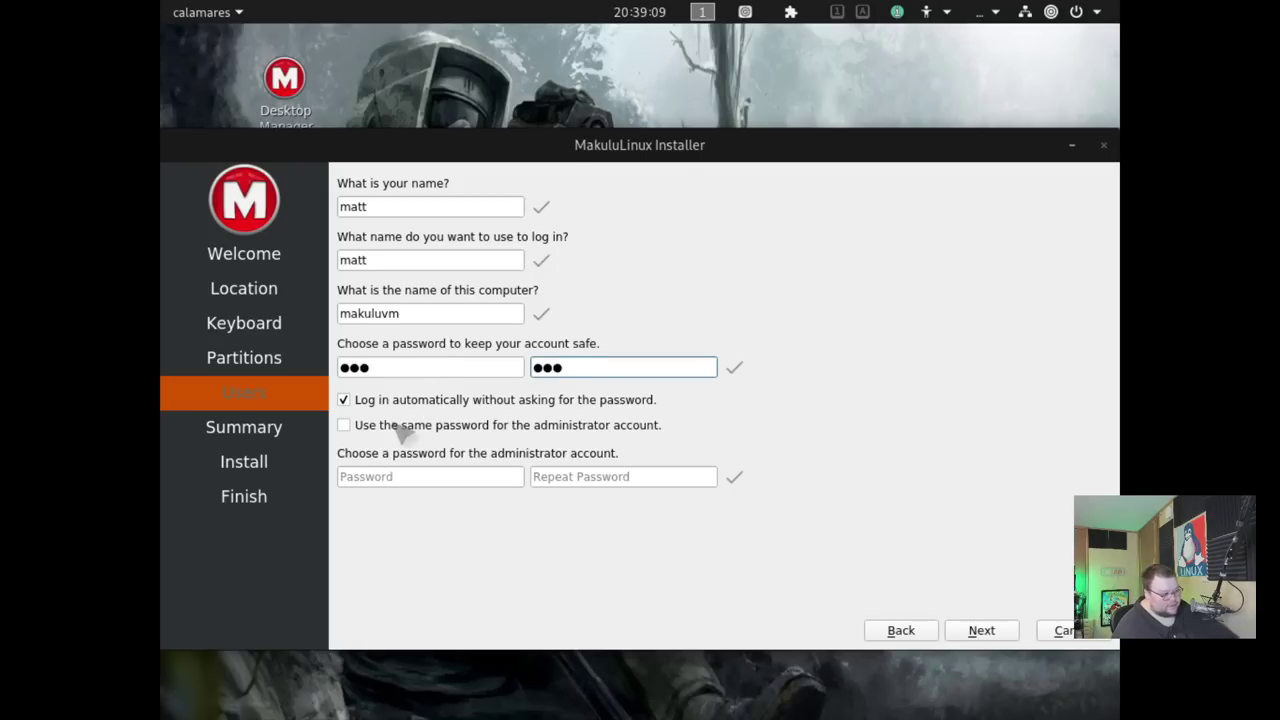
{"action": "left_click", "coordinate": [358, 427]}
{"action": "left_click", "coordinate": [347, 401]}
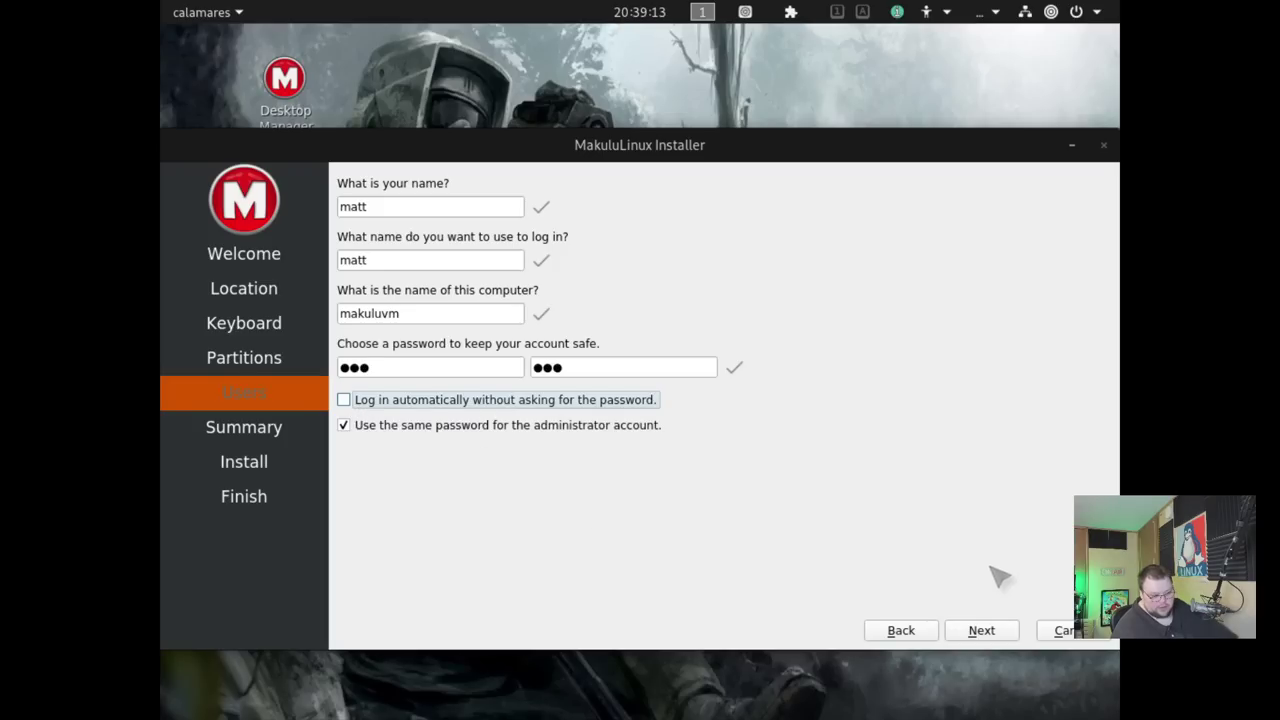
{"action": "left_click", "coordinate": [983, 628]}
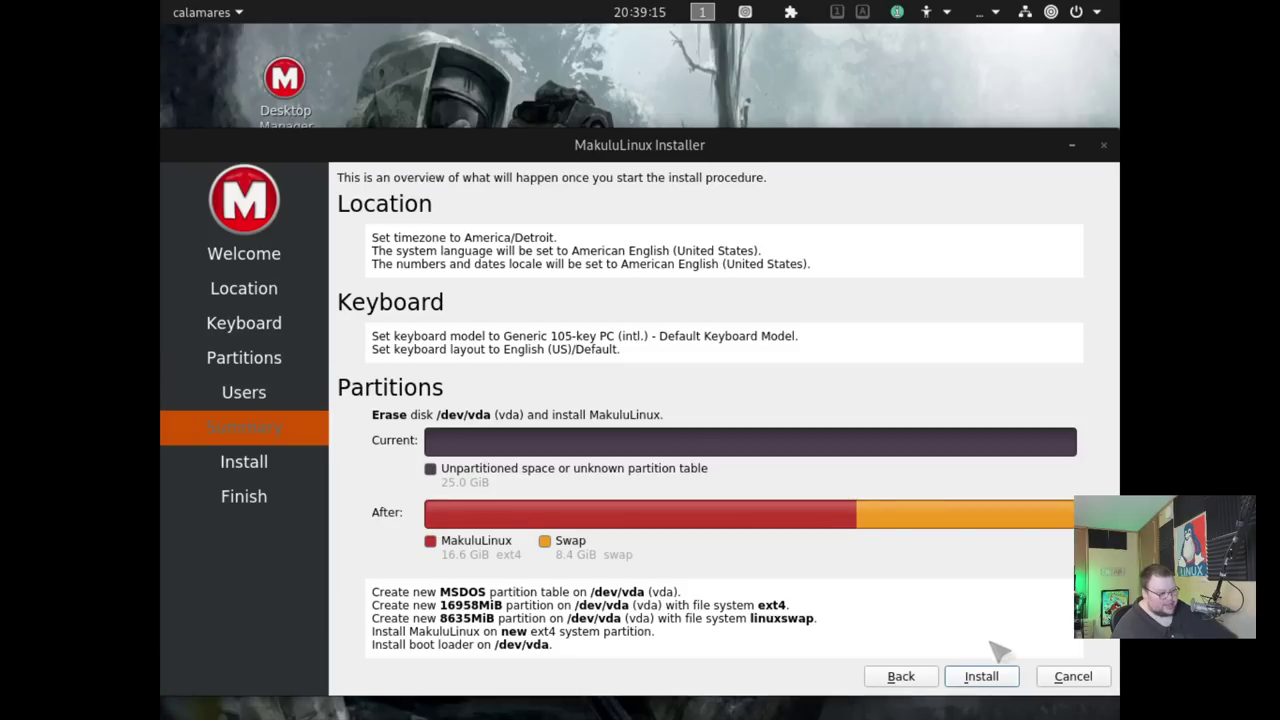
Install MakuluLinux with the summarized settings and tick Restart now once finished.
{"action": "left_click", "coordinate": [999, 676]}
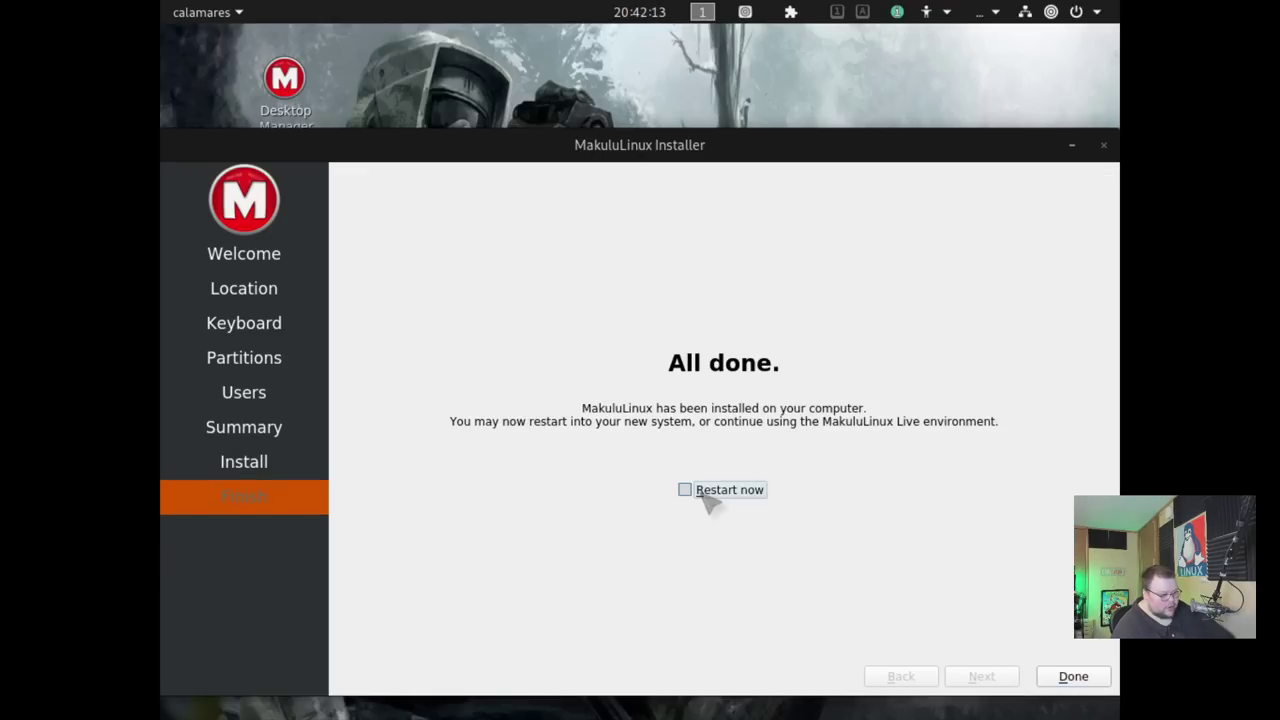
{"action": "left_click", "coordinate": [706, 493]}
Close the installer, confirm the remove-medium prompt to reboot, and make the VM display fullscreen.
{"action": "left_click", "coordinate": [1073, 677]}
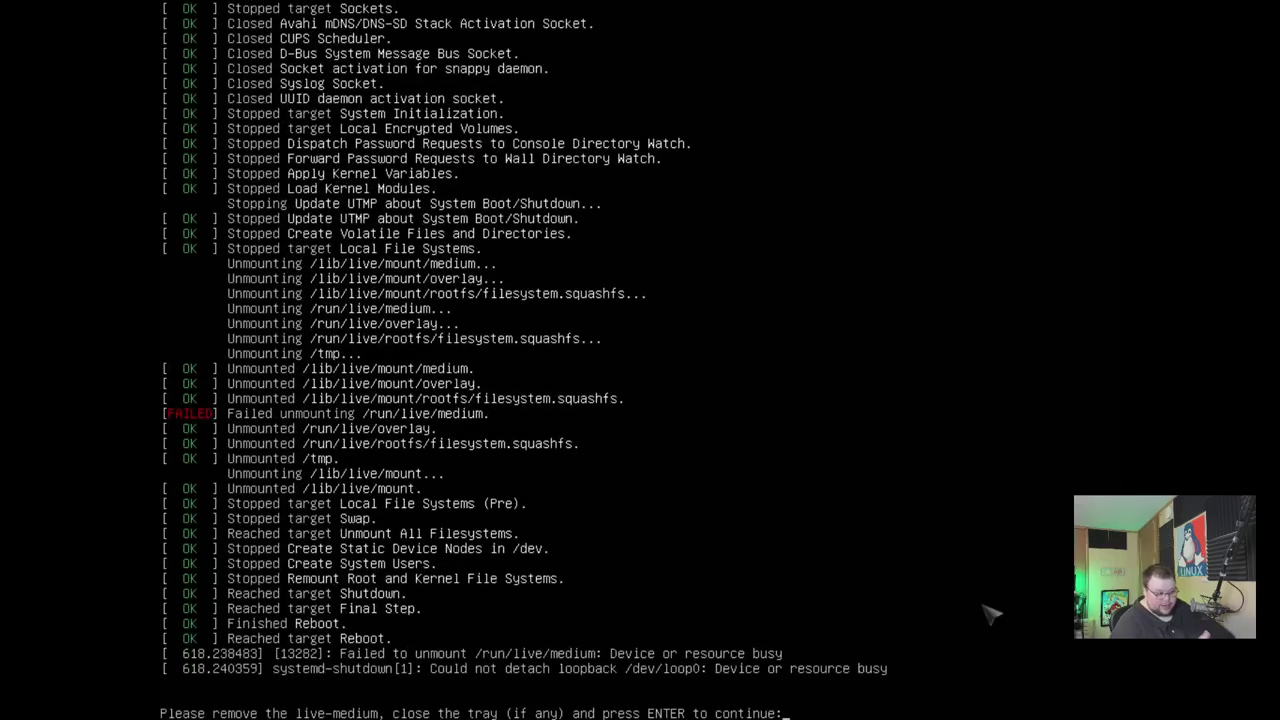
{"action": "key", "text": "Return"}
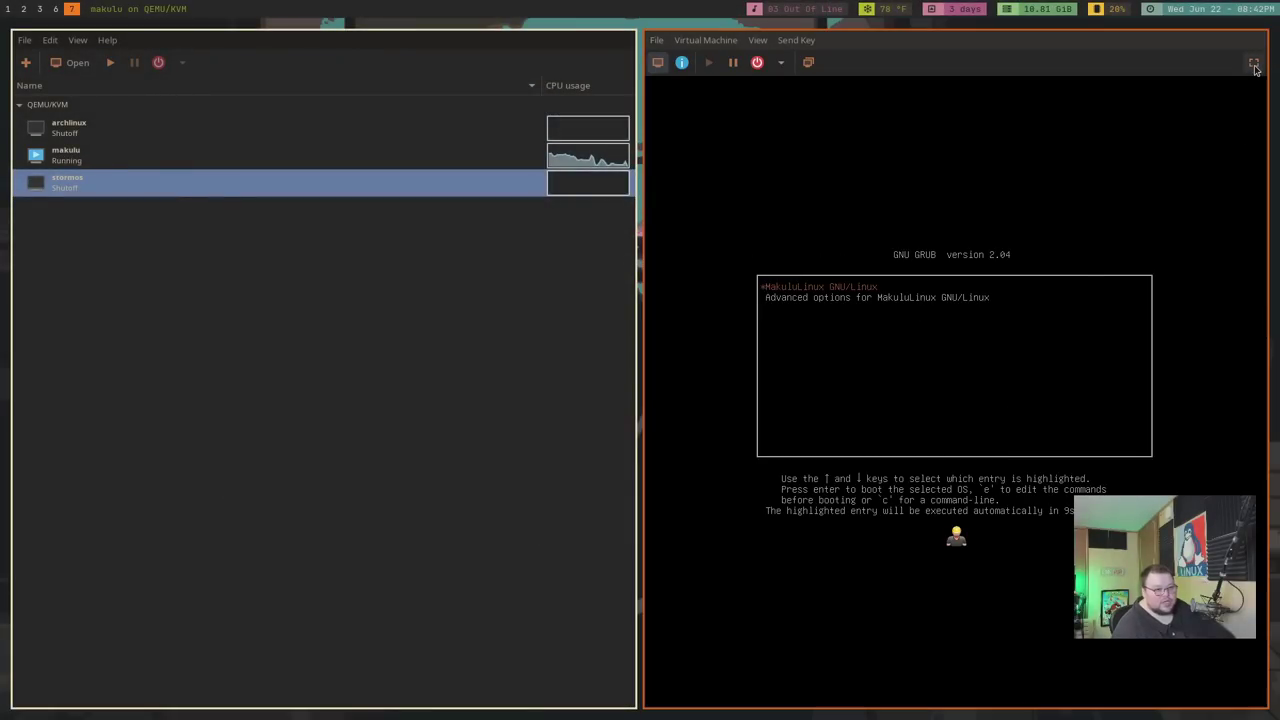
{"action": "left_click", "coordinate": [1254, 64]}
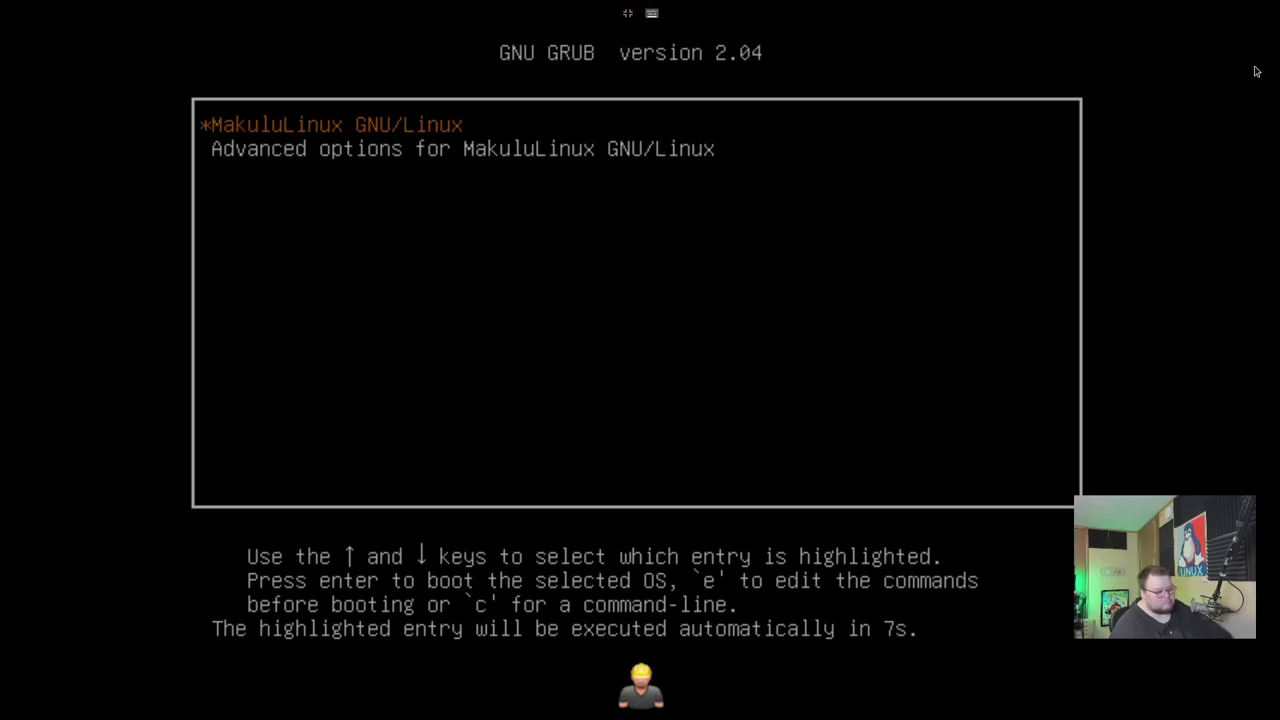
Boot the highlighted MakuluLinux GNU/Linux entry from the GRUB 2.04 menu.
{"action": "key", "text": "Return"}
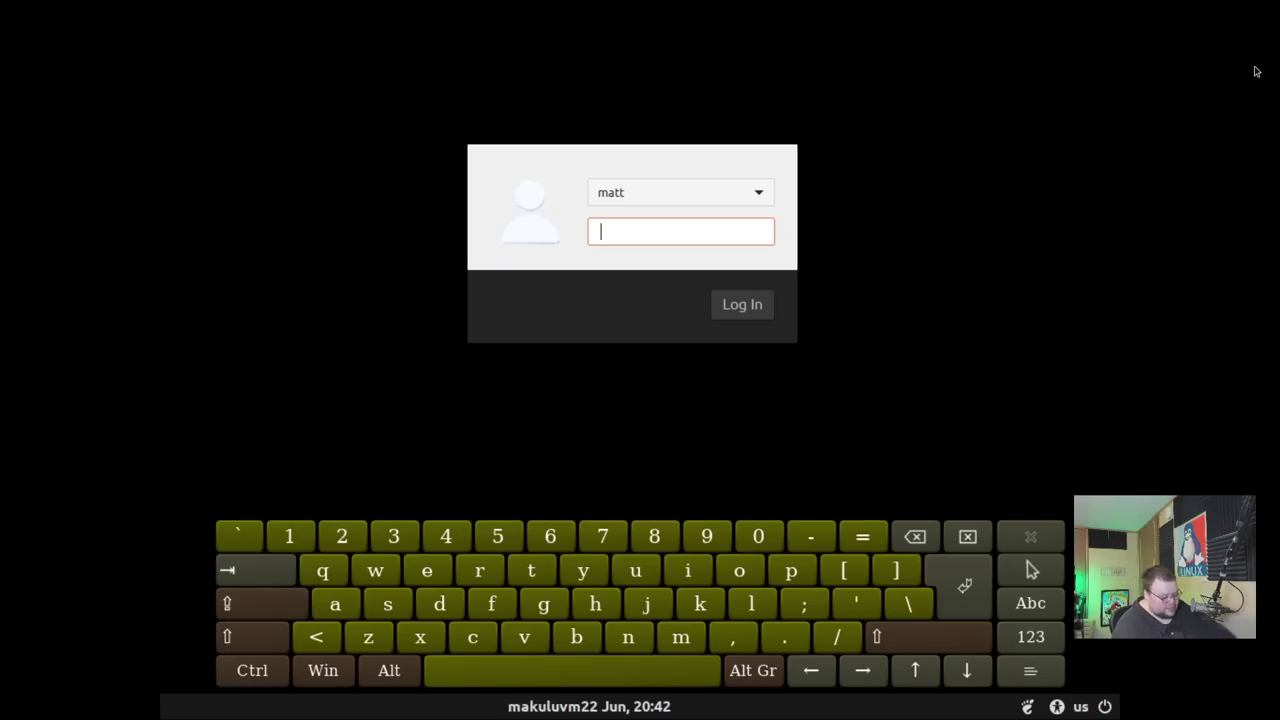
Log in with the account password and open a terminal from the taskbar.
{"action": "type", "text": "•••"}
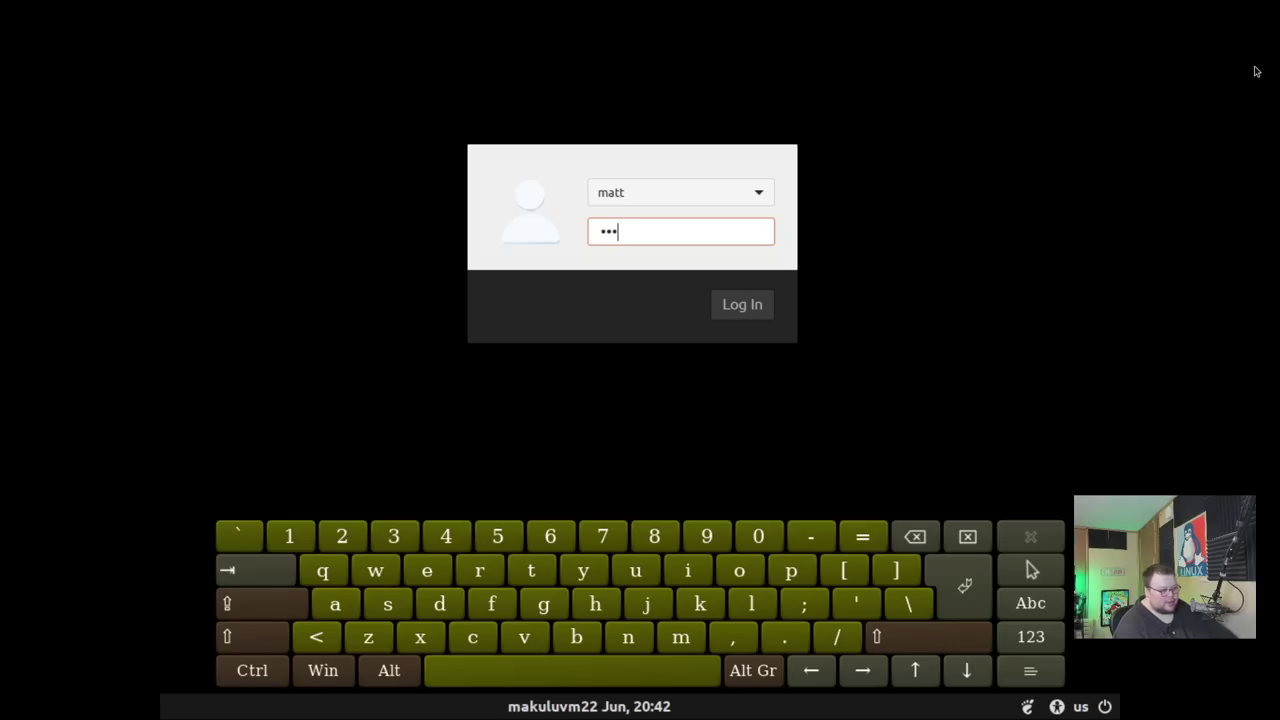
{"action": "key", "text": "Return"}
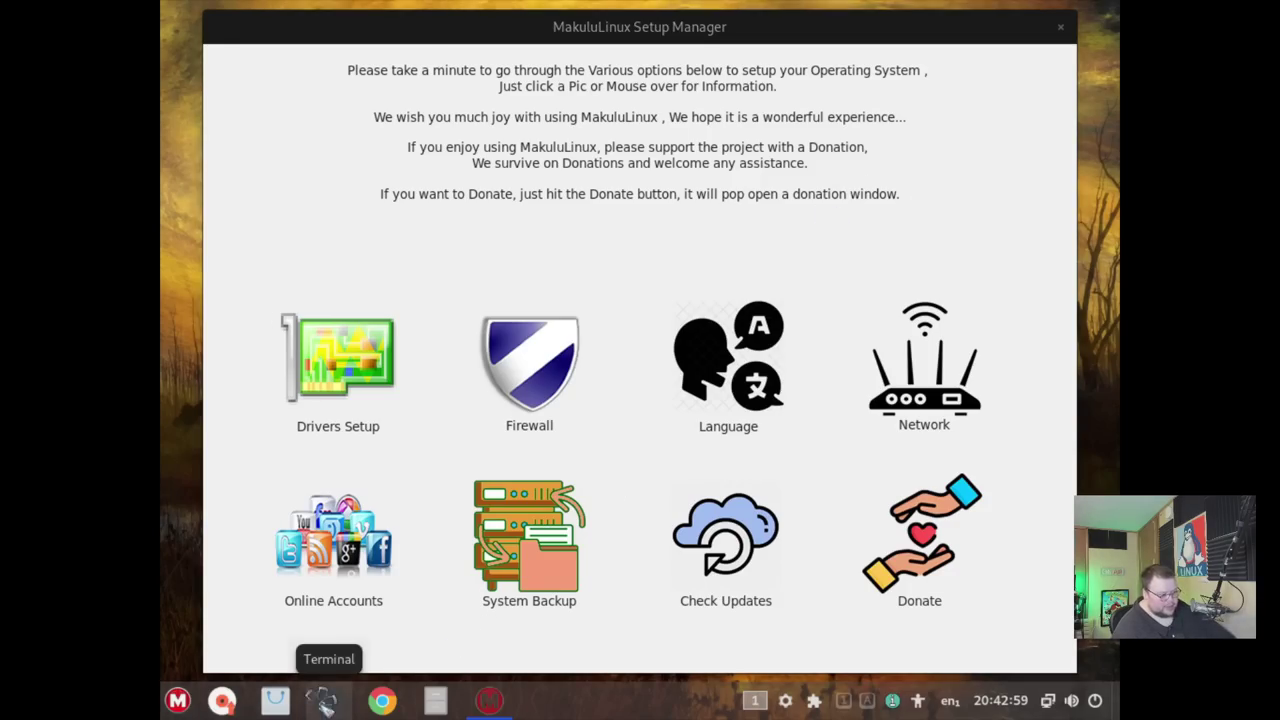
{"action": "left_click", "coordinate": [328, 705]}
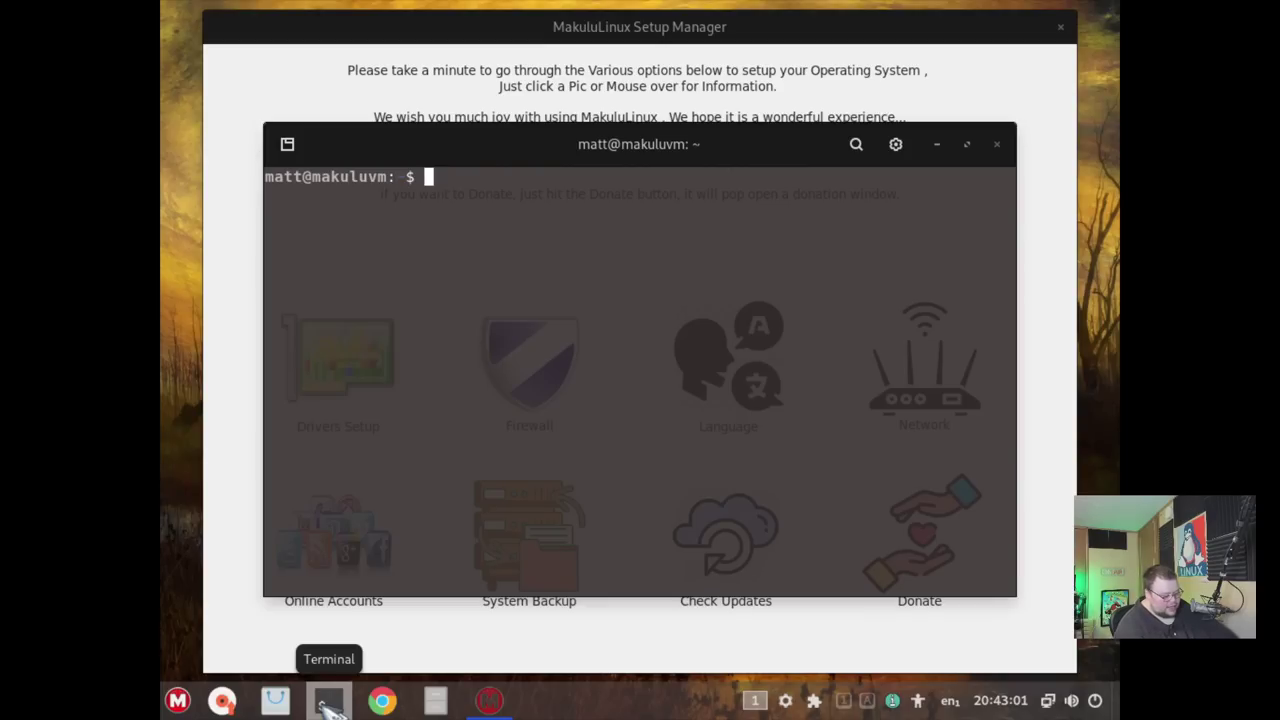
Run 'xrandr -s 1920x1080' in the terminal, correcting a mistyped resolution value.
{"action": "type", "text": "xran"}
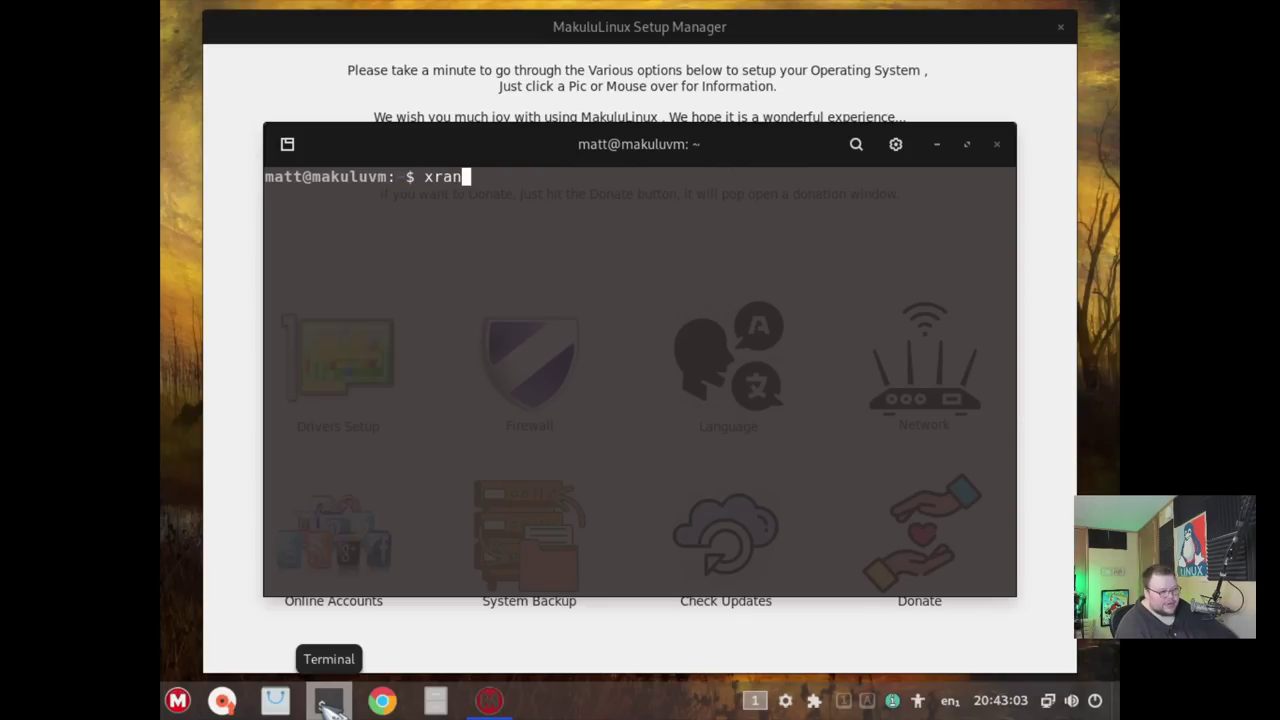
{"action": "type", "text": "dr -s"}
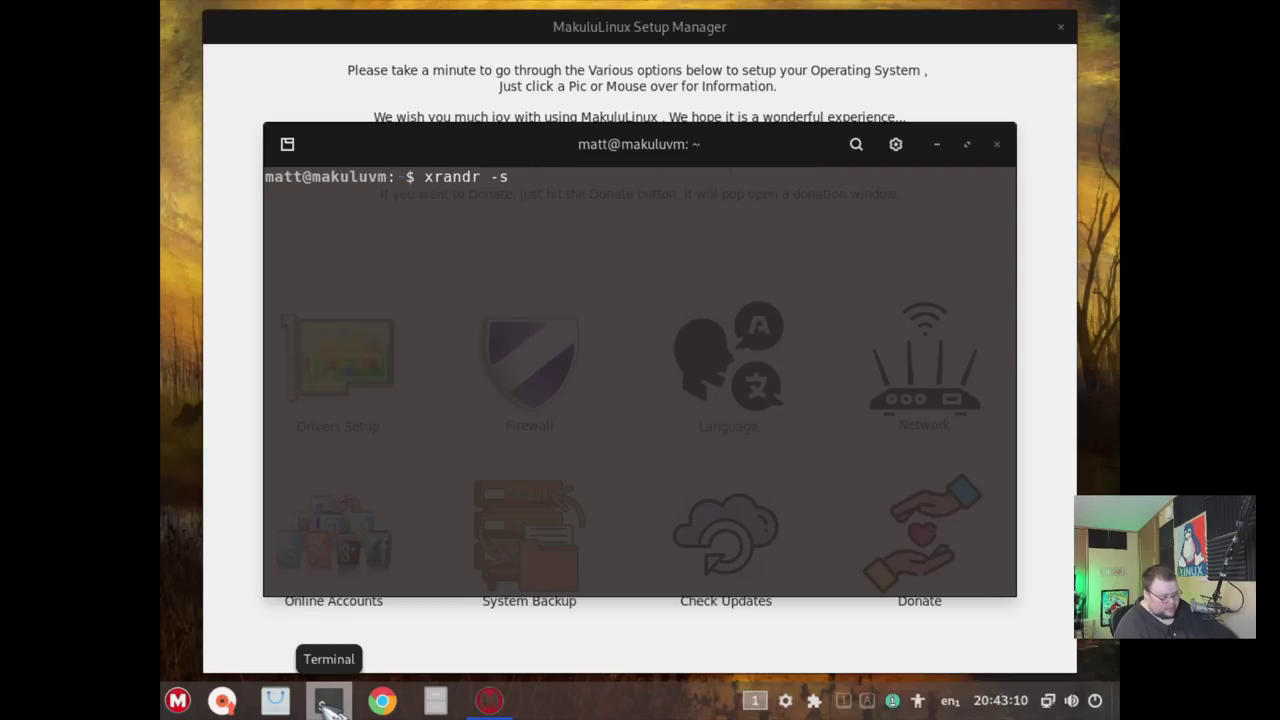
{"action": "type", "text": "10920"}
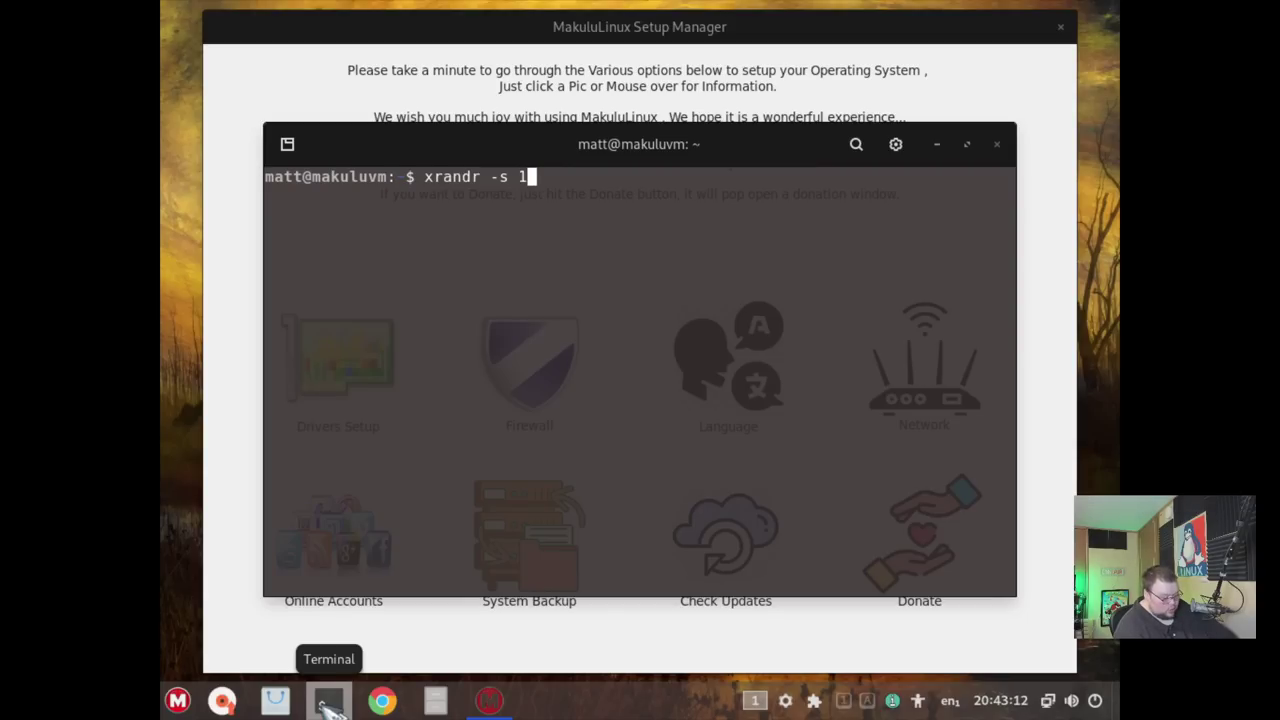
{"action": "key", "text": "BackSpace"}
{"action": "key", "text": "BackSpace"}
{"action": "key", "text": "BackSpace"}
{"action": "key", "text": "BackSpace"}
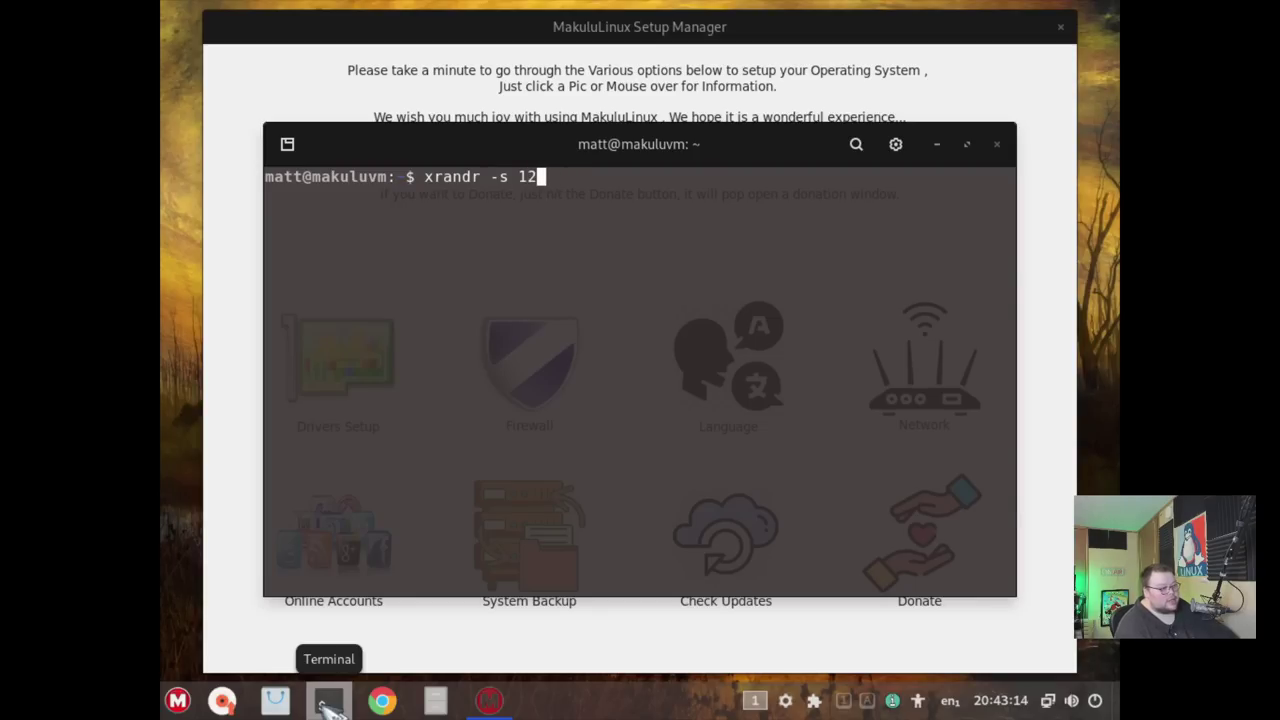
{"action": "type", "text": "920x1080"}
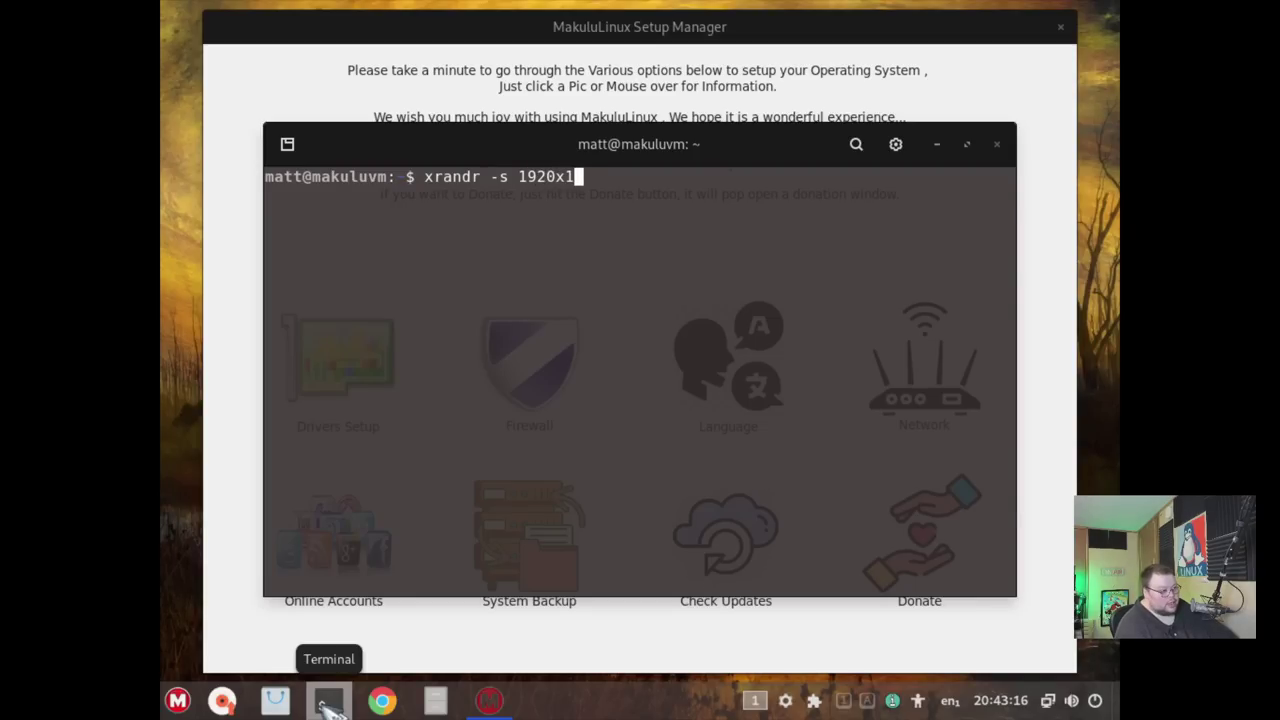
{"action": "key", "text": "Return"}
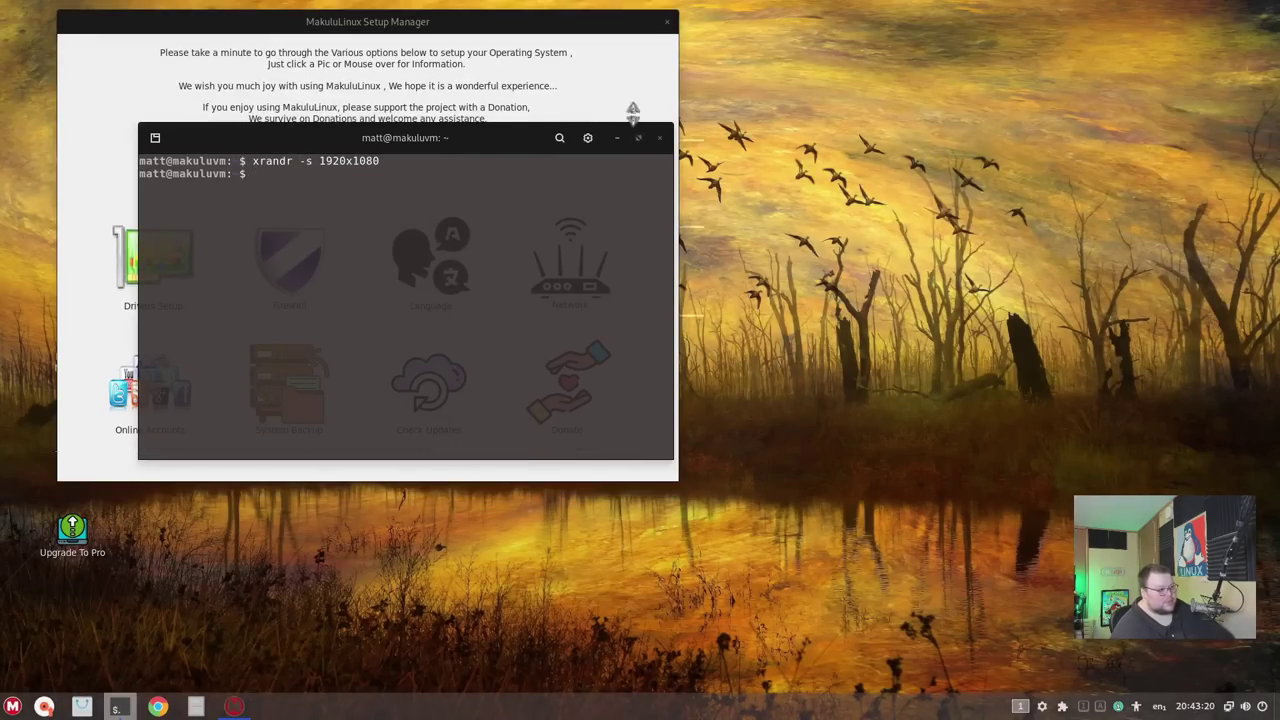
Close the terminal, centre the Setup Manager window and look over its icons, then close it.
{"action": "left_click", "coordinate": [660, 138]}
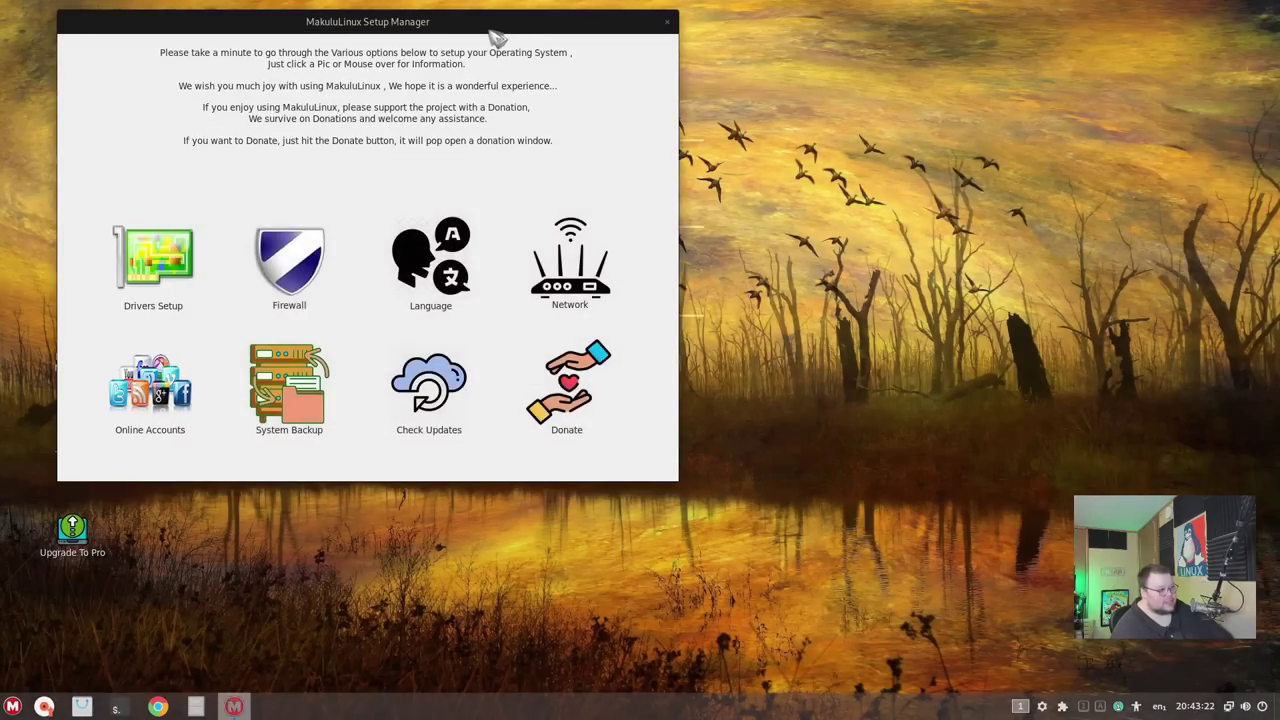
{"action": "left_click_drag", "start_coordinate": [471, 29], "coordinate": [713, 63]}
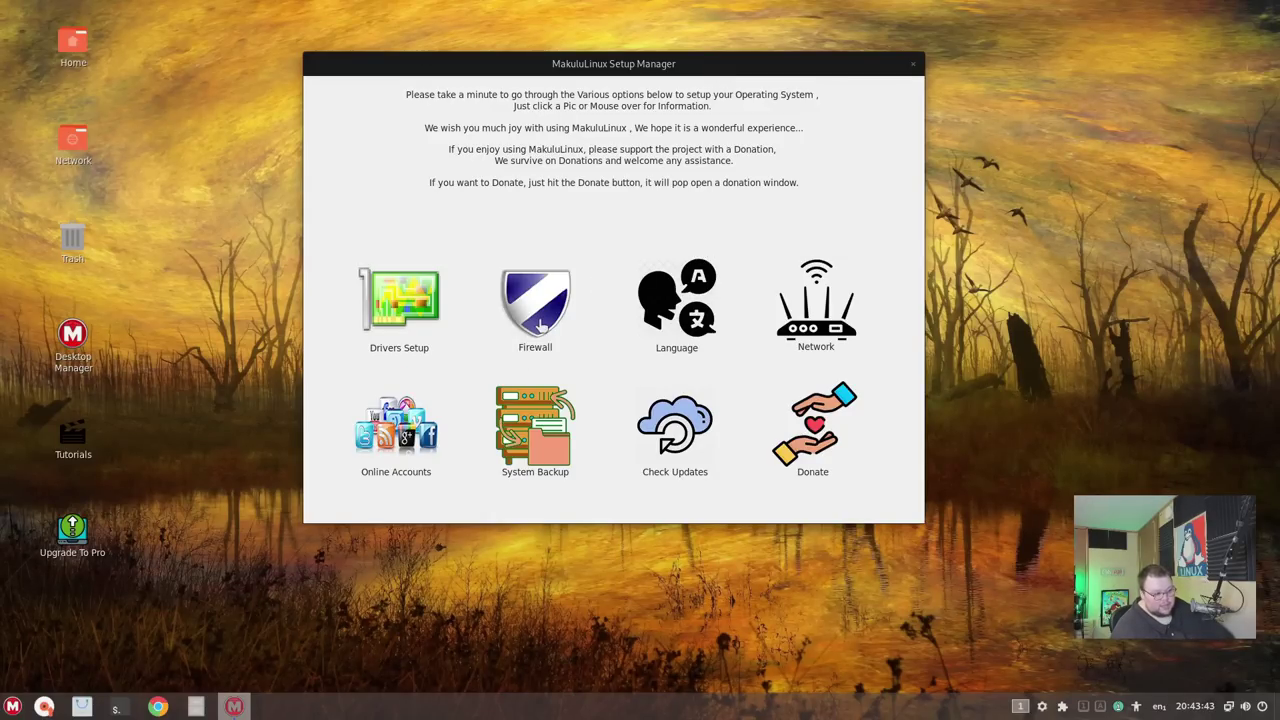
{"action": "mouse_move", "coordinate": [540, 325]}
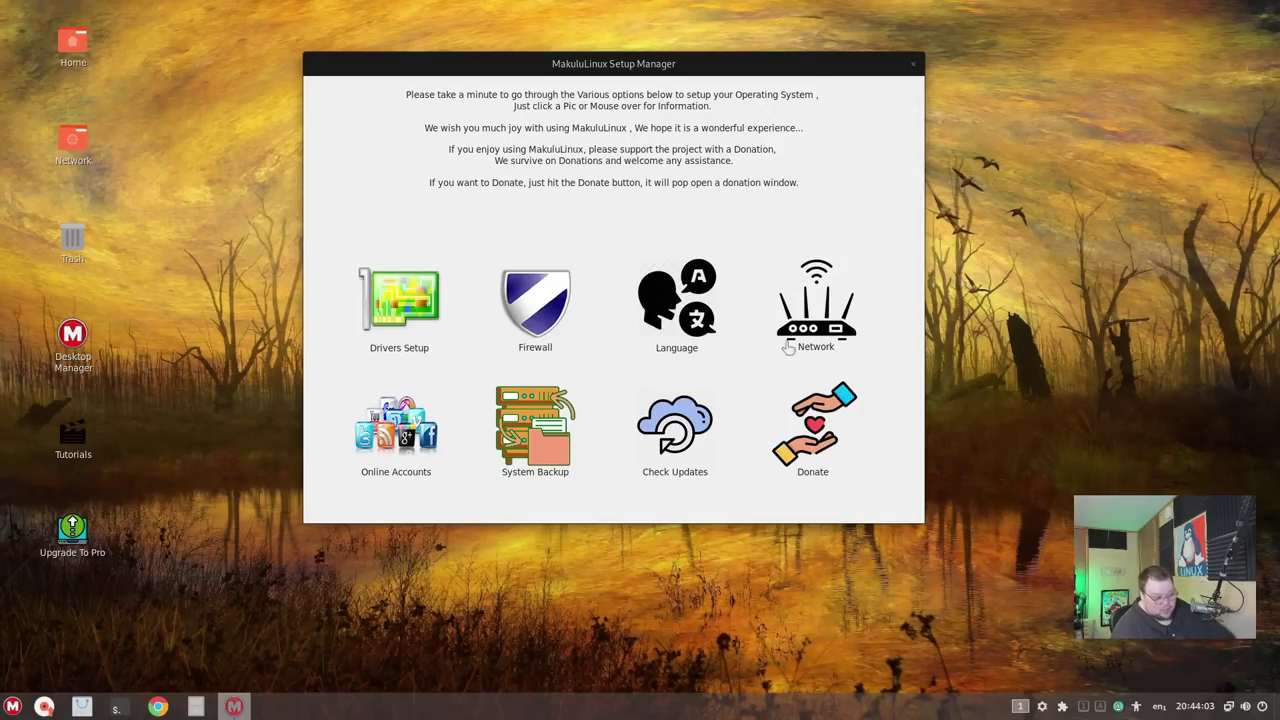
{"action": "mouse_move", "coordinate": [414, 451]}
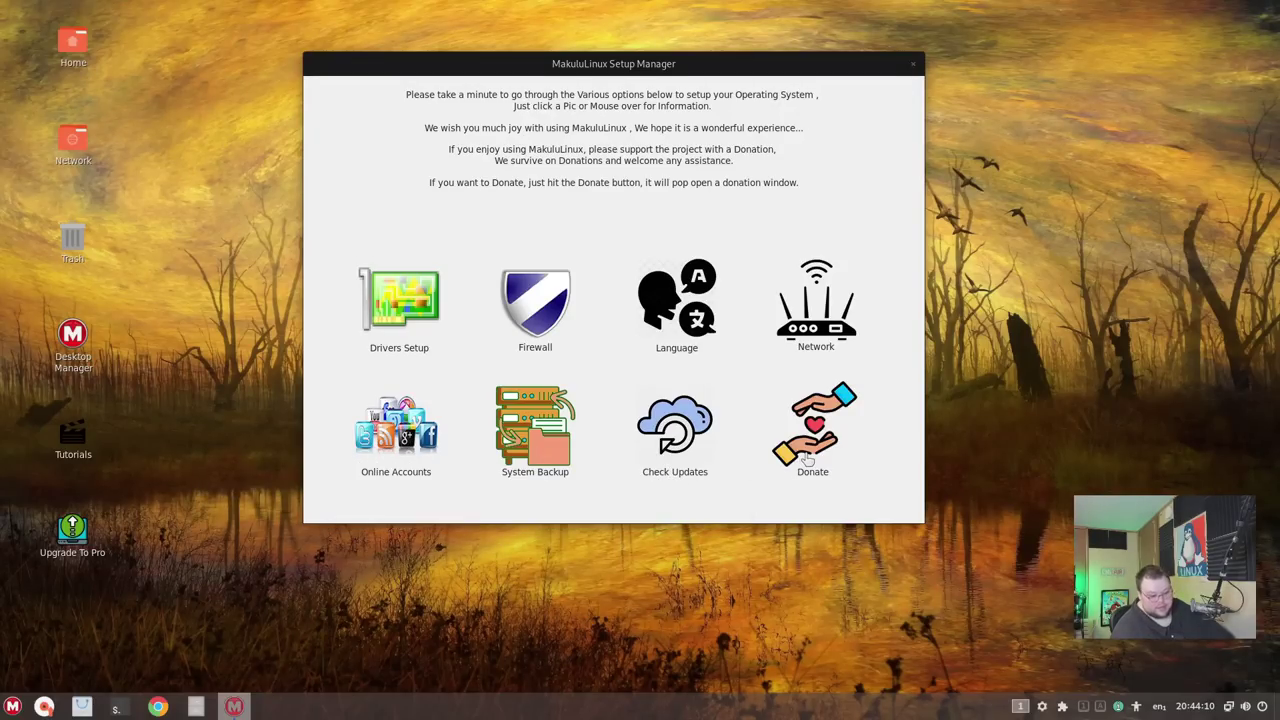
{"action": "mouse_move", "coordinate": [806, 457]}
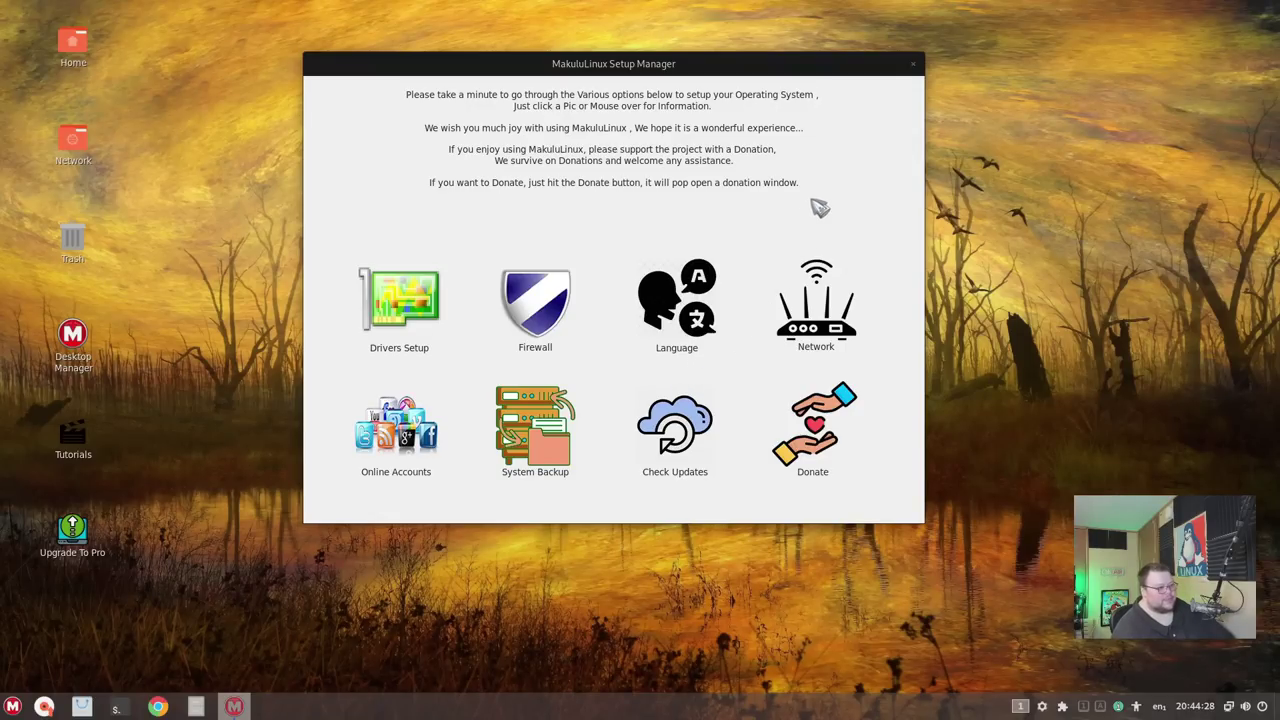
{"action": "left_click", "coordinate": [913, 65]}
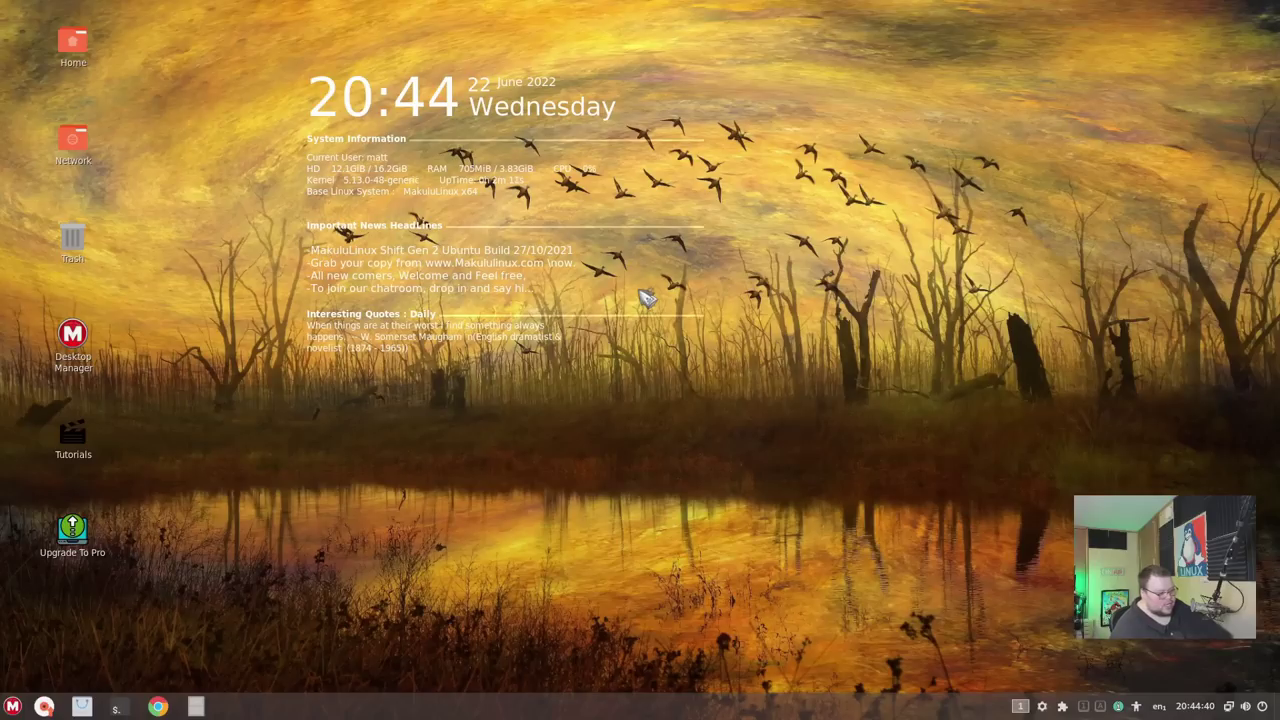
Peek at the application menu and the notifications/calendar panel, then launch Desktop Manager from its desktop icon.
{"action": "left_click", "coordinate": [12, 707]}
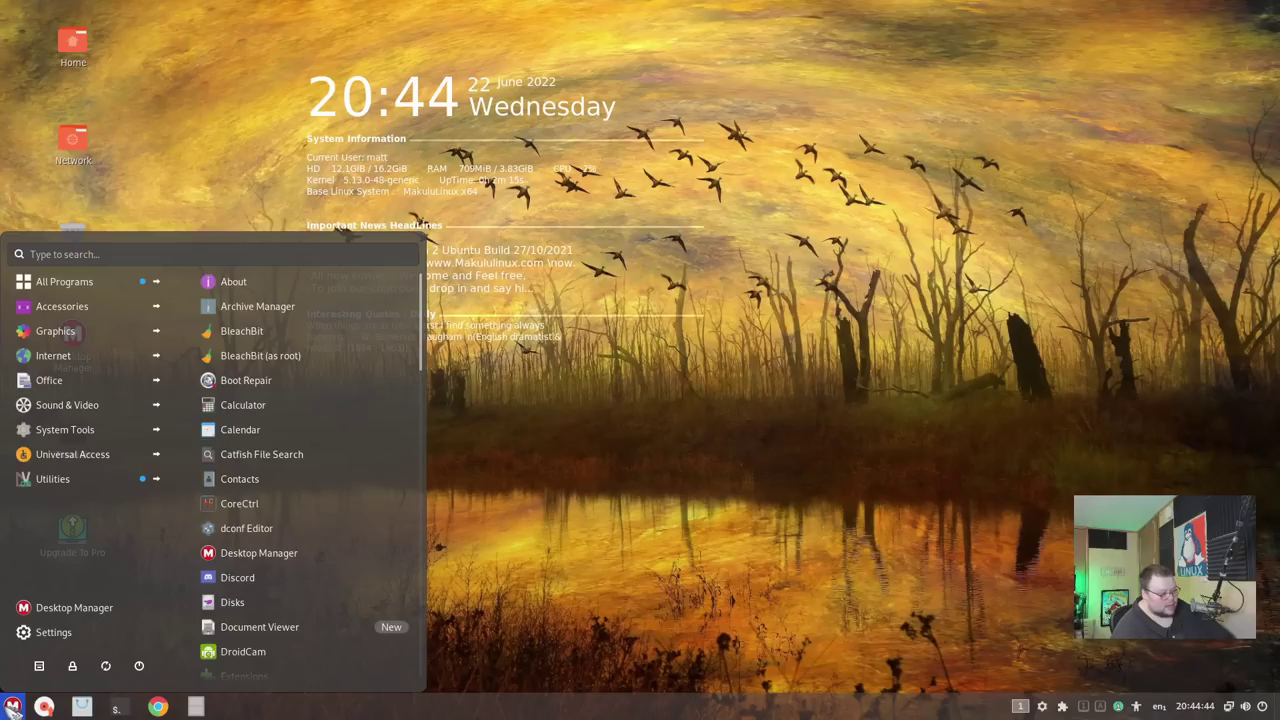
{"action": "left_click", "coordinate": [12, 707]}
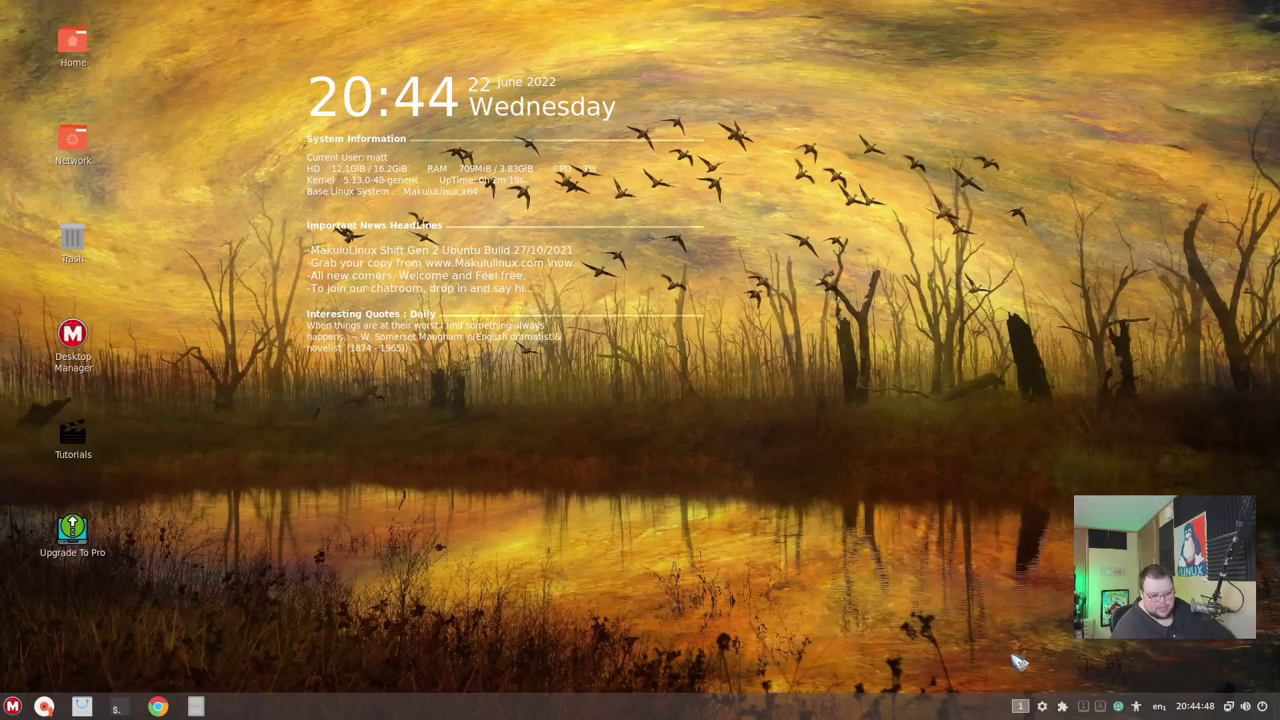
{"action": "left_click", "coordinate": [1200, 706]}
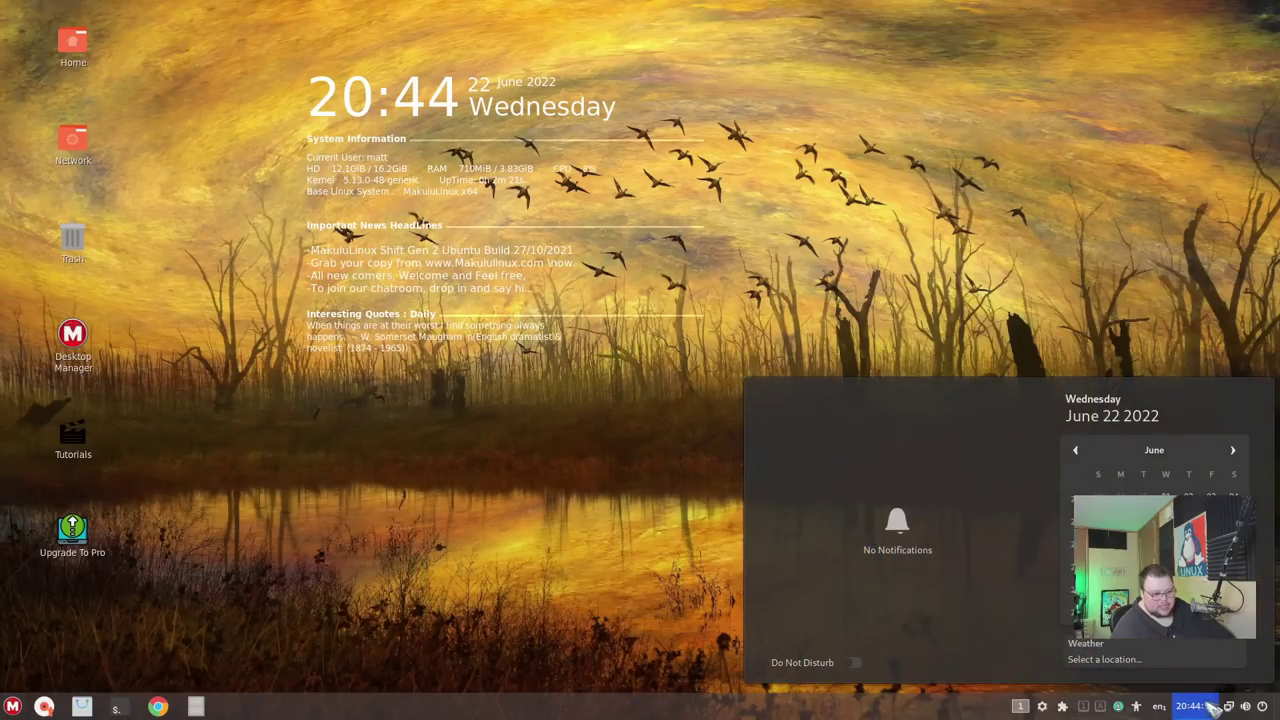
{"action": "left_click", "coordinate": [1212, 706]}
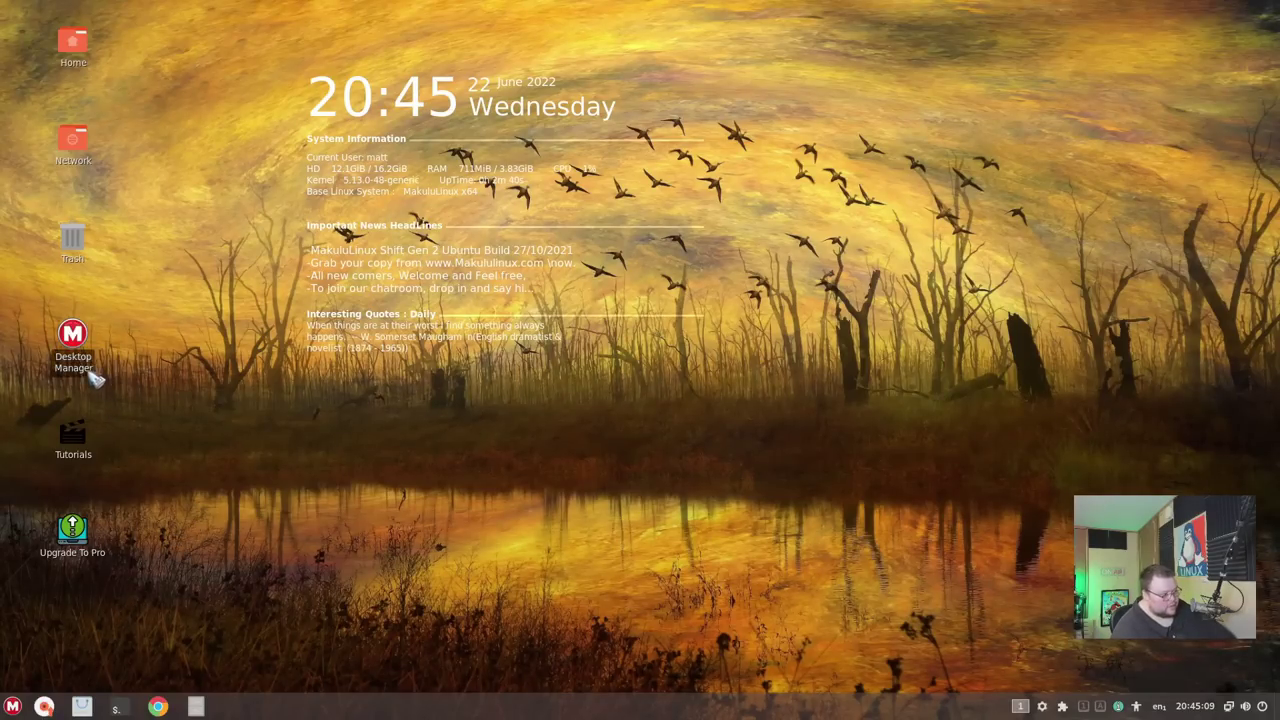
{"action": "double_click", "coordinate": [74, 340]}
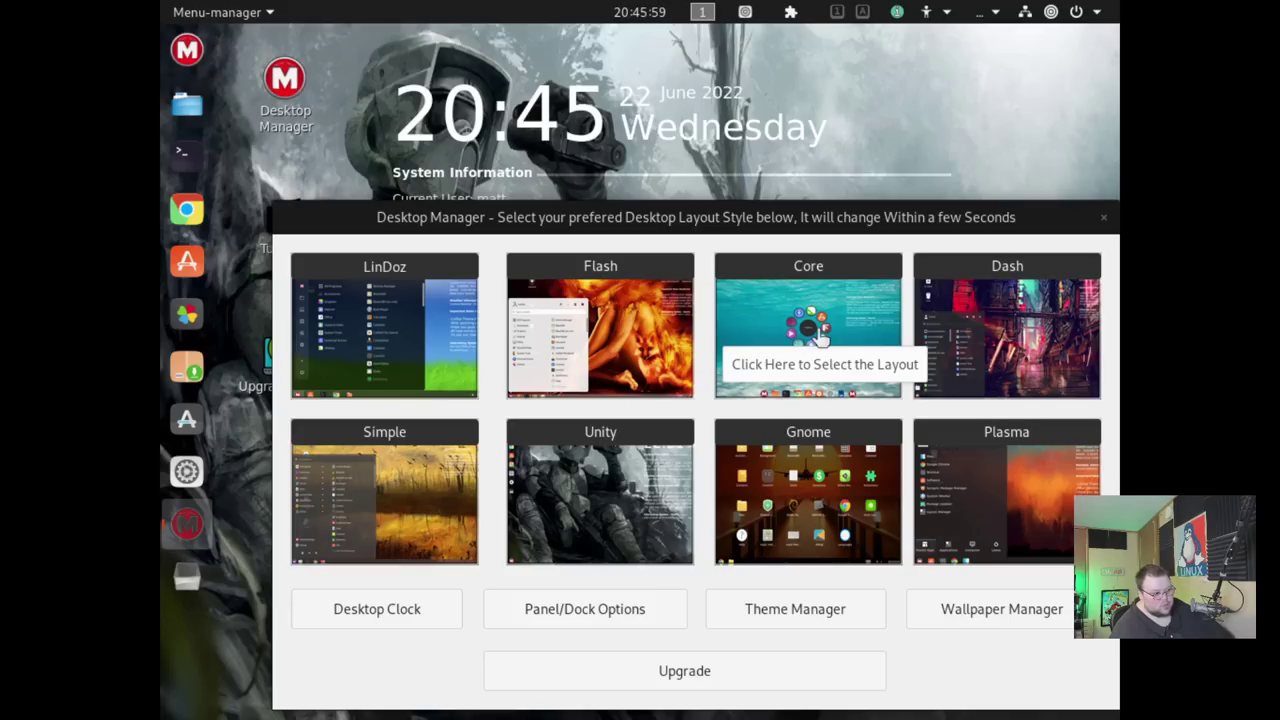
Apply the Core desktop layout, then switch to the LinDoz layout.
{"action": "left_click", "coordinate": [818, 340]}
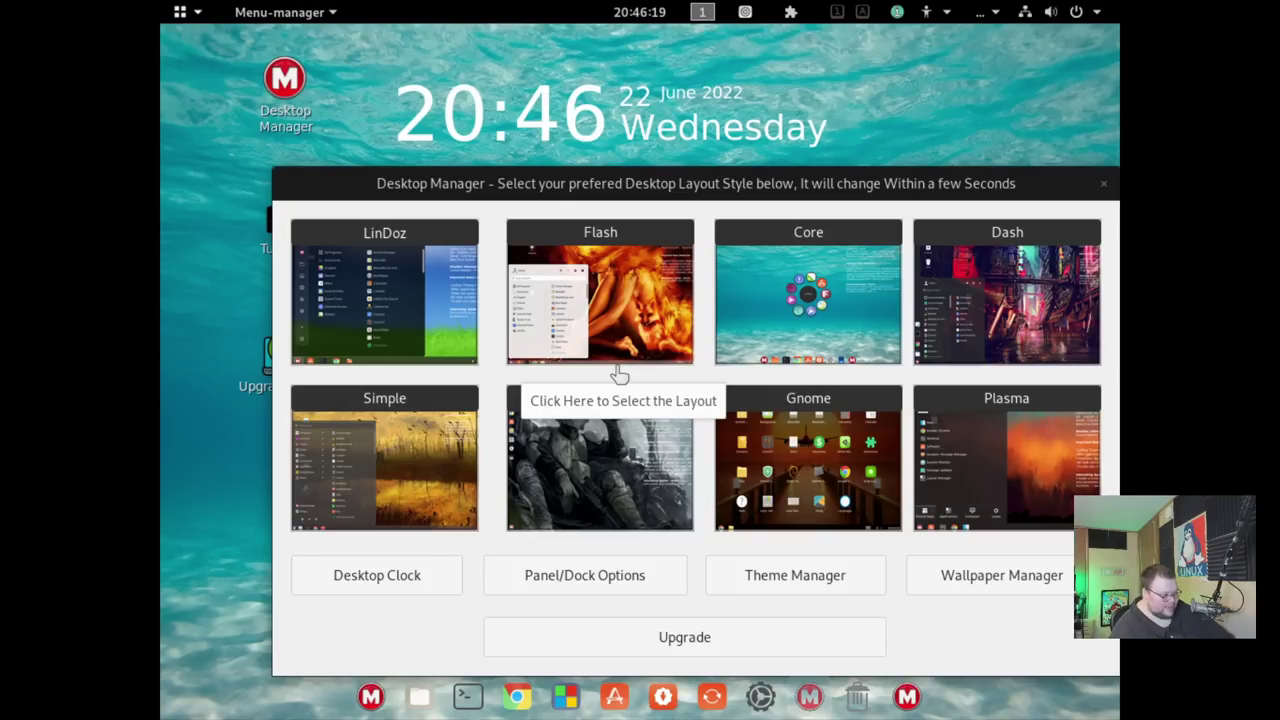
{"action": "left_click", "coordinate": [377, 298]}
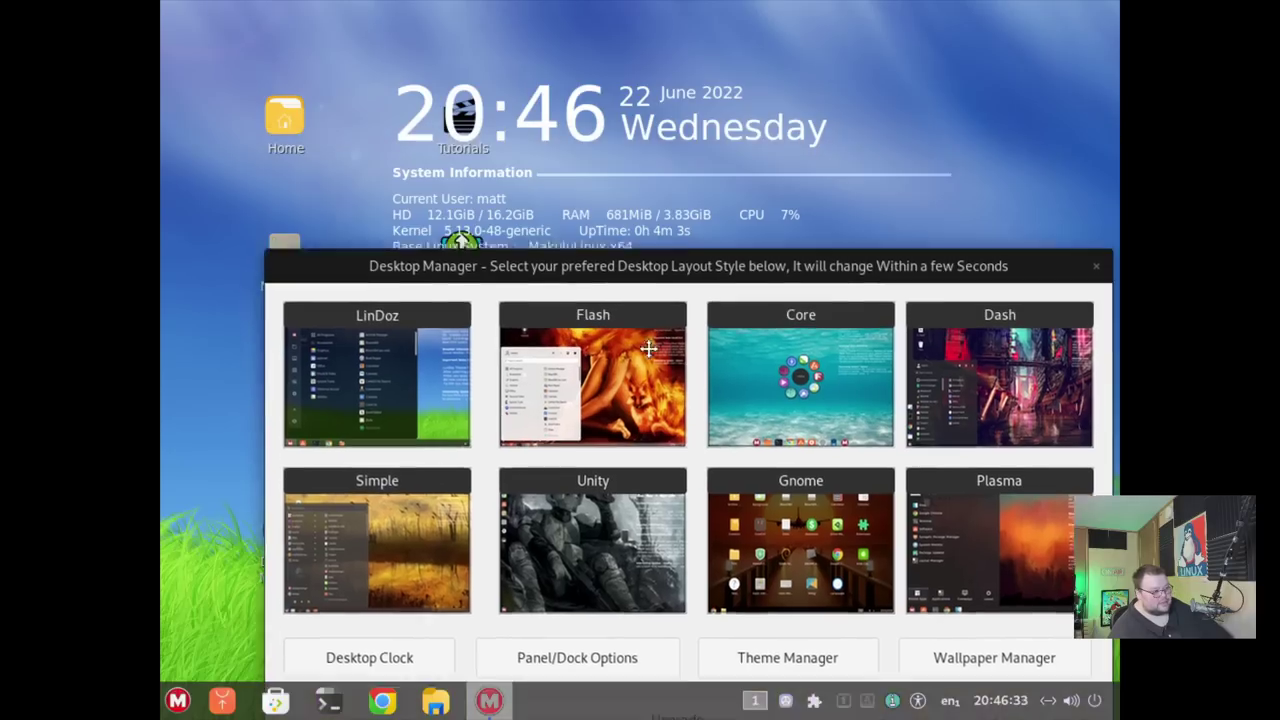
Bring Desktop Manager back into view and check the LinDoz layout's application menu.
{"action": "left_click", "coordinate": [649, 348]}
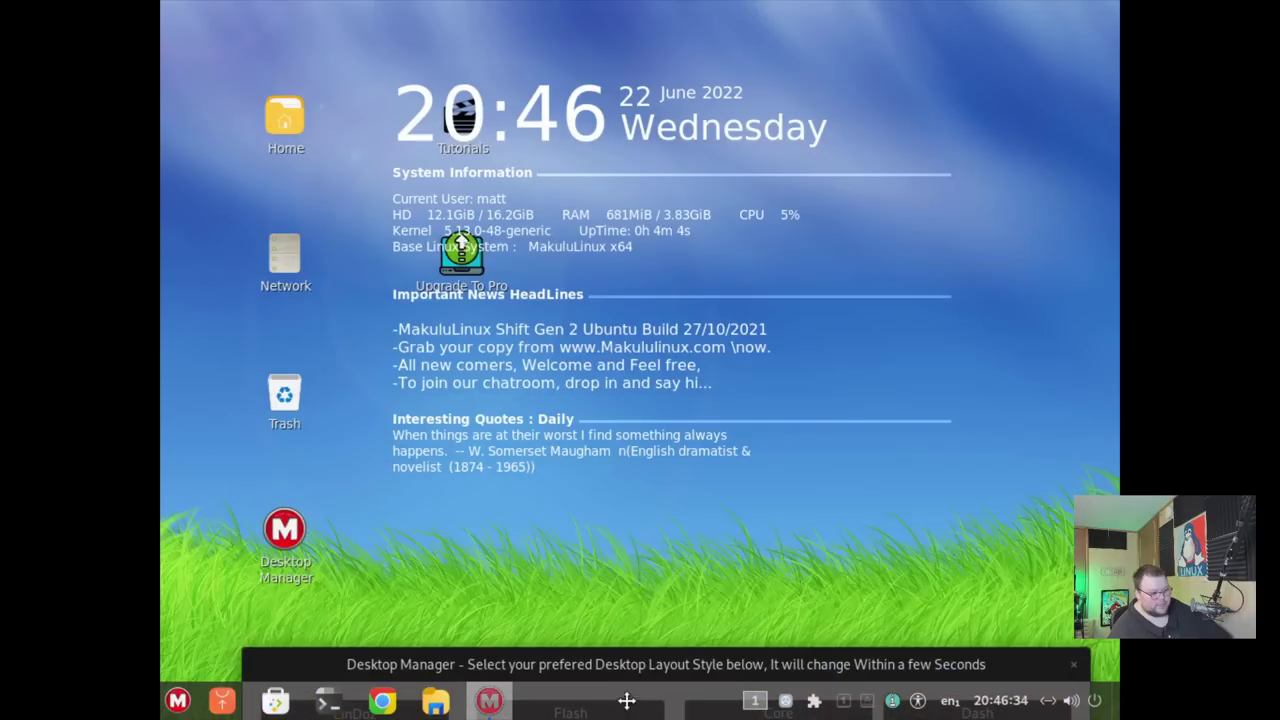
{"action": "mouse_move", "coordinate": [623, 620]}
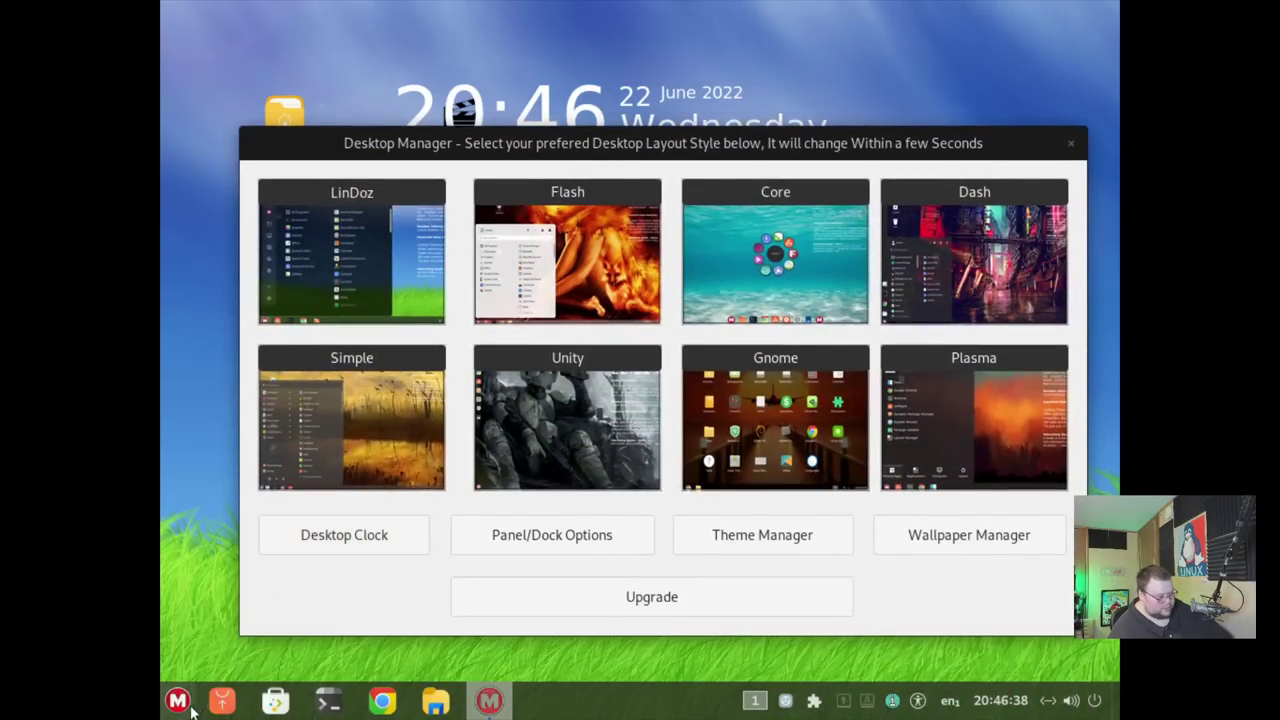
{"action": "left_click", "coordinate": [177, 700]}
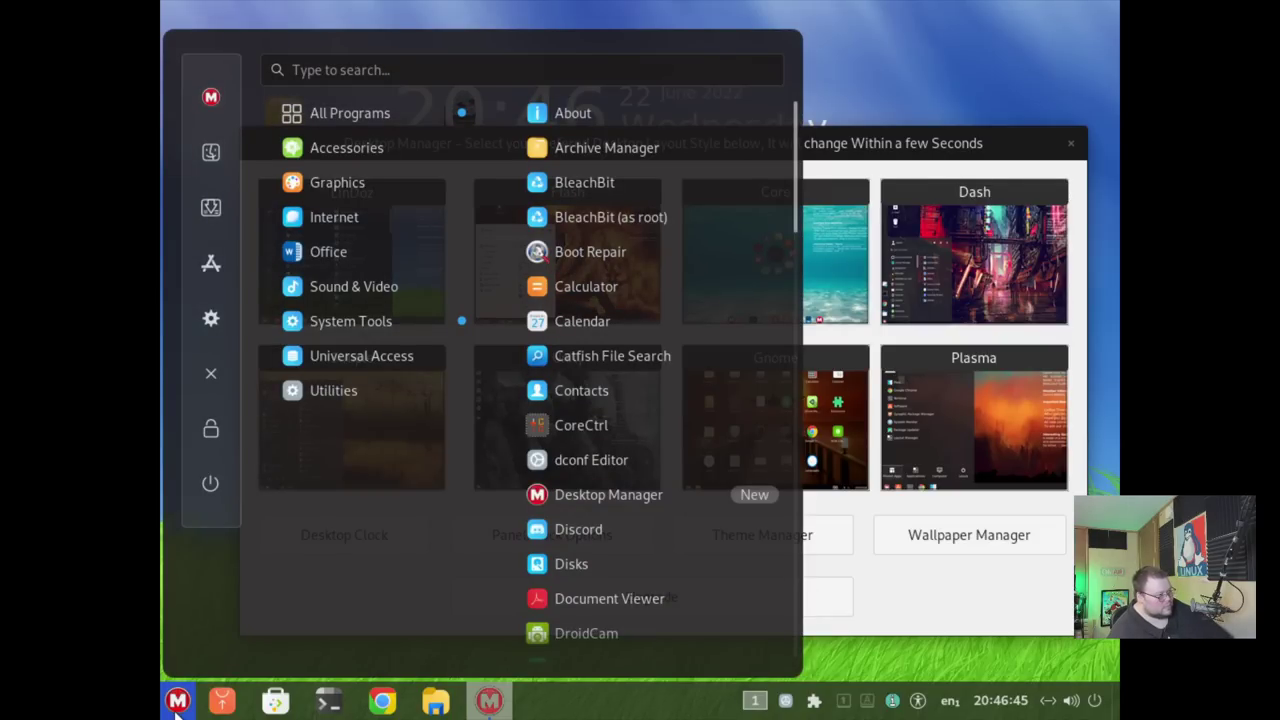
{"action": "left_click", "coordinate": [176, 704]}
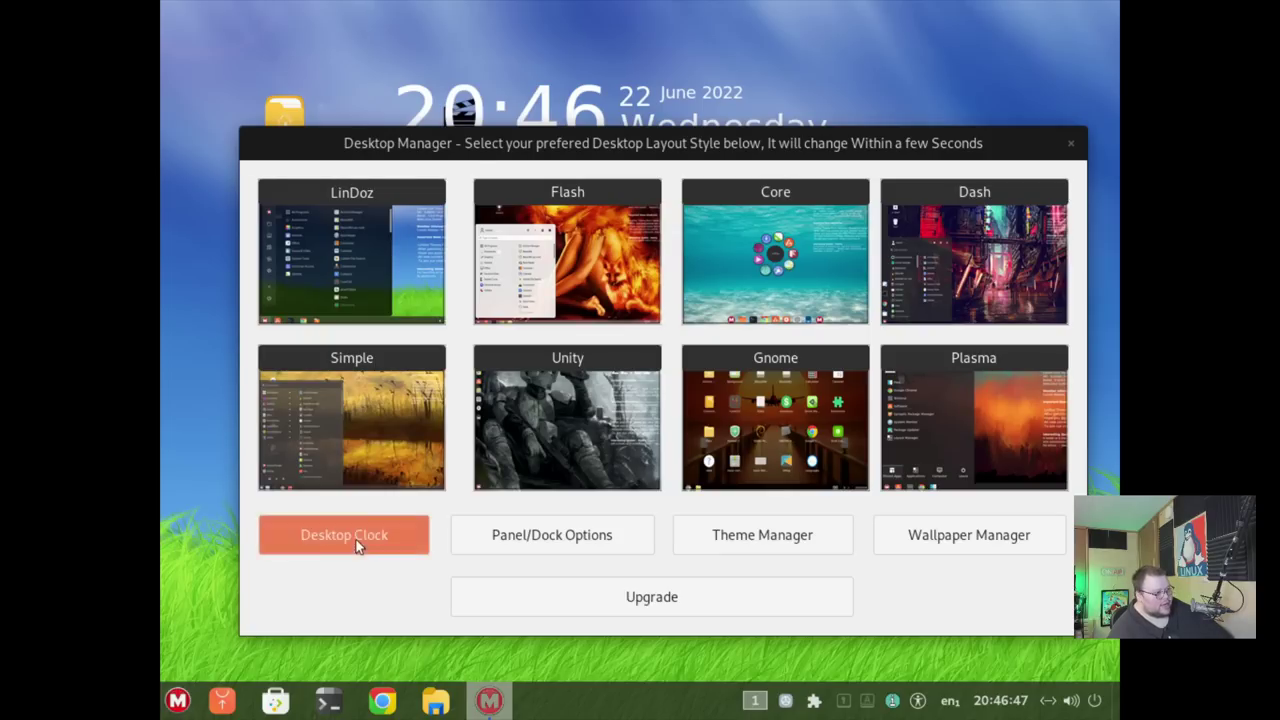
Apply the Flash layout and check its new application menu.
{"action": "left_click", "coordinate": [573, 253]}
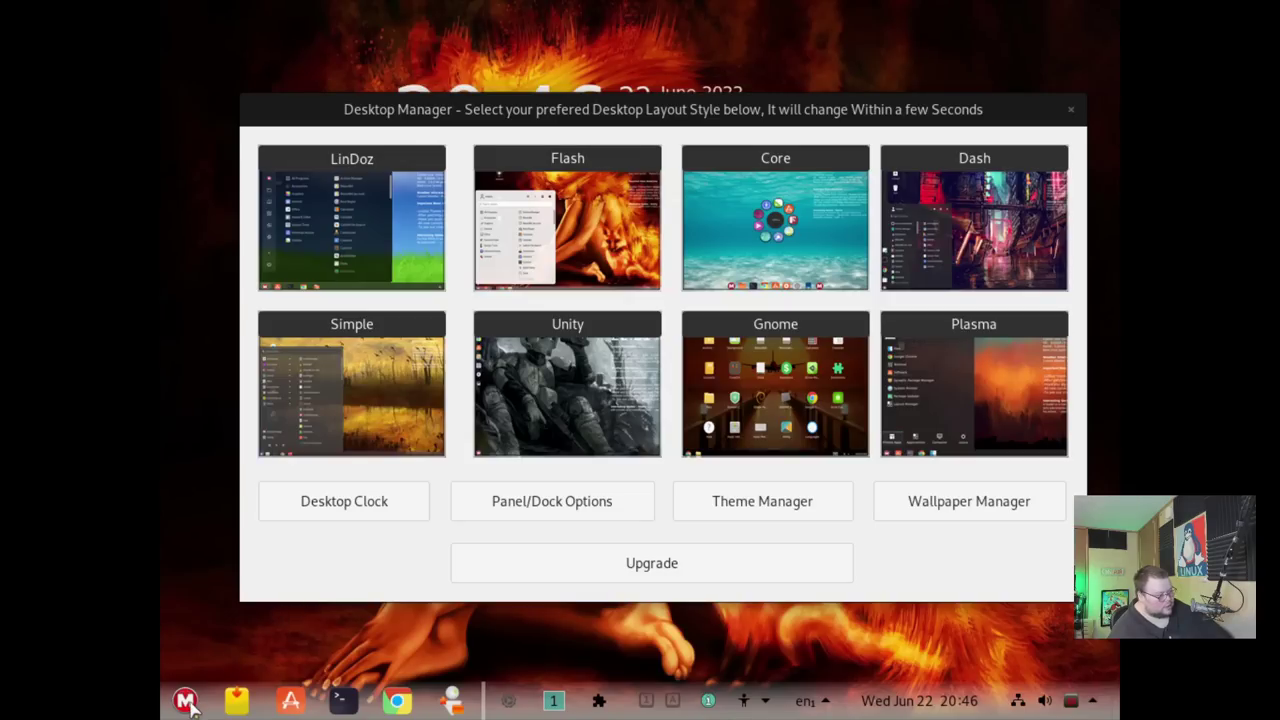
{"action": "left_click", "coordinate": [187, 702]}
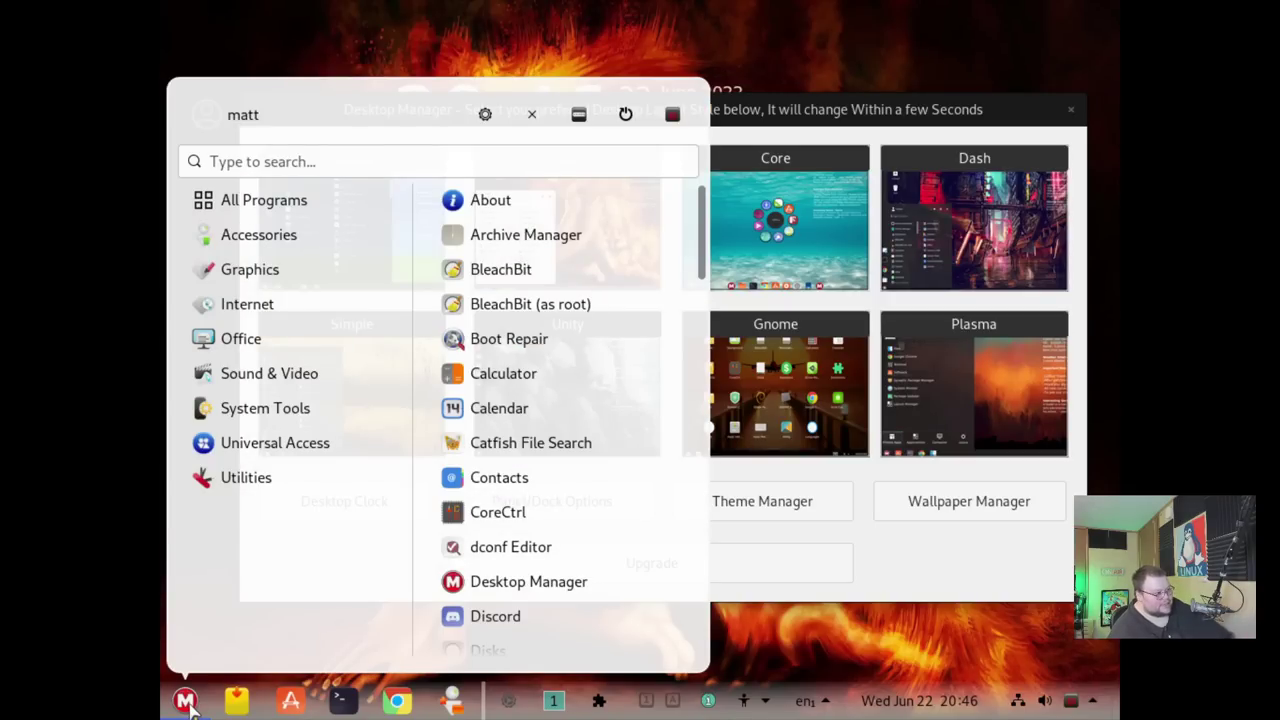
{"action": "left_click", "coordinate": [186, 703]}
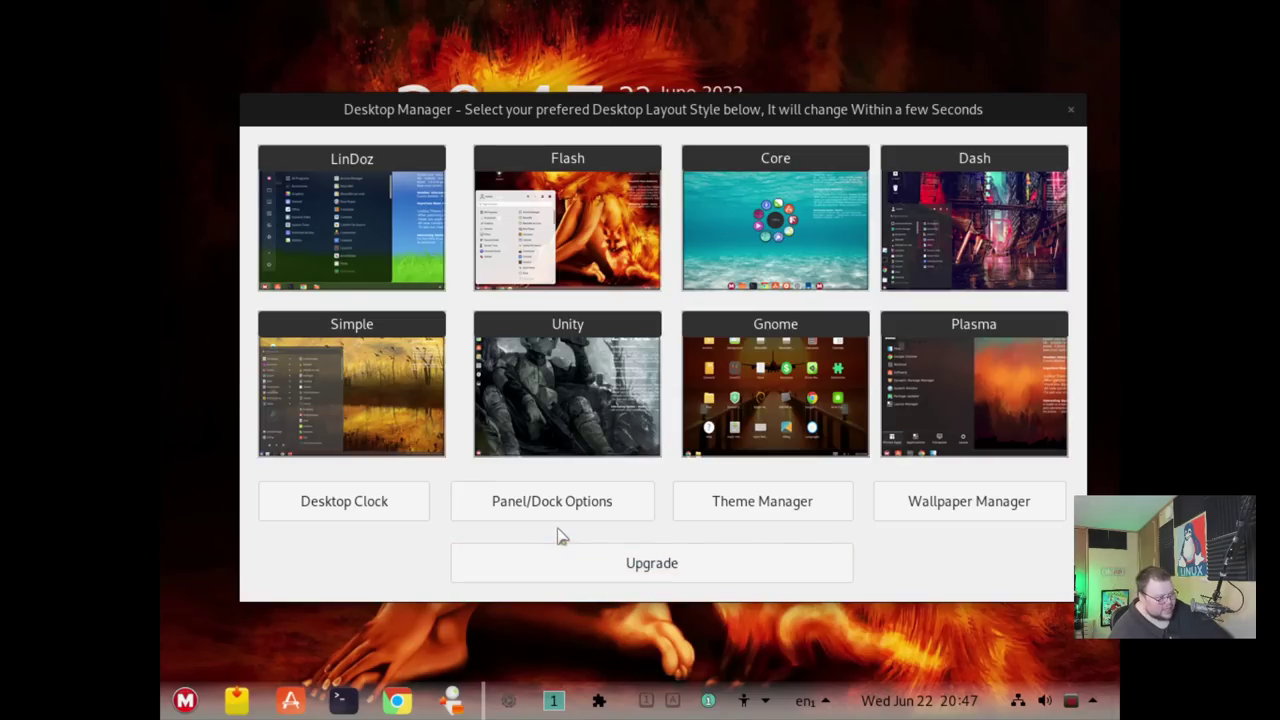
Try the Simple layout and its application menu, then switch to the Gnome layout.
{"action": "left_click", "coordinate": [950, 213]}
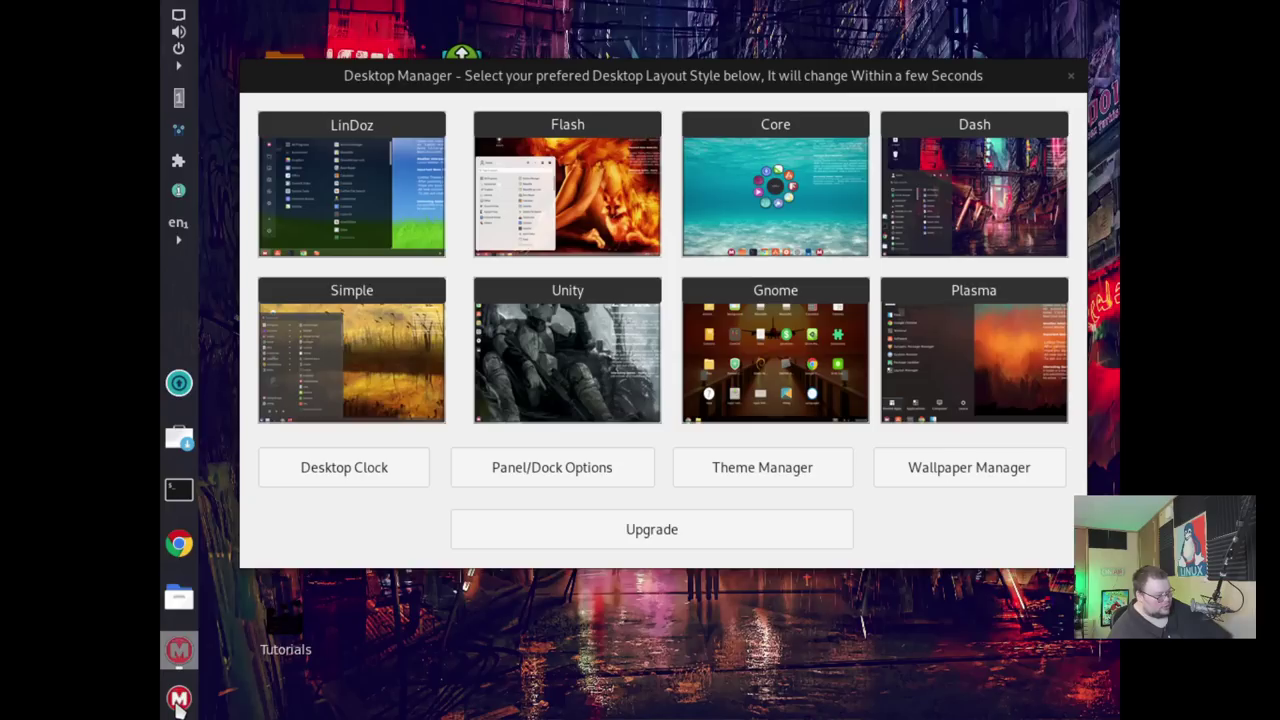
{"action": "left_click", "coordinate": [178, 700]}
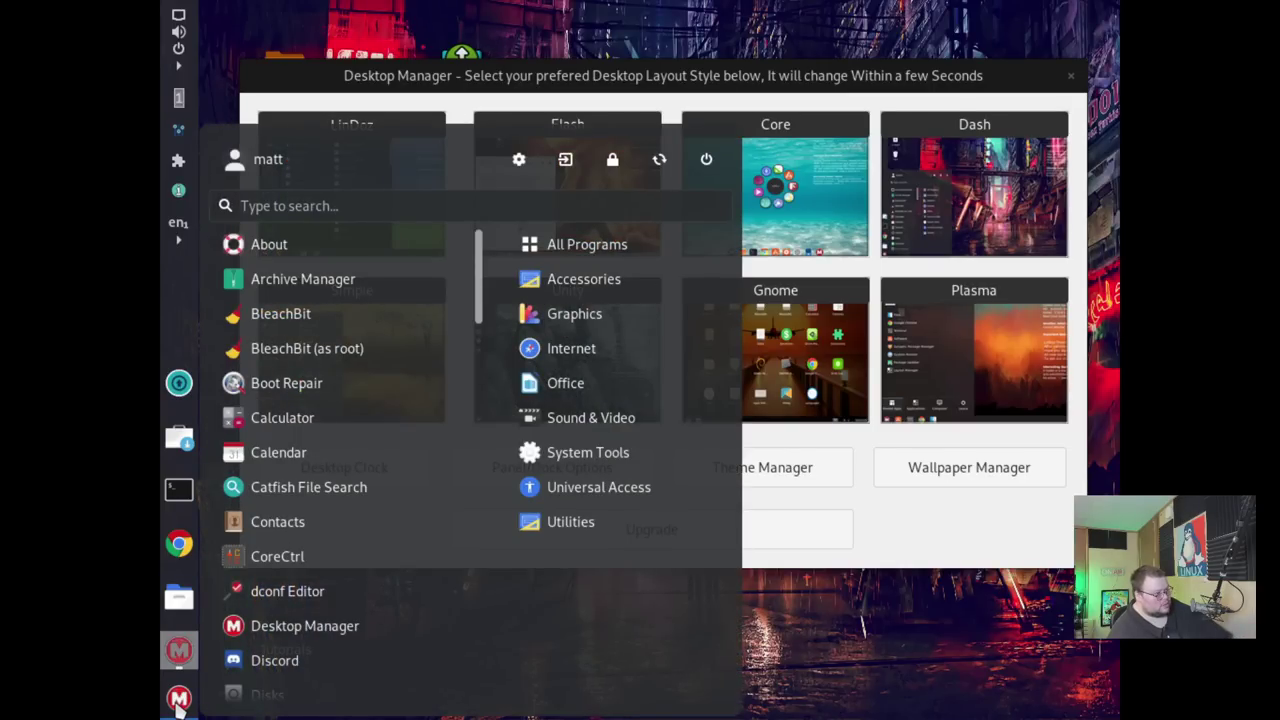
{"action": "left_click", "coordinate": [178, 701]}
{"action": "left_click", "coordinate": [178, 700]}
{"action": "left_click", "coordinate": [178, 701]}
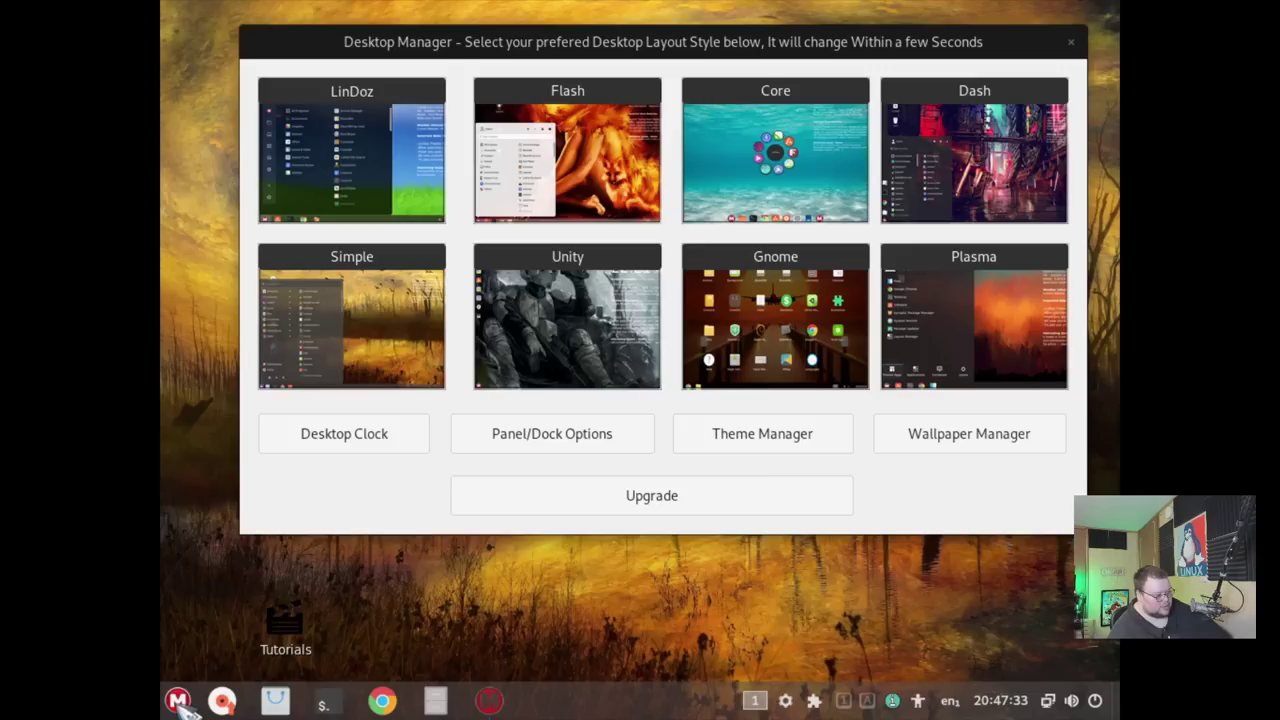
{"action": "left_click", "coordinate": [178, 700]}
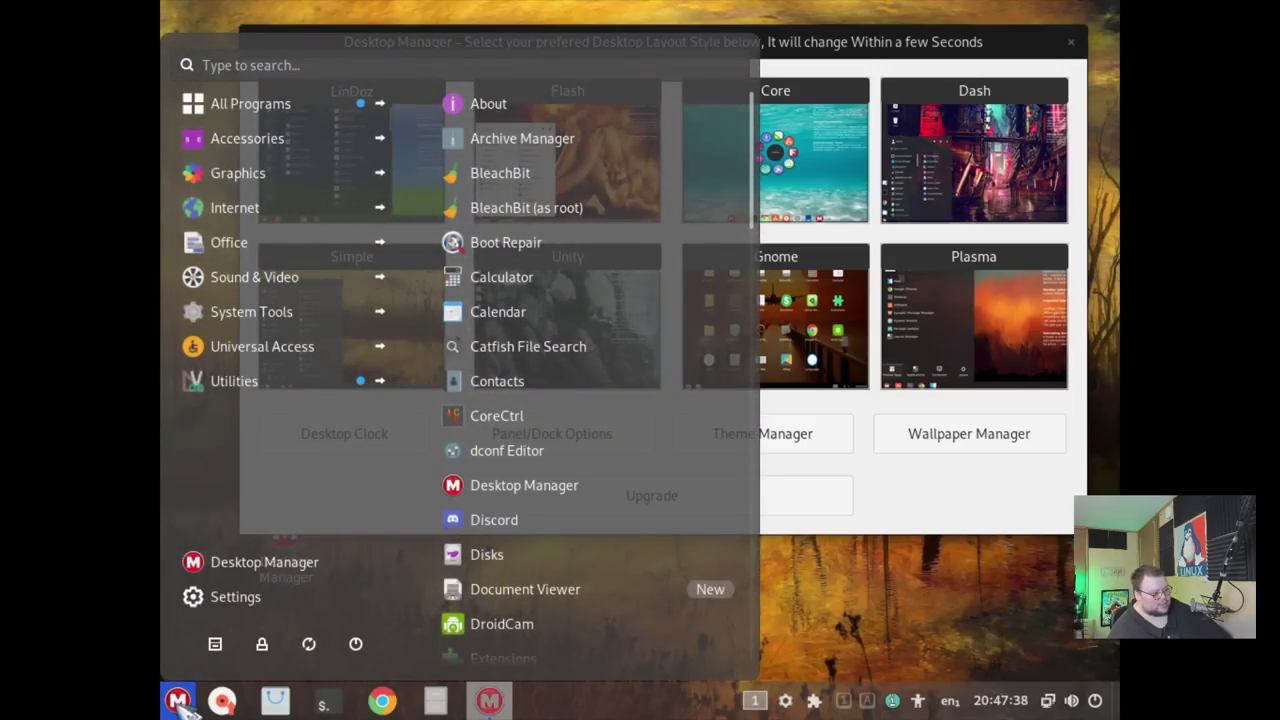
{"action": "left_click", "coordinate": [178, 700]}
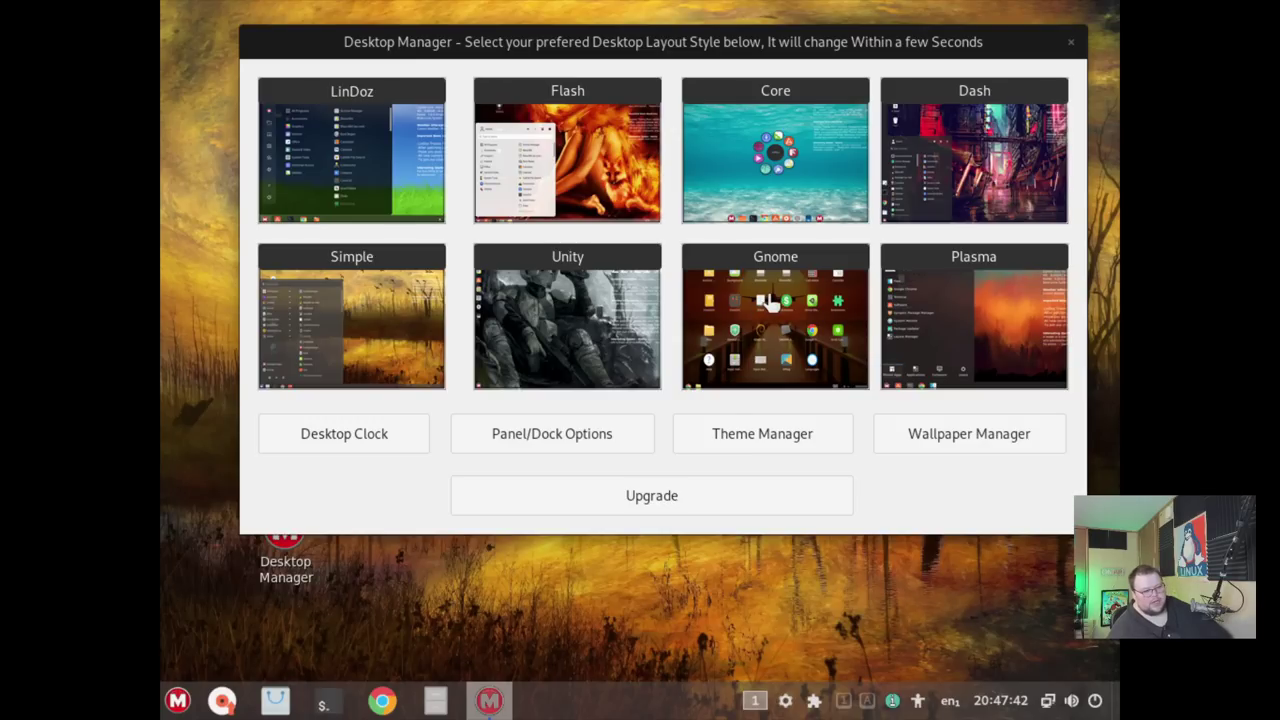
{"action": "left_click", "coordinate": [770, 302]}
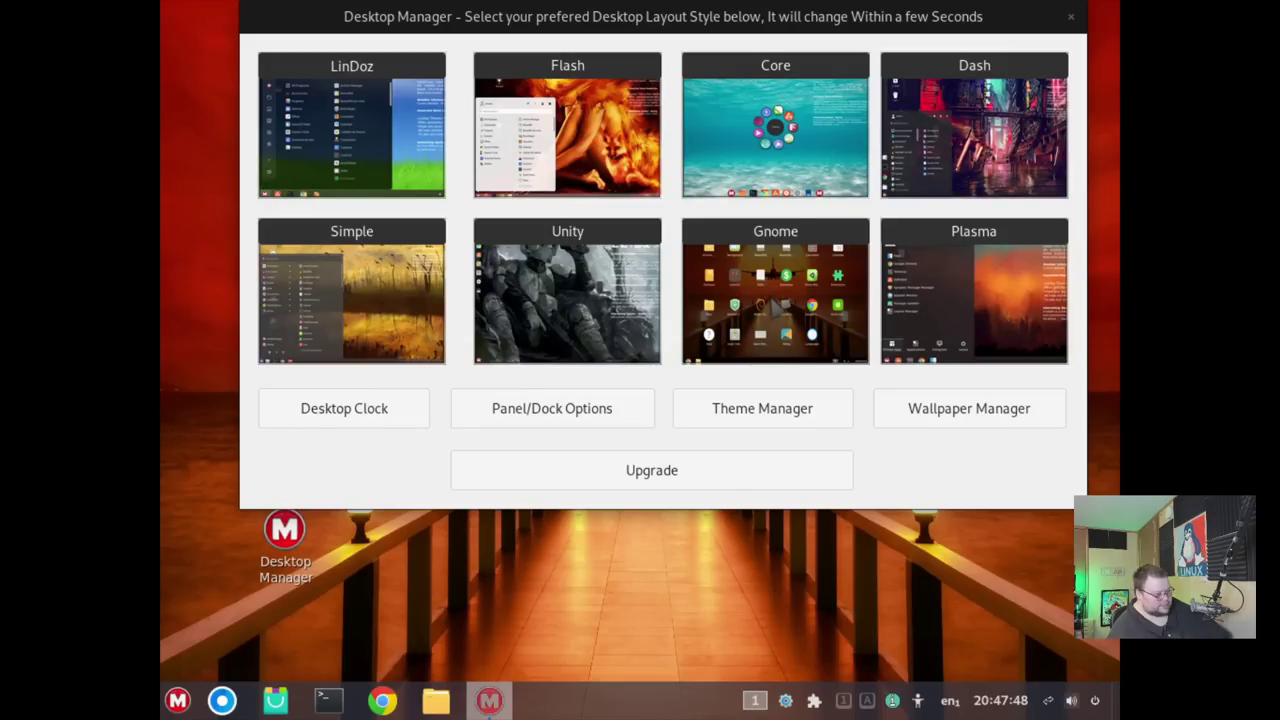
Open and close the Gnome full-screen app grid and the application launcher.
{"action": "left_click", "coordinate": [175, 702]}
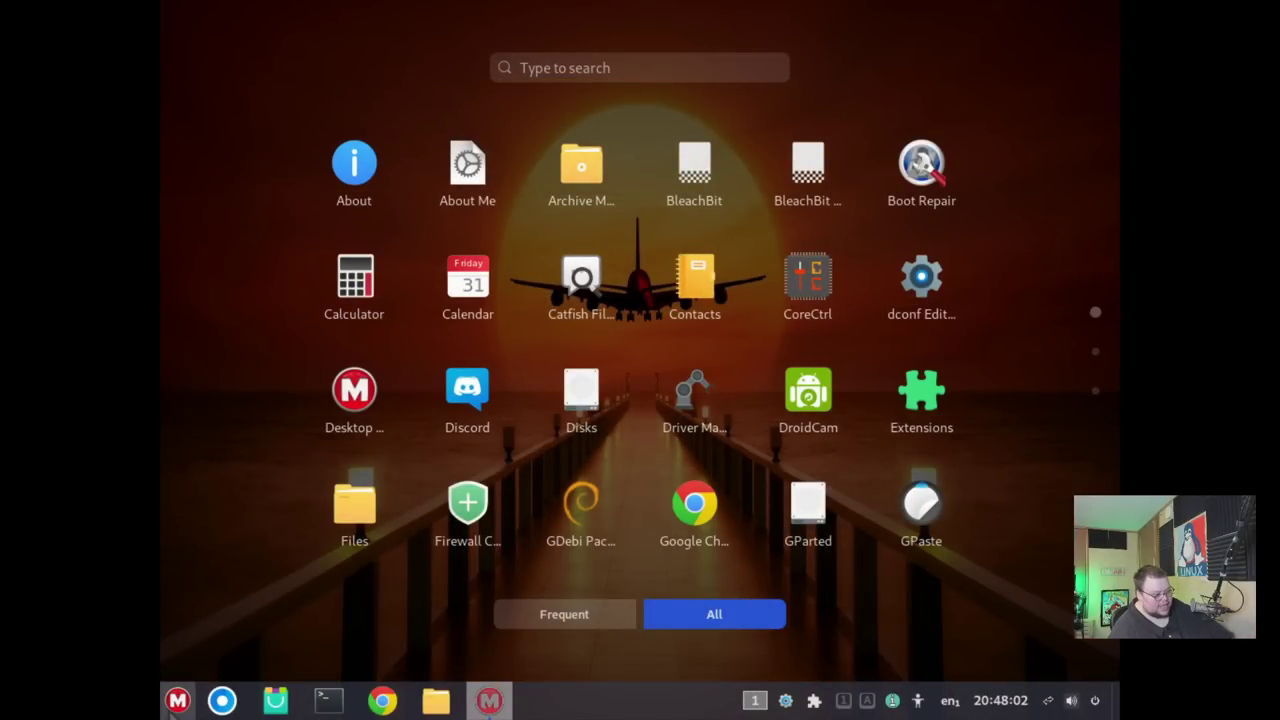
{"action": "left_click", "coordinate": [175, 702]}
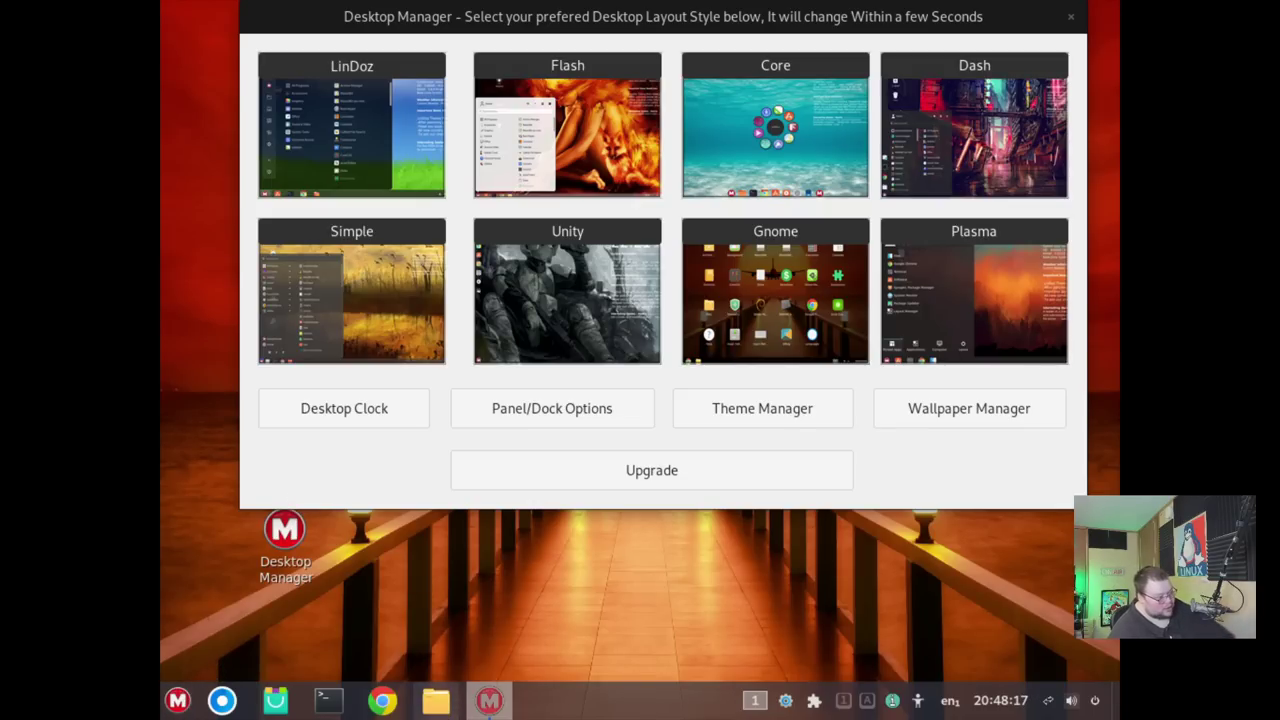
{"action": "left_click", "coordinate": [178, 700]}
{"action": "left_click", "coordinate": [178, 700]}
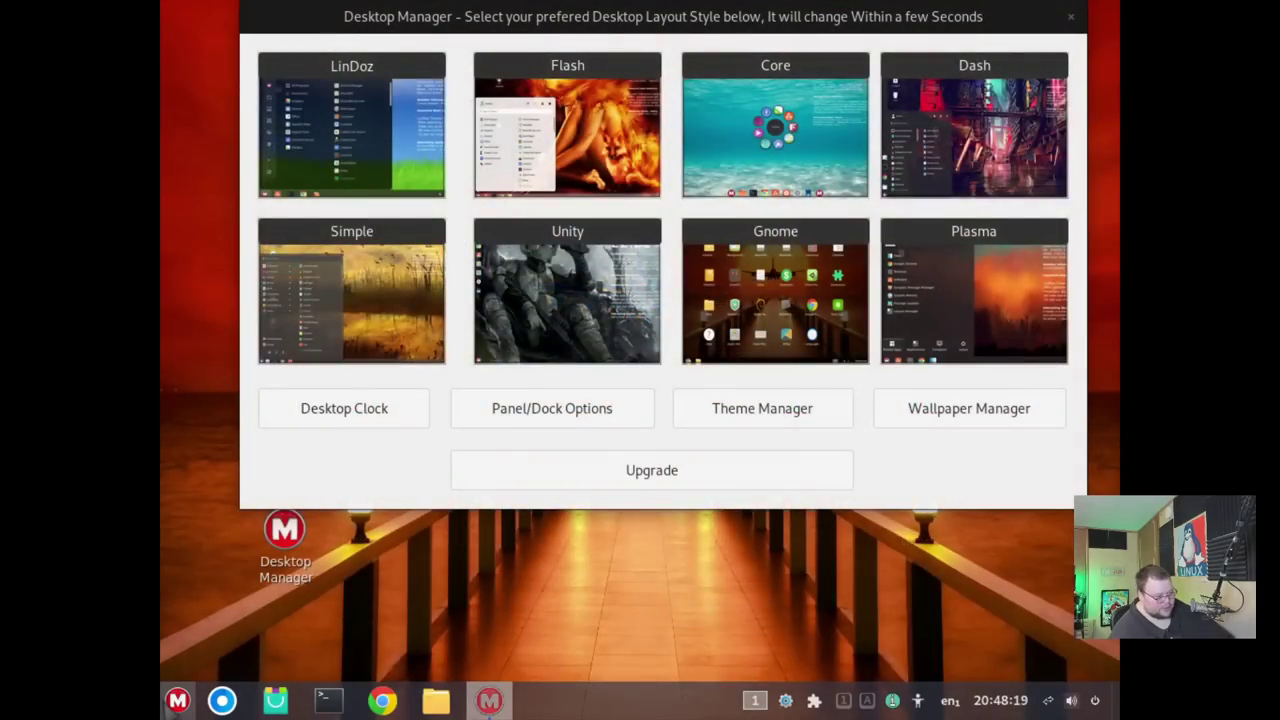
Switch to the Plasma layout and check its new application menu.
{"action": "left_click", "coordinate": [988, 267]}
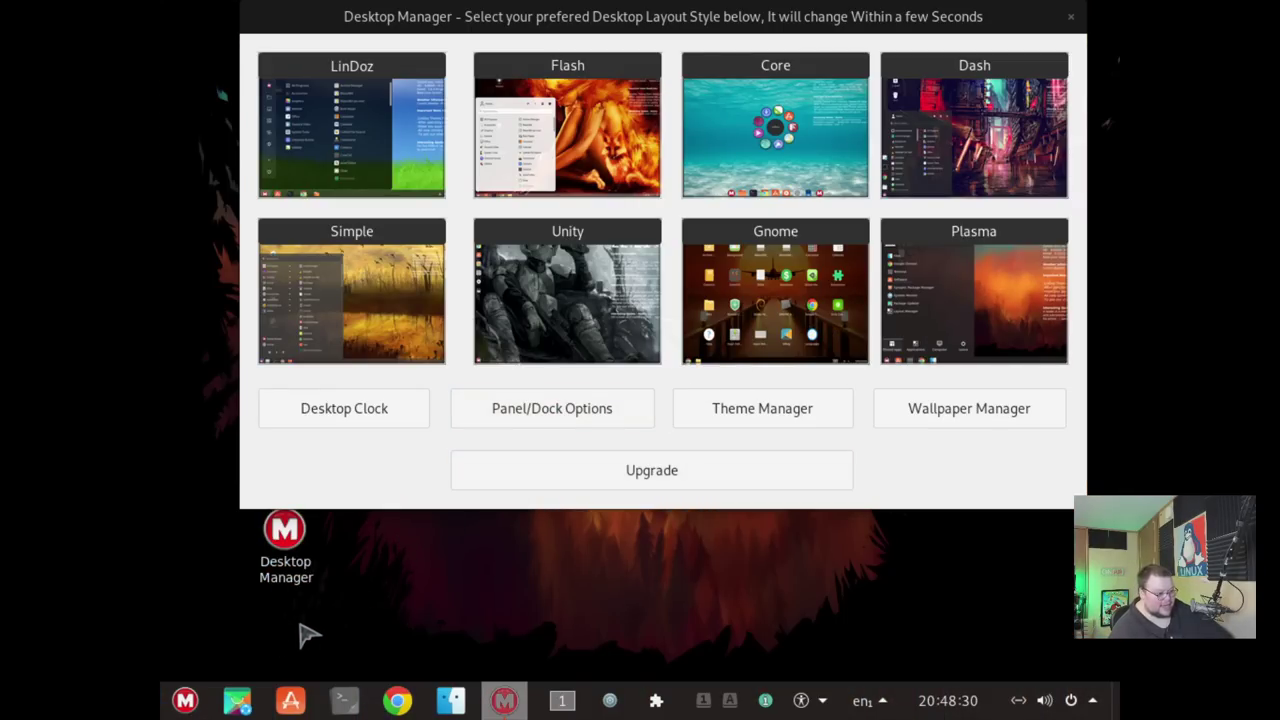
{"action": "left_click", "coordinate": [180, 700]}
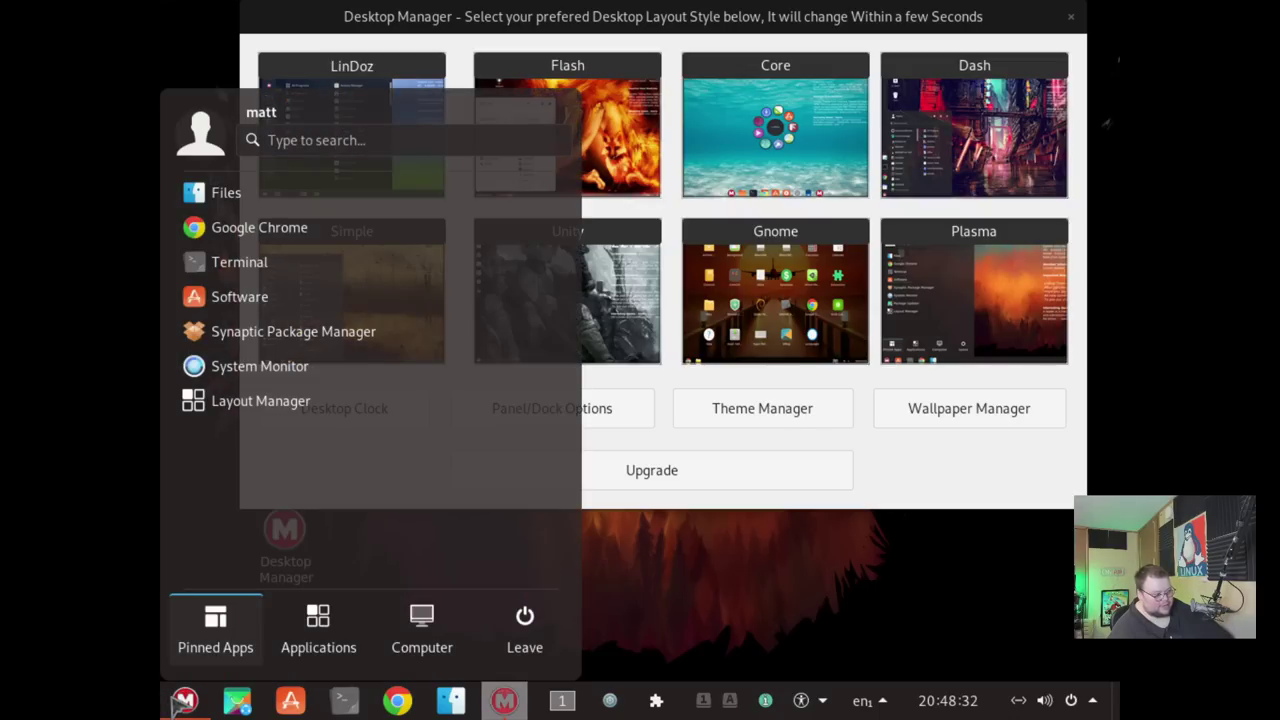
{"action": "left_click", "coordinate": [180, 700]}
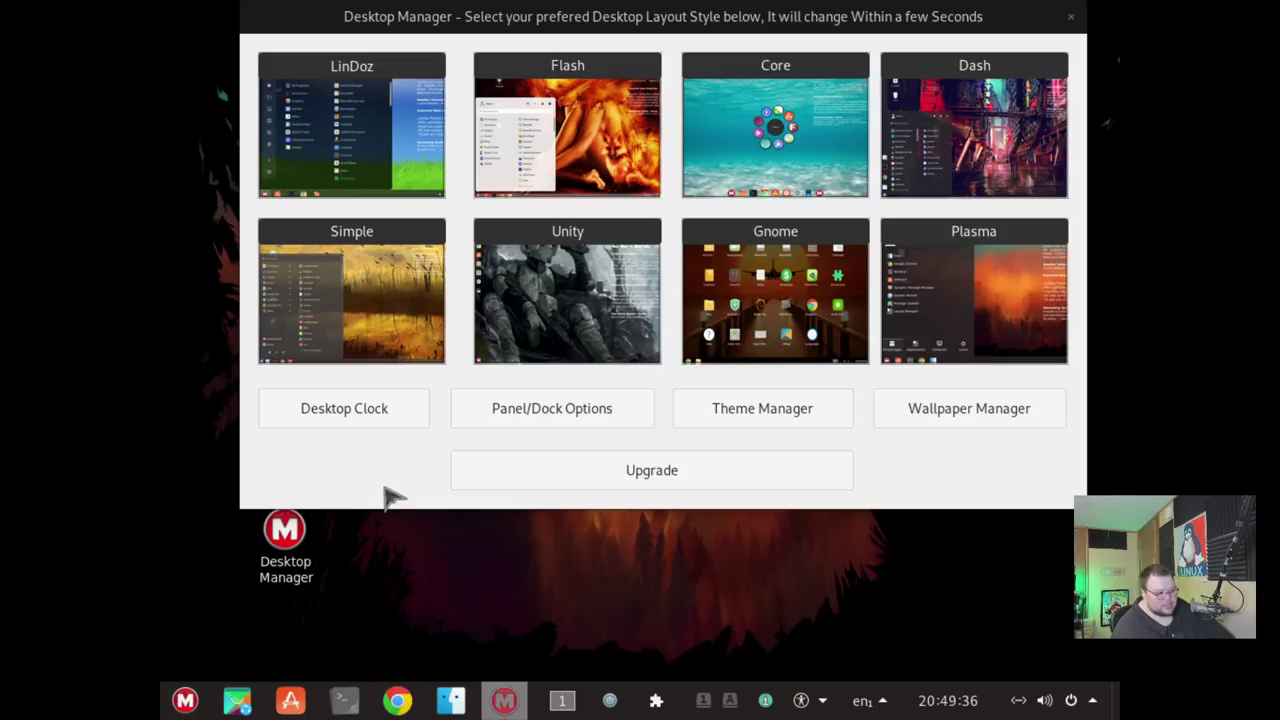
{"action": "left_click", "coordinate": [372, 420]}
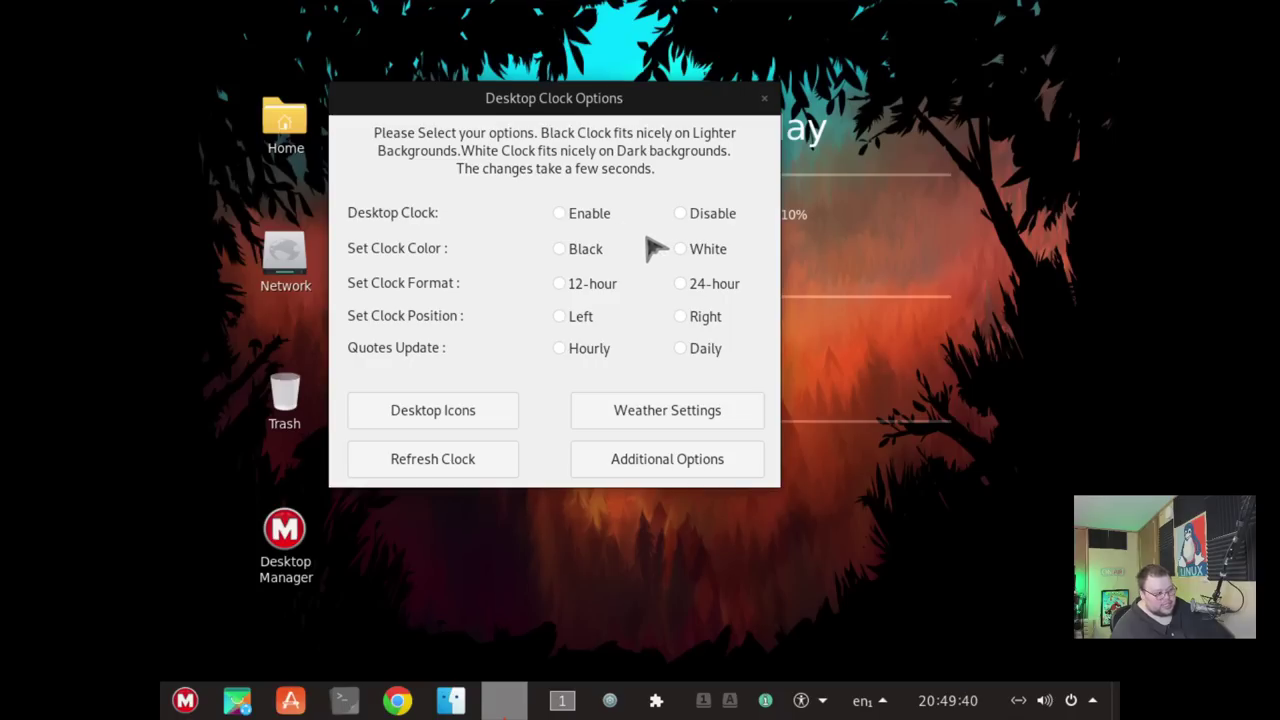
{"action": "left_click_drag", "start_coordinate": [606, 106], "coordinate": [737, 194]}
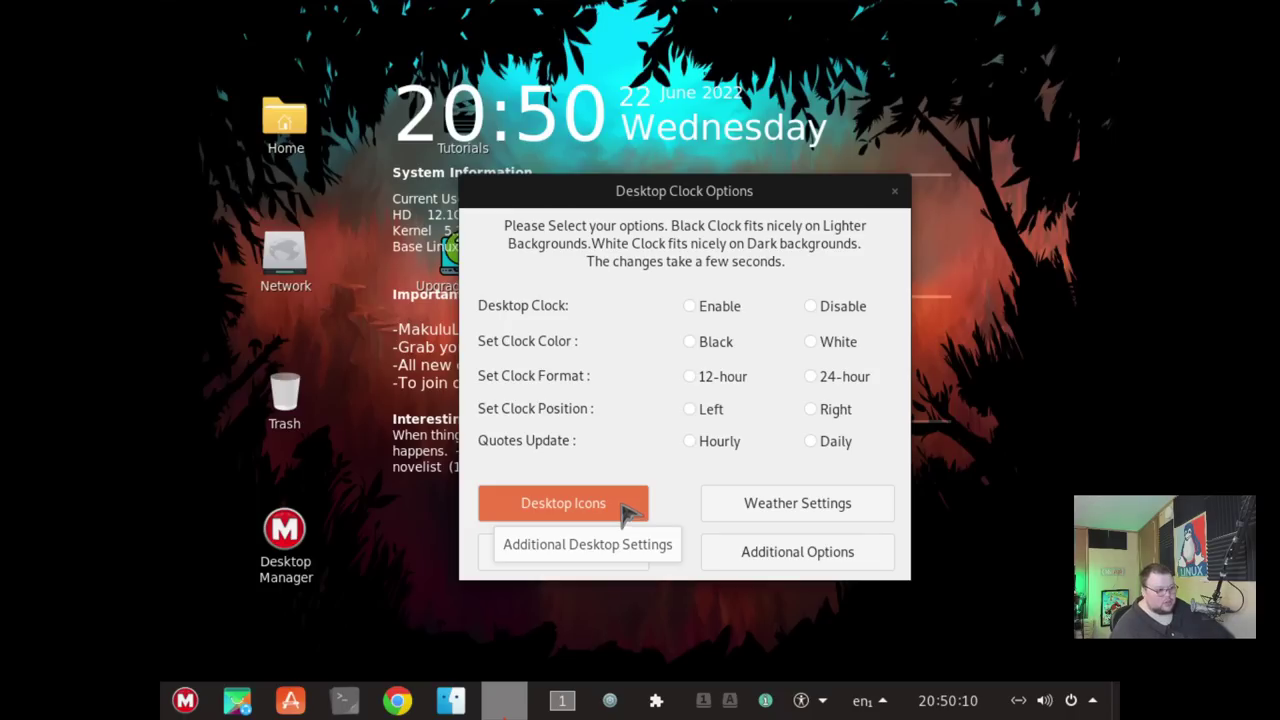
{"action": "left_click", "coordinate": [894, 191]}
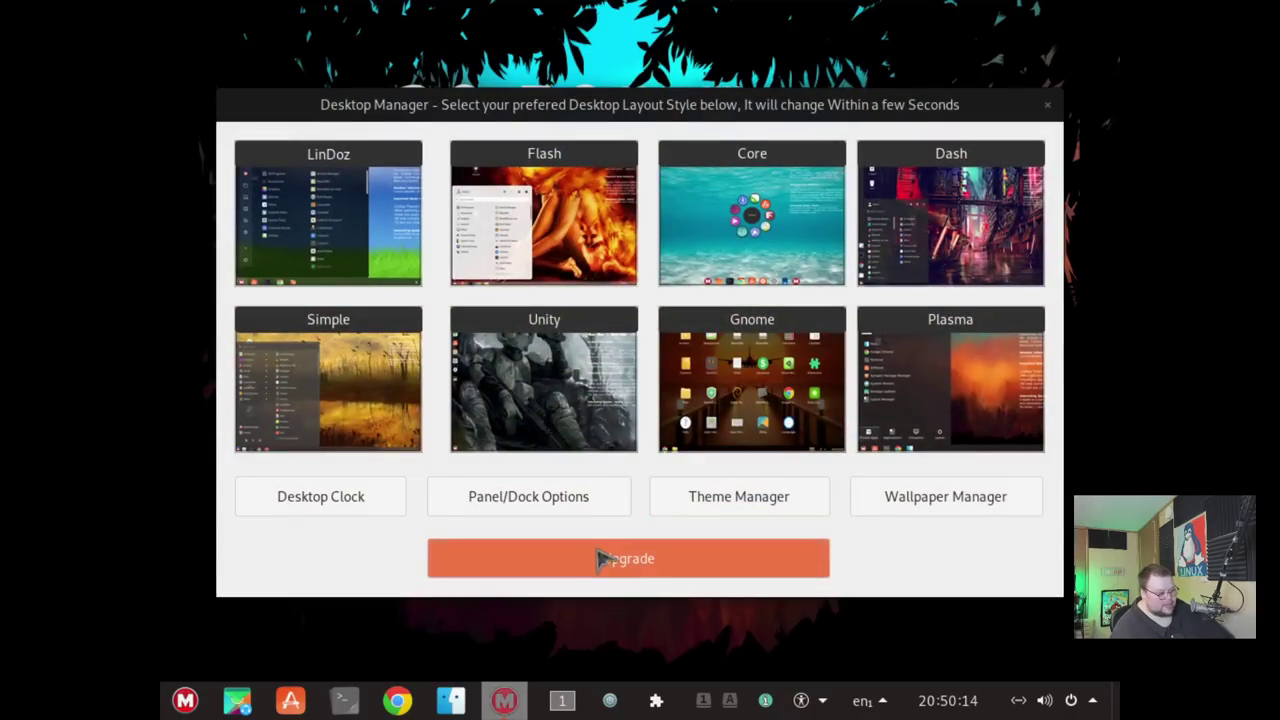
Glance at the Panel/Dock Options chooser, close it, and open the Theme Manager.
{"action": "left_click", "coordinate": [538, 510]}
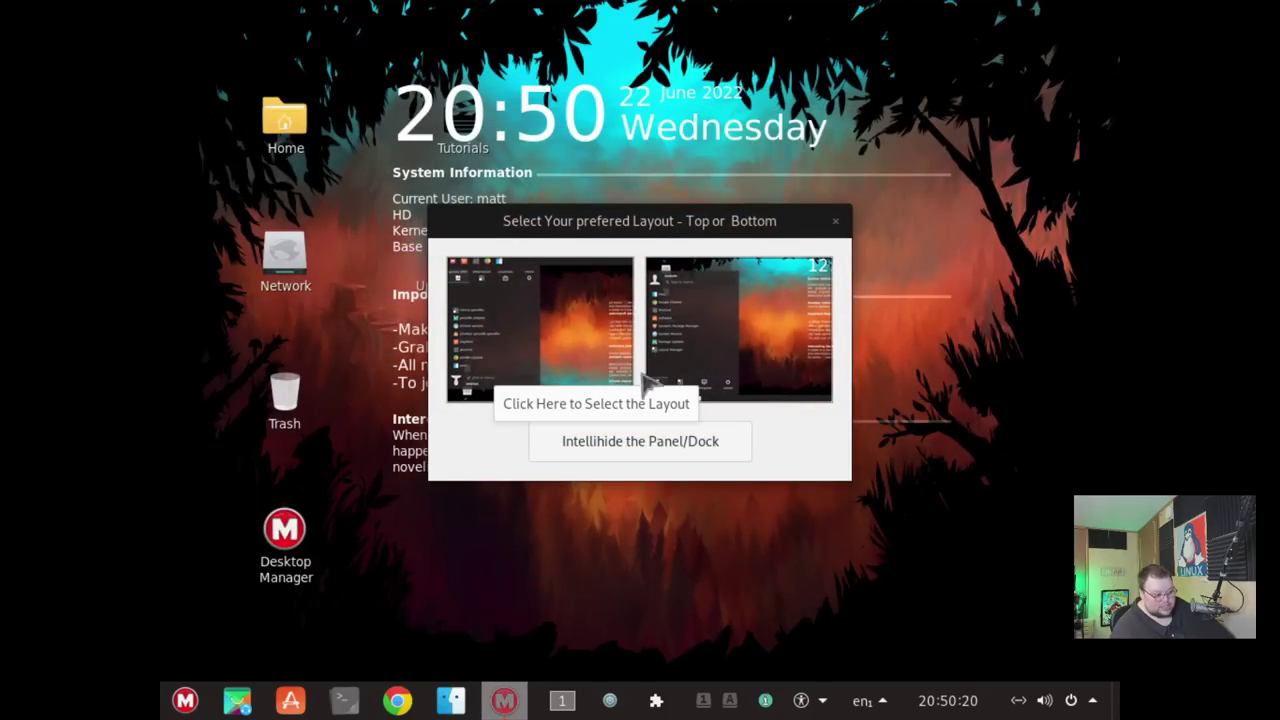
{"action": "left_click", "coordinate": [835, 221]}
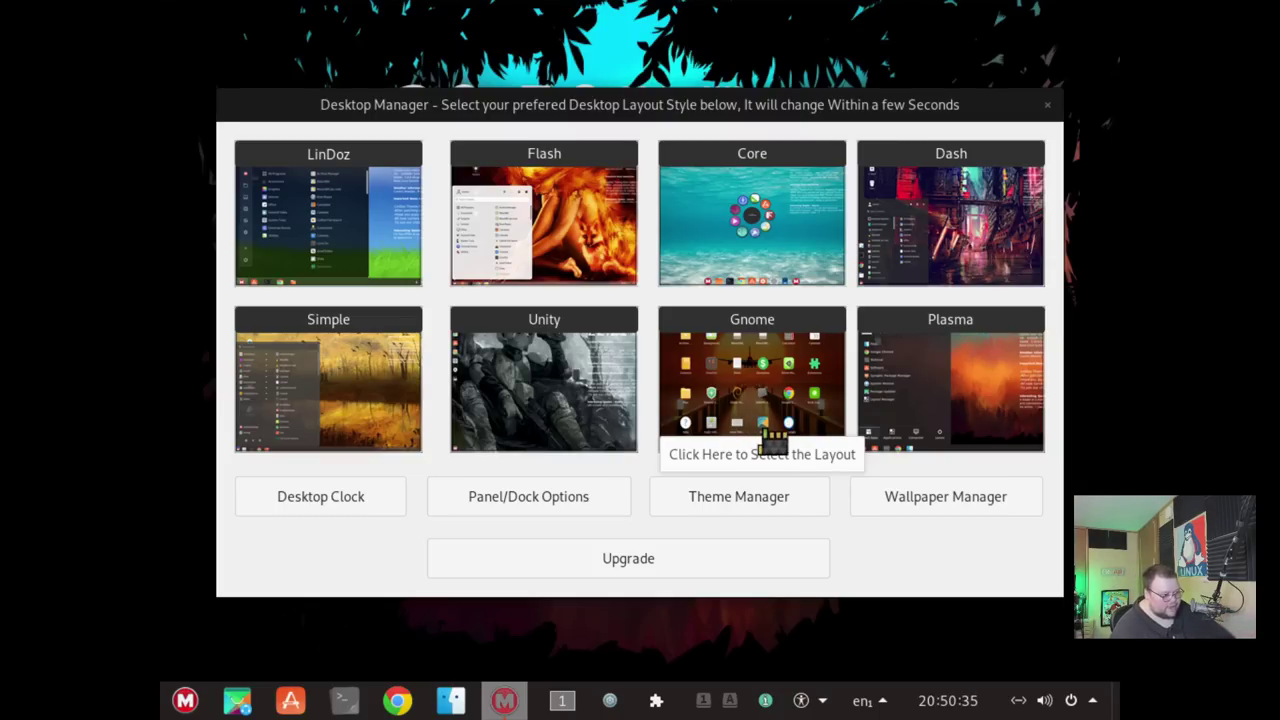
{"action": "left_click", "coordinate": [777, 505]}
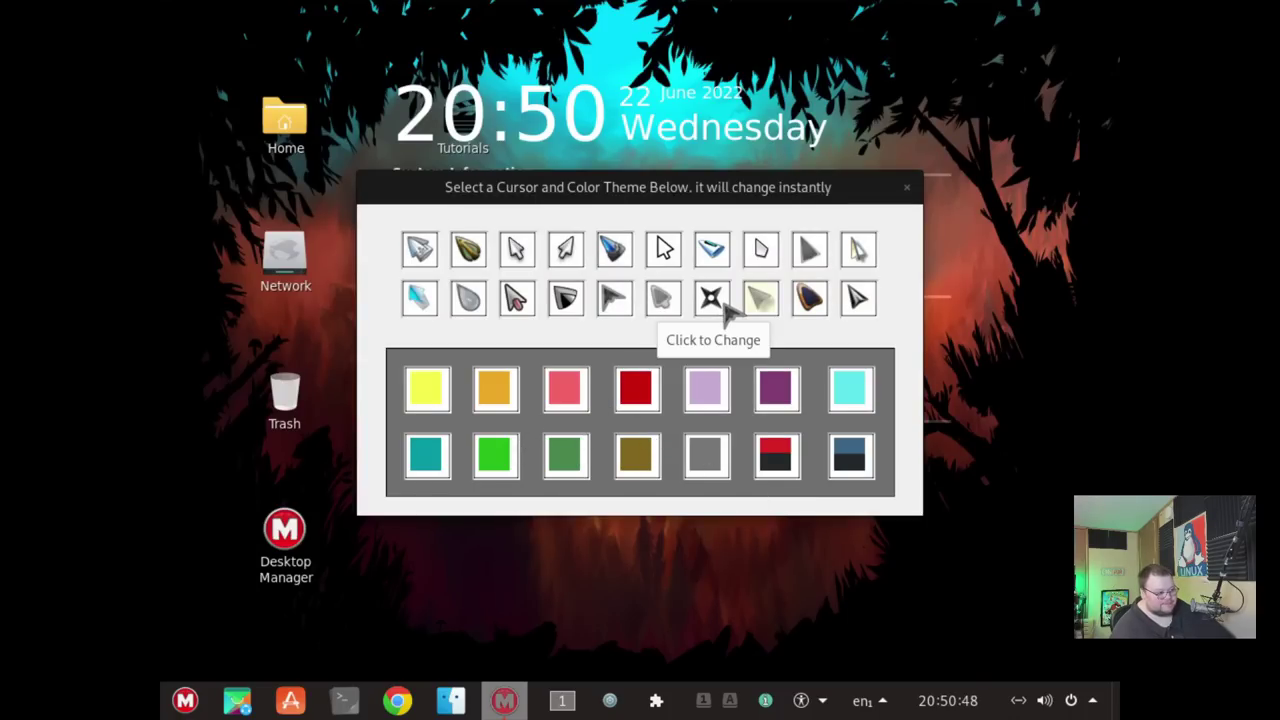
Preview several cursor themes, settling on the silver arrow cursor.
{"action": "left_click", "coordinate": [658, 260]}
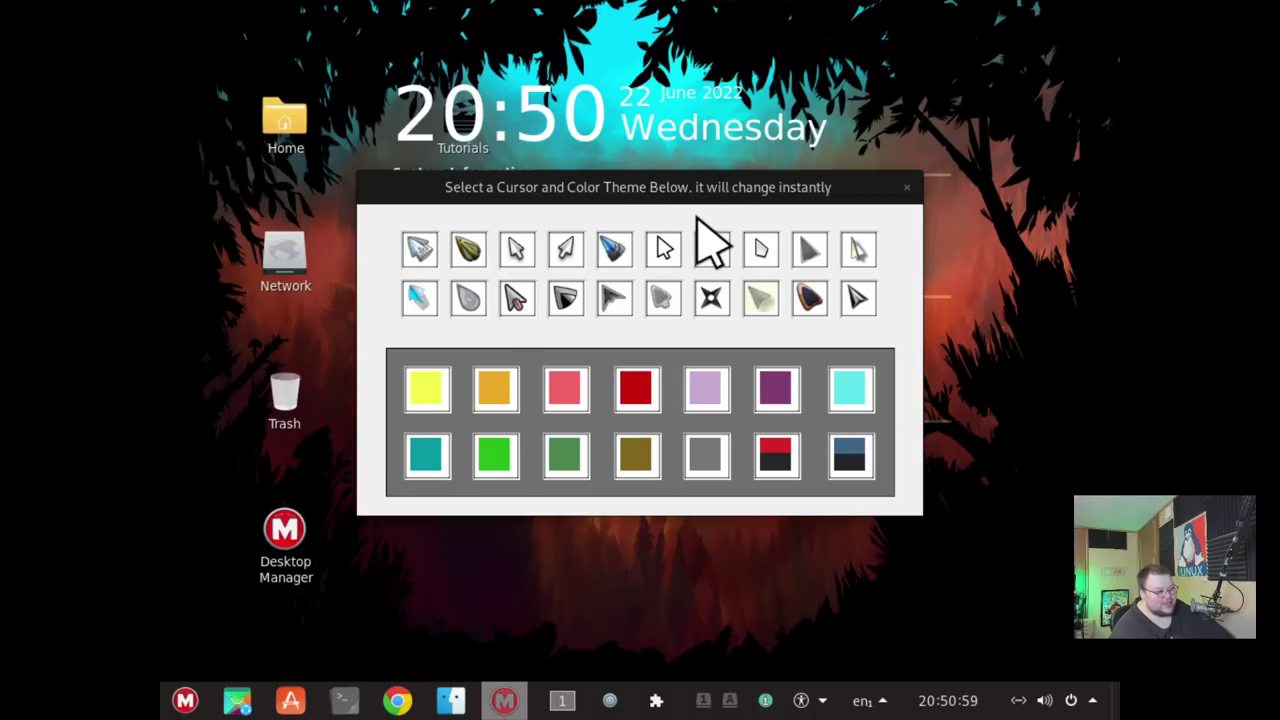
{"action": "left_click", "coordinate": [514, 251]}
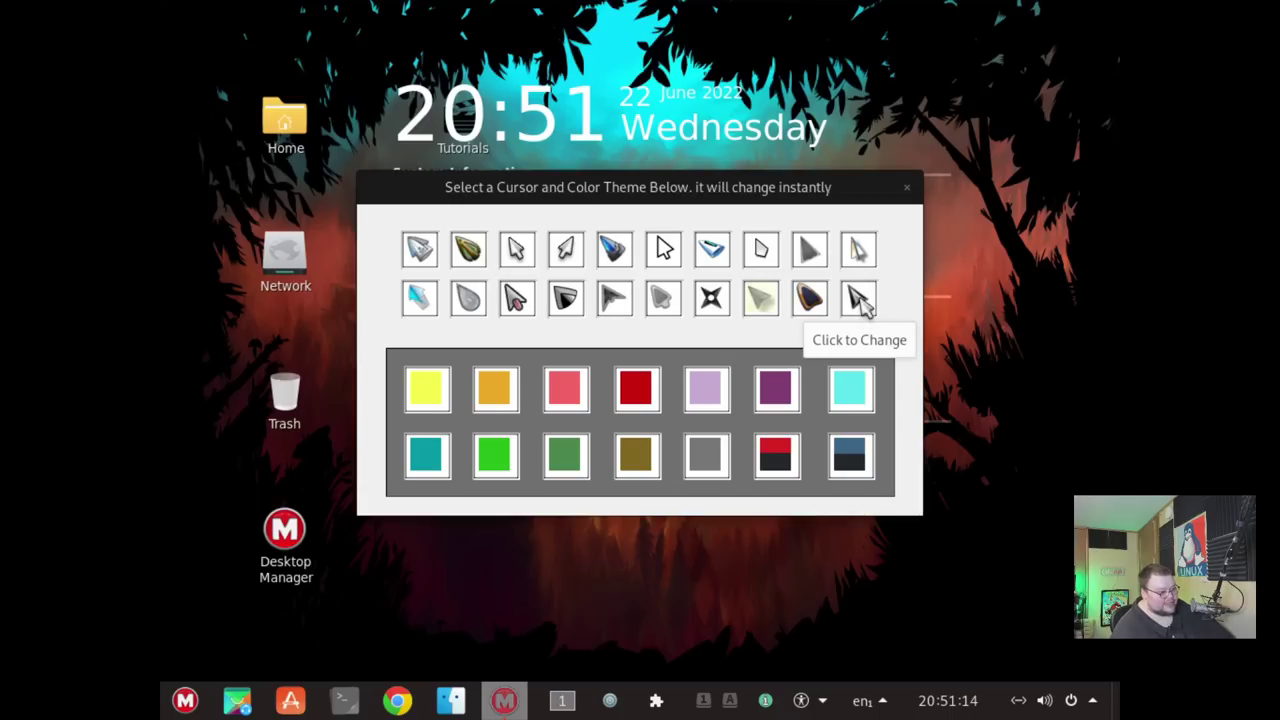
{"action": "left_click", "coordinate": [766, 309]}
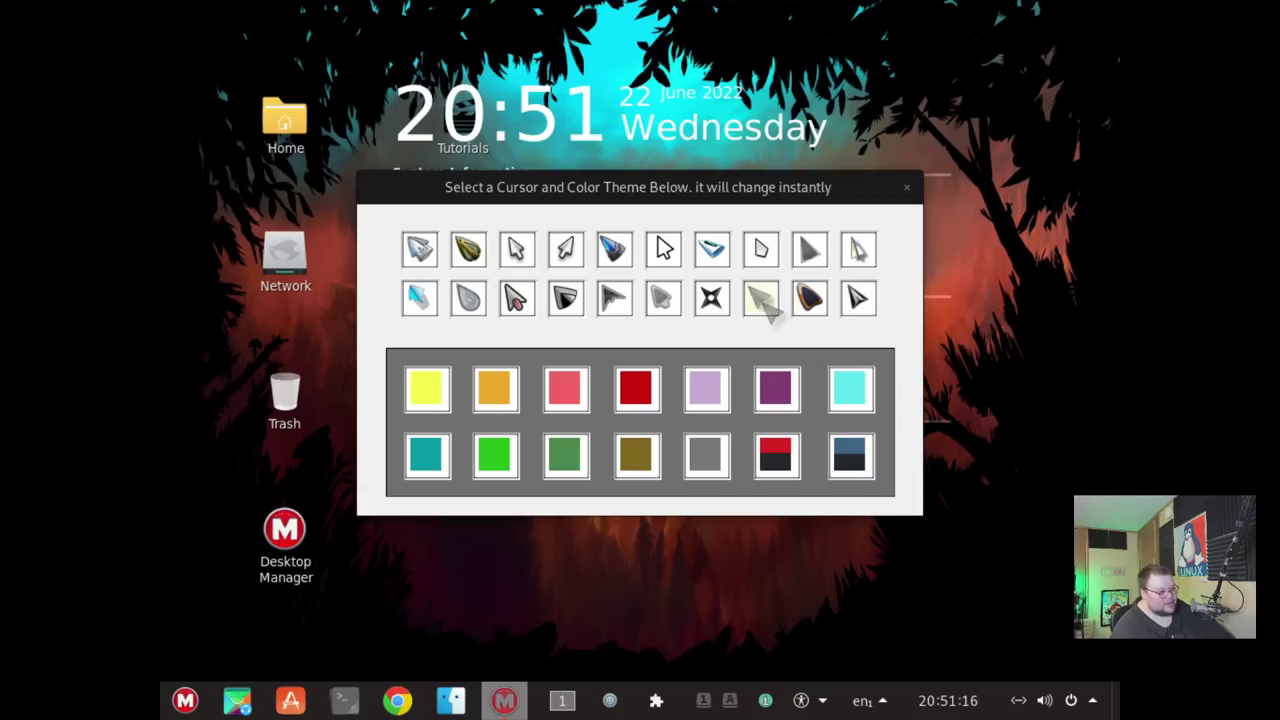
{"action": "left_click", "coordinate": [675, 308]}
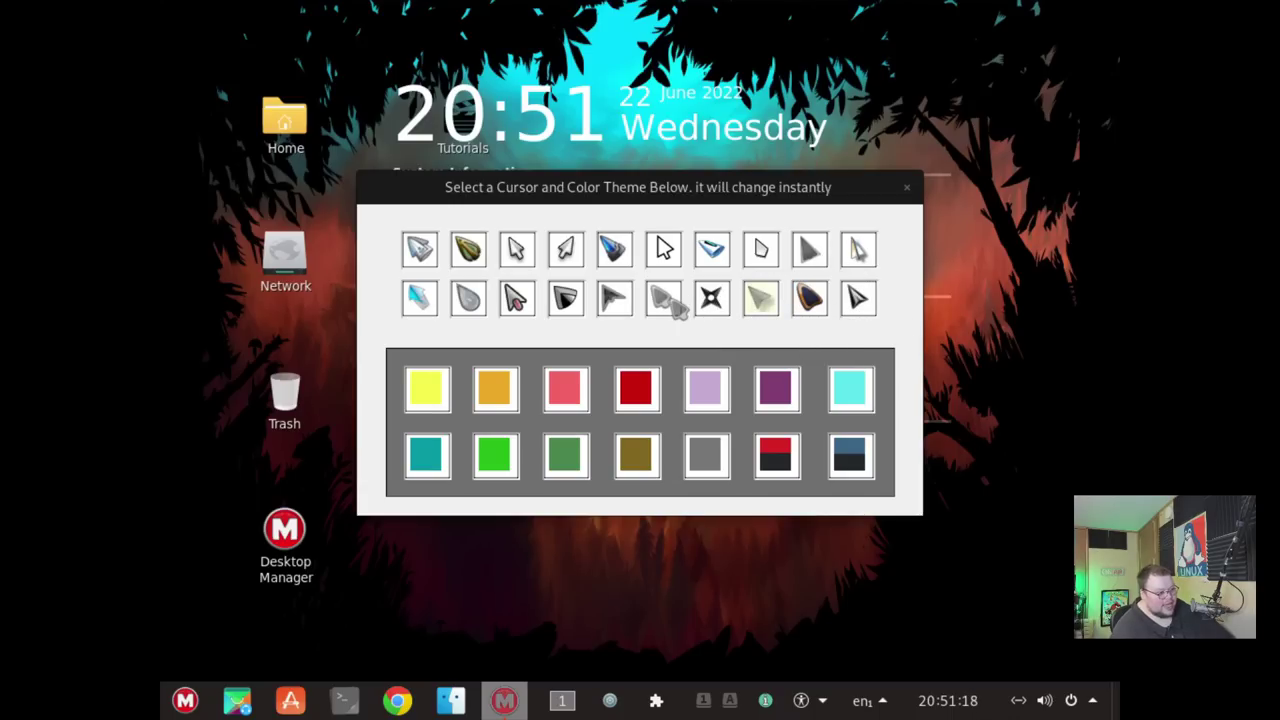
{"action": "left_click", "coordinate": [614, 305]}
{"action": "left_click", "coordinate": [567, 312]}
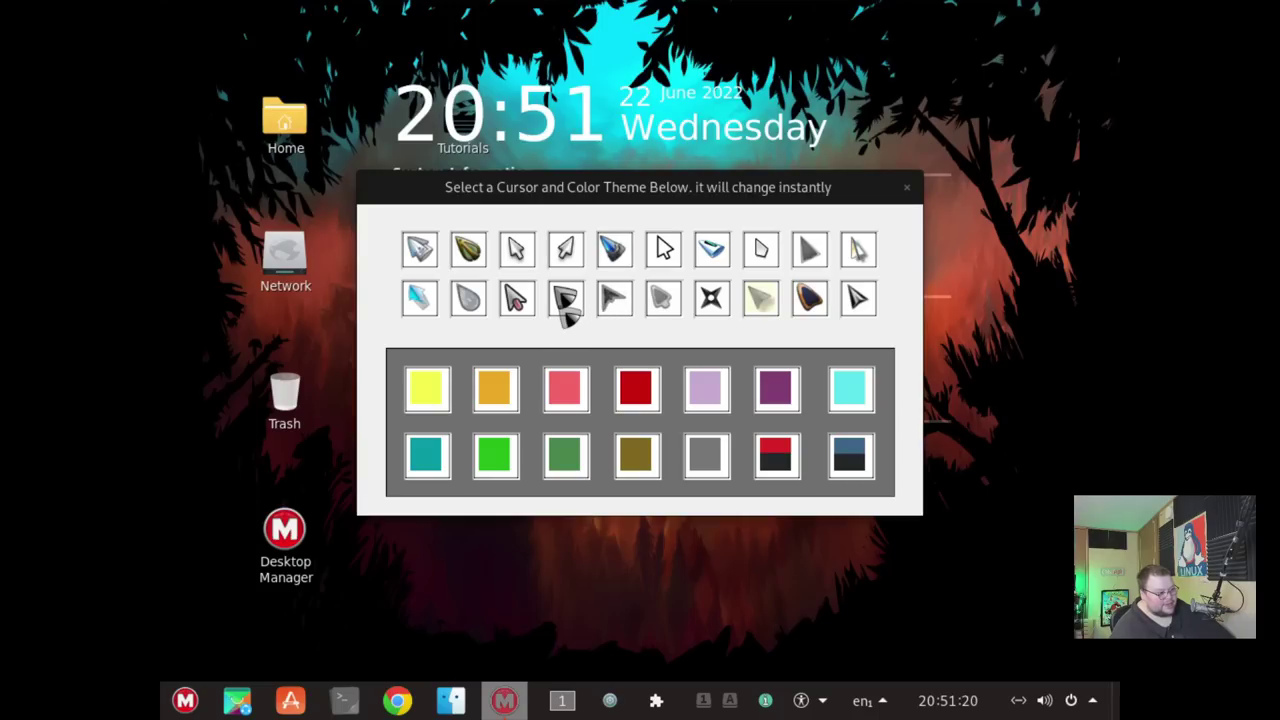
{"action": "left_click", "coordinate": [468, 305]}
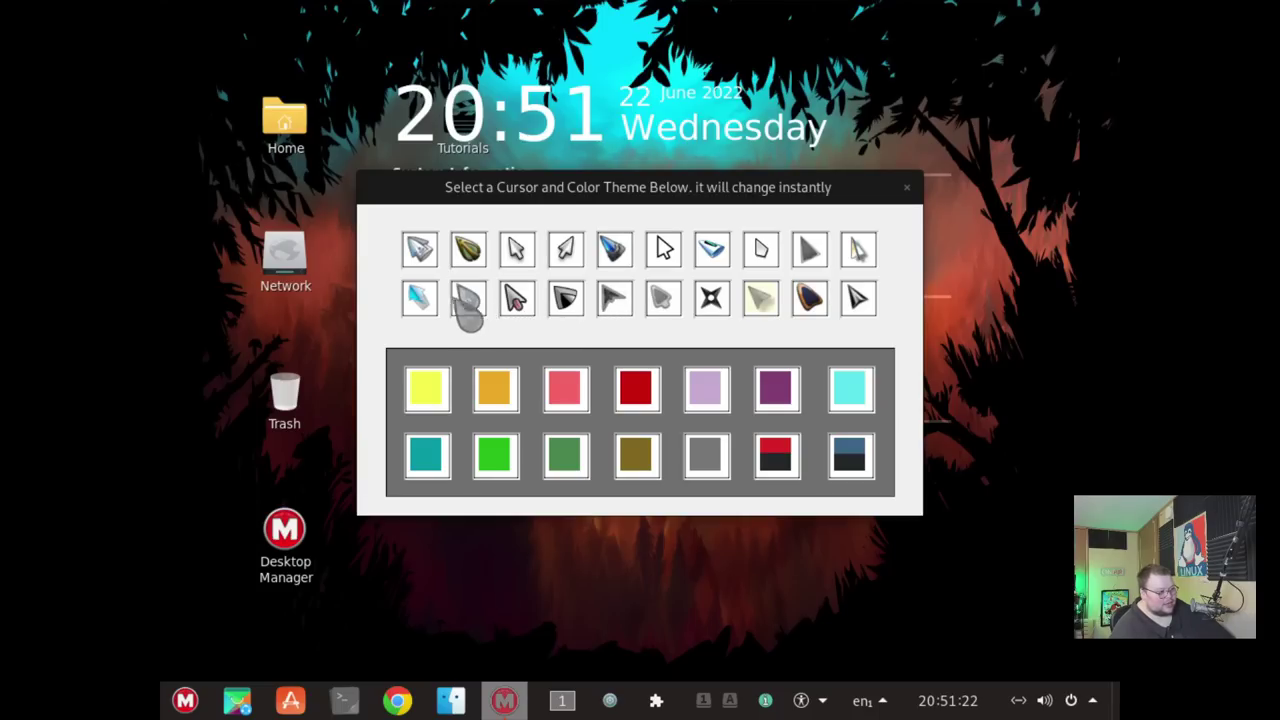
{"action": "left_click", "coordinate": [420, 298]}
{"action": "left_click", "coordinate": [420, 250]}
{"action": "left_click", "coordinate": [468, 250]}
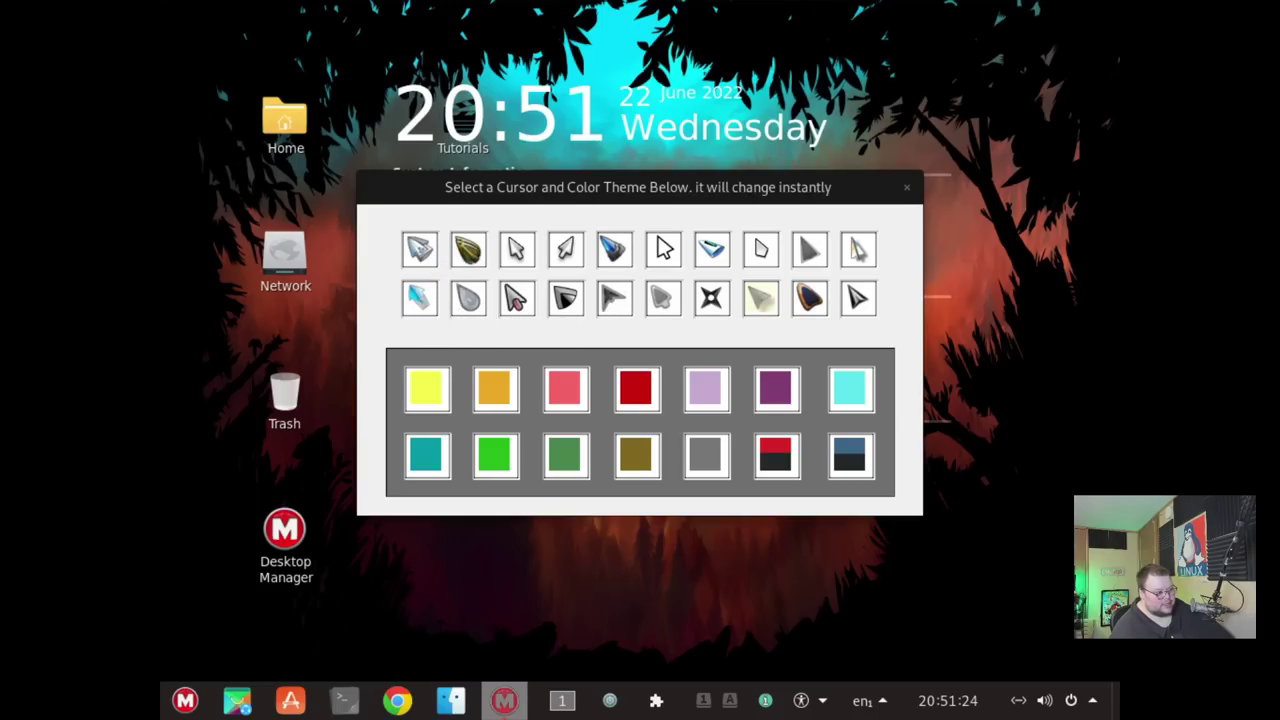
{"action": "left_click", "coordinate": [420, 250]}
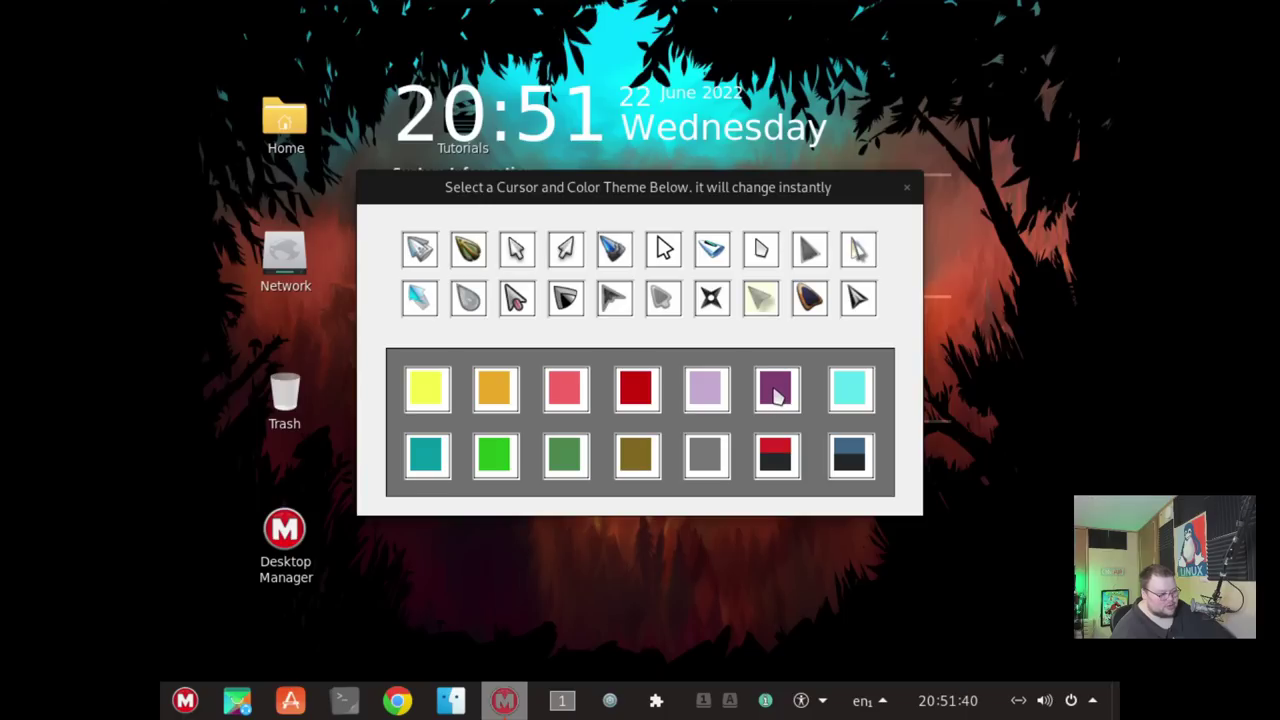
Try the purple colour theme, apply the red-and-black one, and close the chooser.
{"action": "left_click", "coordinate": [777, 395]}
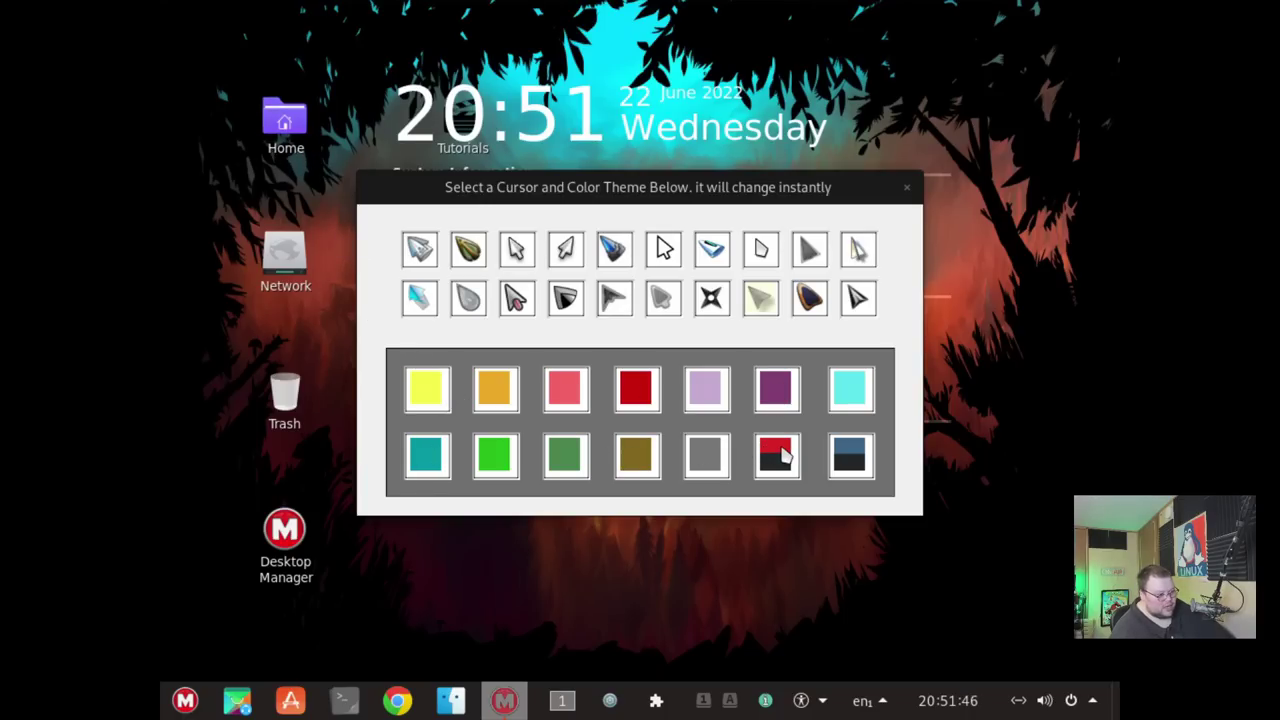
{"action": "left_click", "coordinate": [784, 456]}
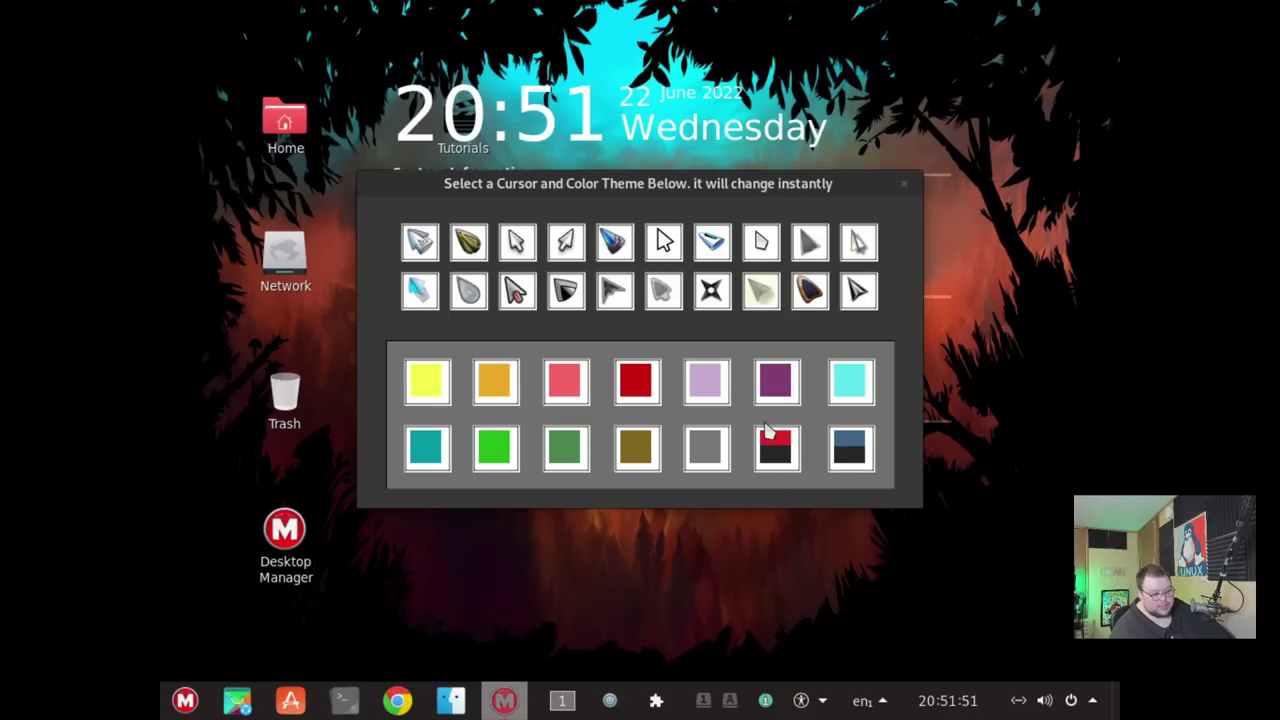
{"action": "left_click", "coordinate": [904, 183]}
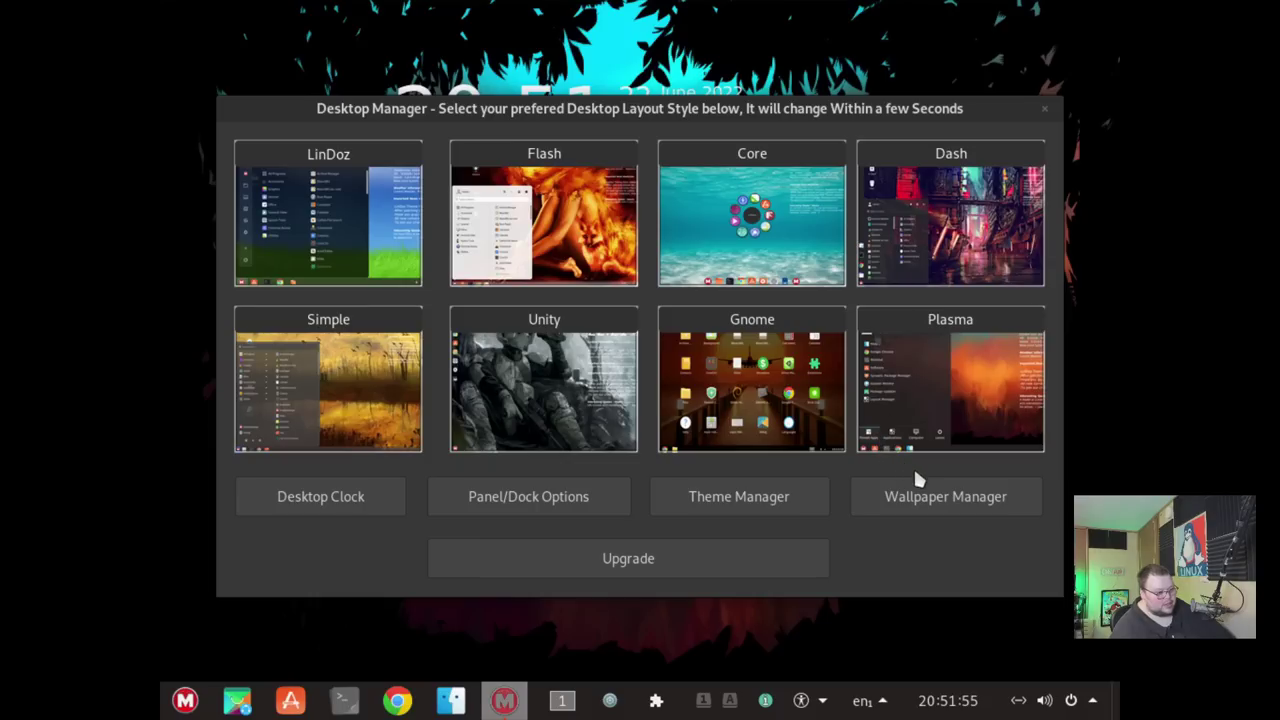
Review the wallpaper and desktop-icon on/off options, moving the wallpaper dialog aside, then close them.
{"action": "left_click", "coordinate": [926, 506]}
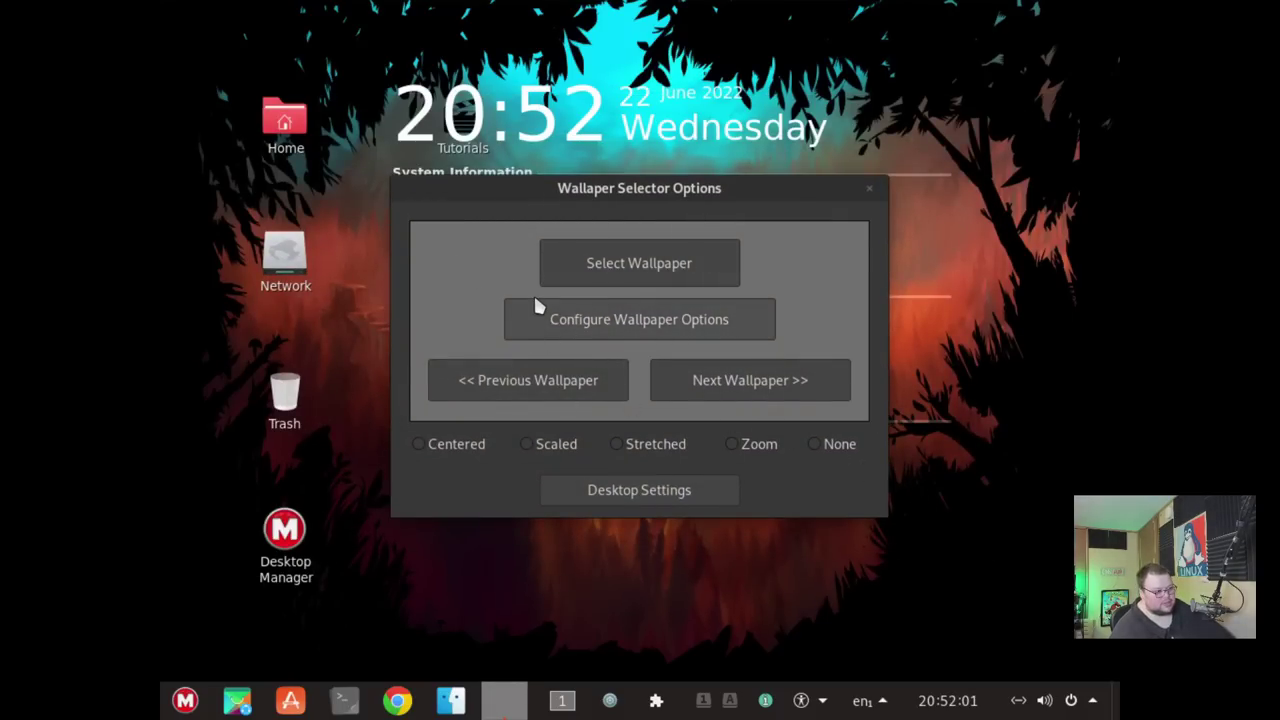
{"action": "left_click_drag", "start_coordinate": [628, 185], "coordinate": [741, 194]}
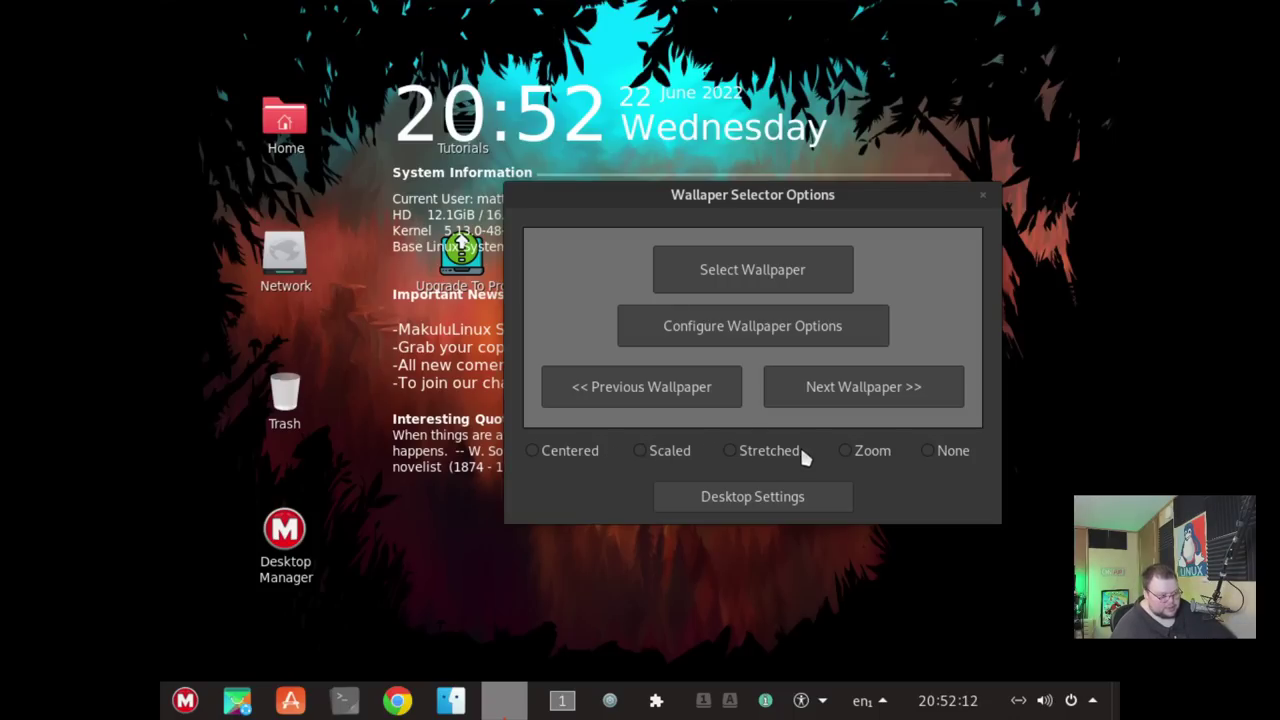
{"action": "left_click", "coordinate": [760, 496]}
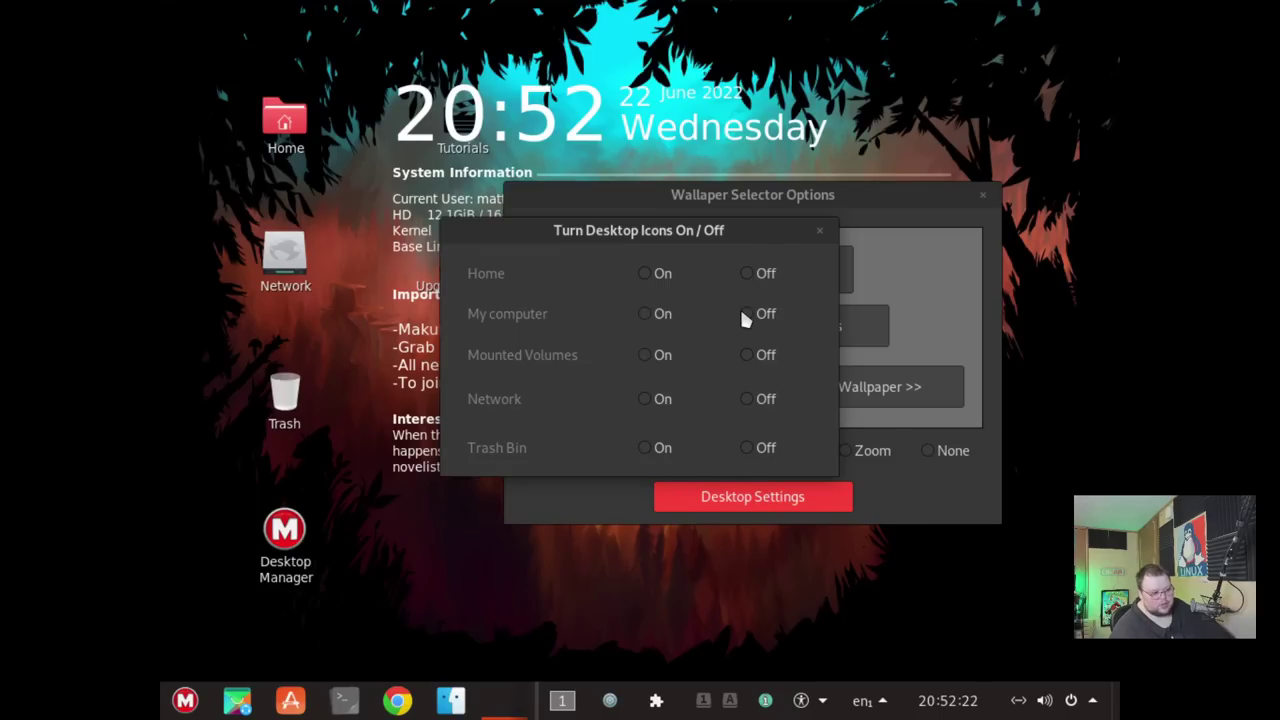
{"action": "left_click", "coordinate": [816, 234]}
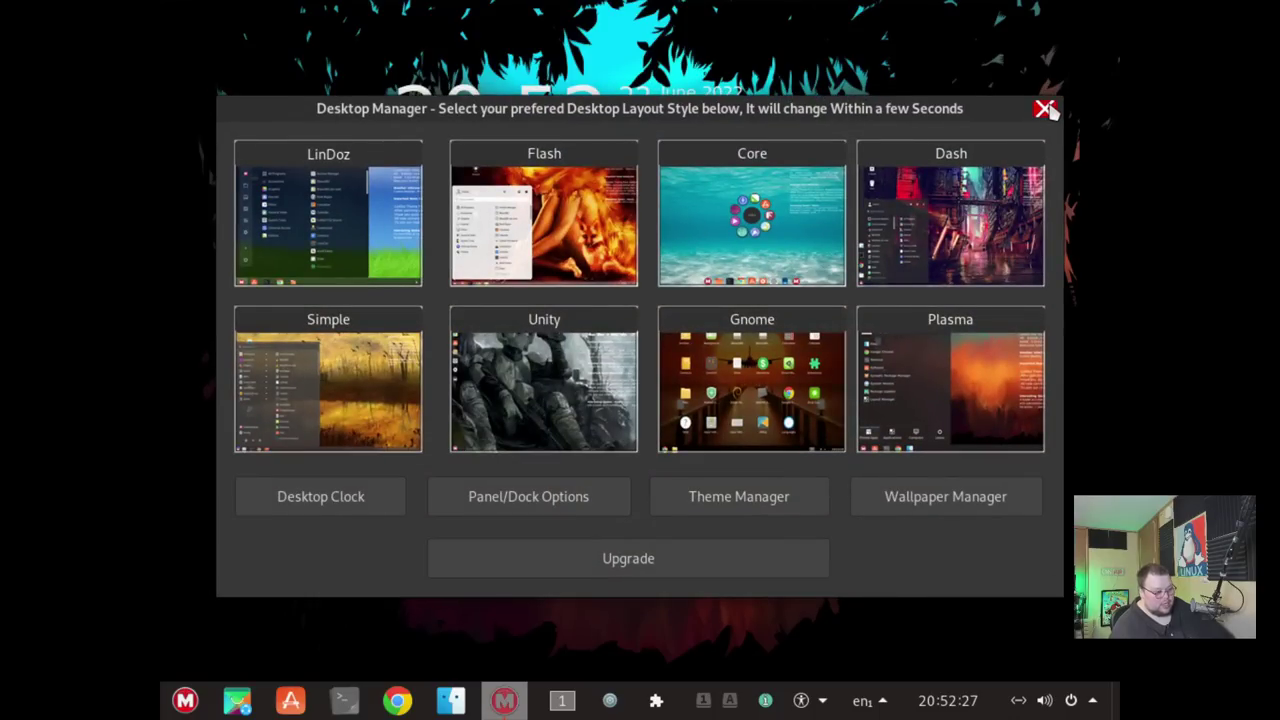
Close Desktop Manager, run xrandr -s 1920x1080 in a terminal, then close the terminal.
{"action": "left_click", "coordinate": [1046, 110]}
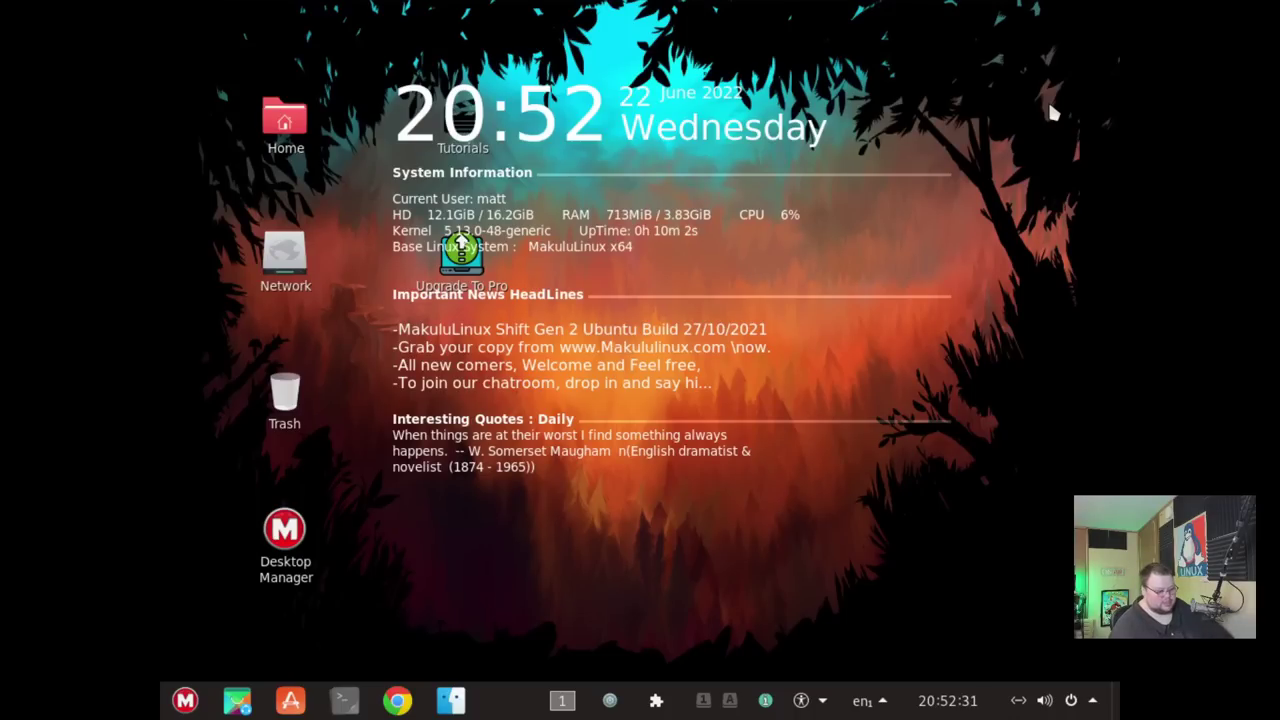
{"action": "left_click", "coordinate": [344, 700]}
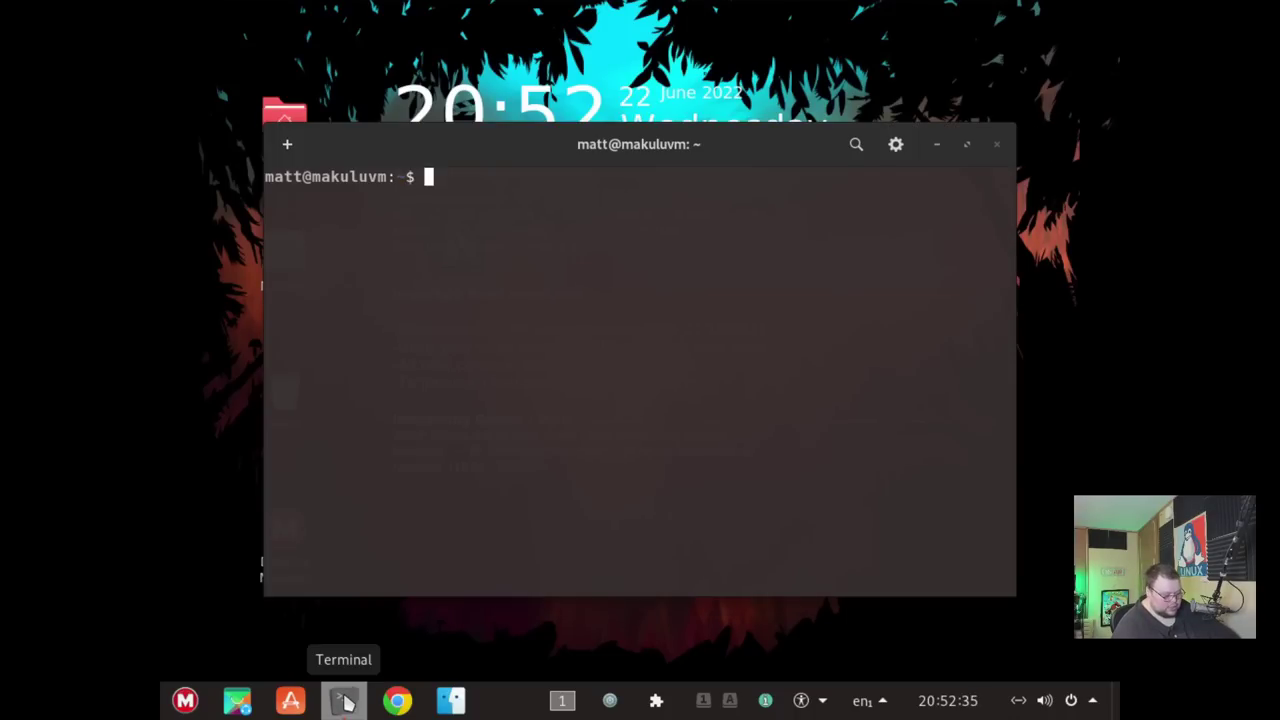
{"action": "type", "text": "xrandr -s 1920x1080"}
{"action": "key", "text": "Return"}
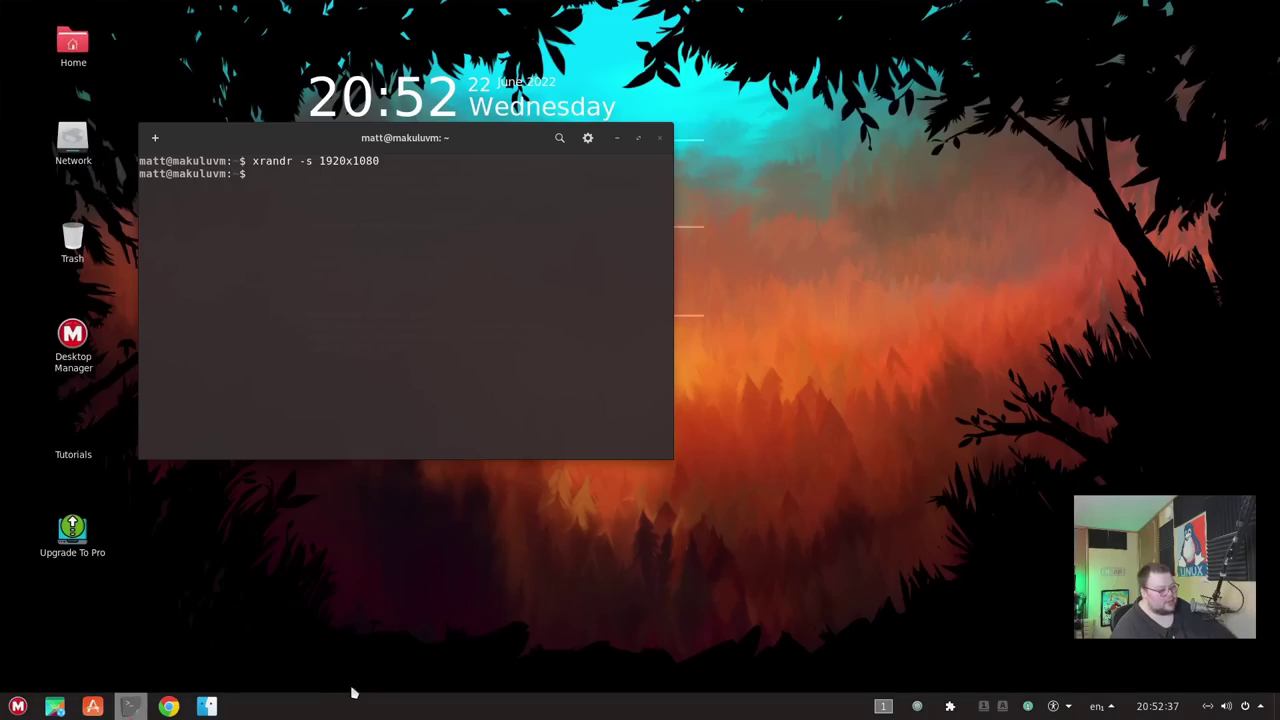
{"action": "left_click", "coordinate": [659, 137]}
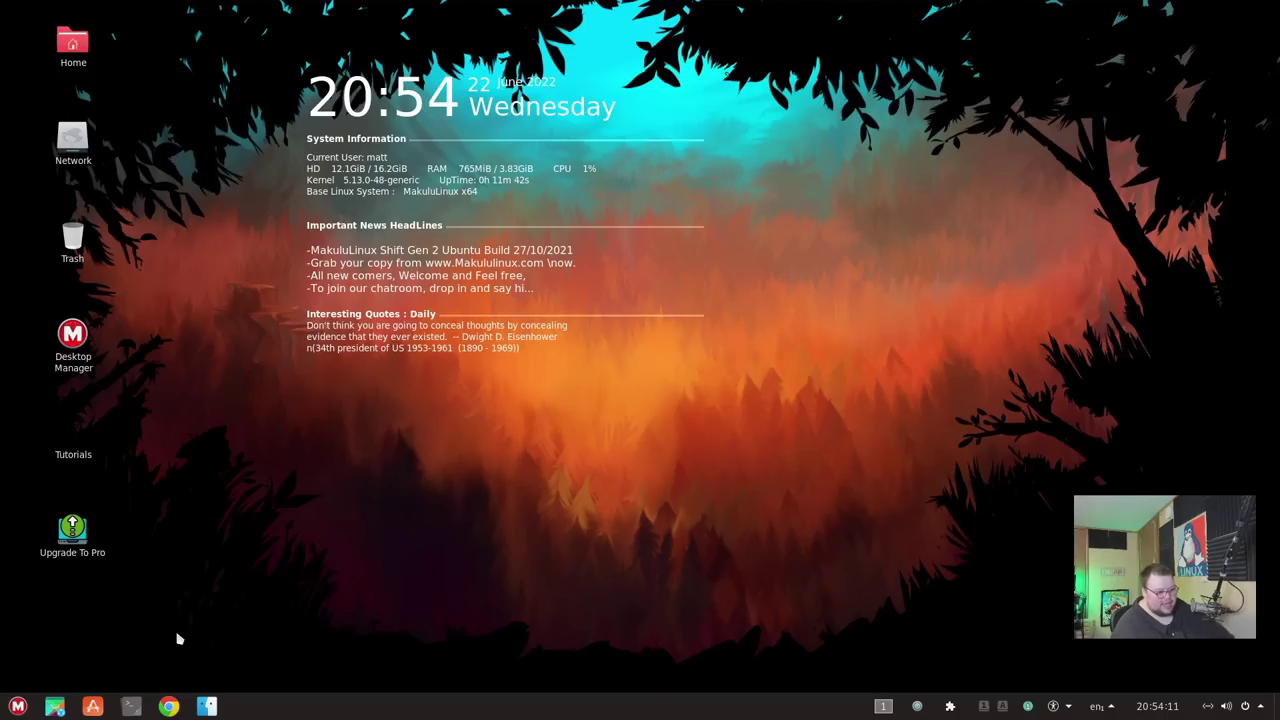
Launch Files from Applications > Accessories in the Makulu menu, showing the Home folder.
{"action": "left_click", "coordinate": [18, 707]}
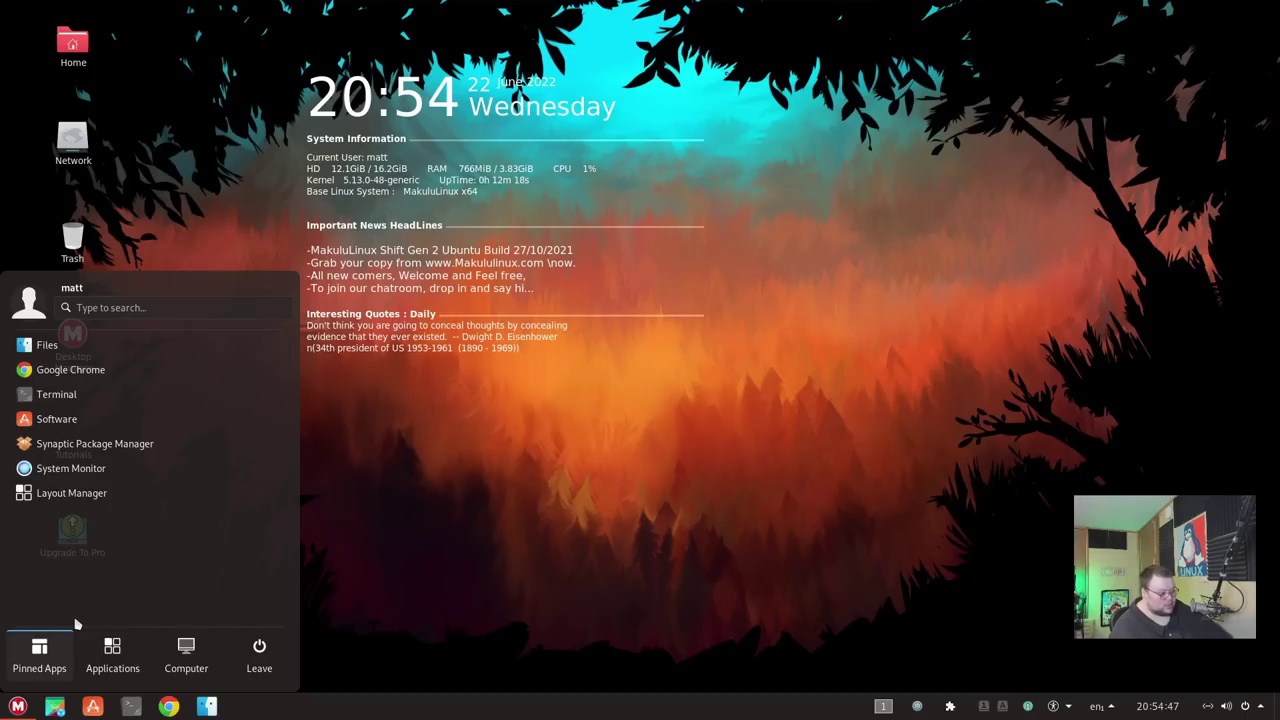
{"action": "left_click", "coordinate": [112, 655]}
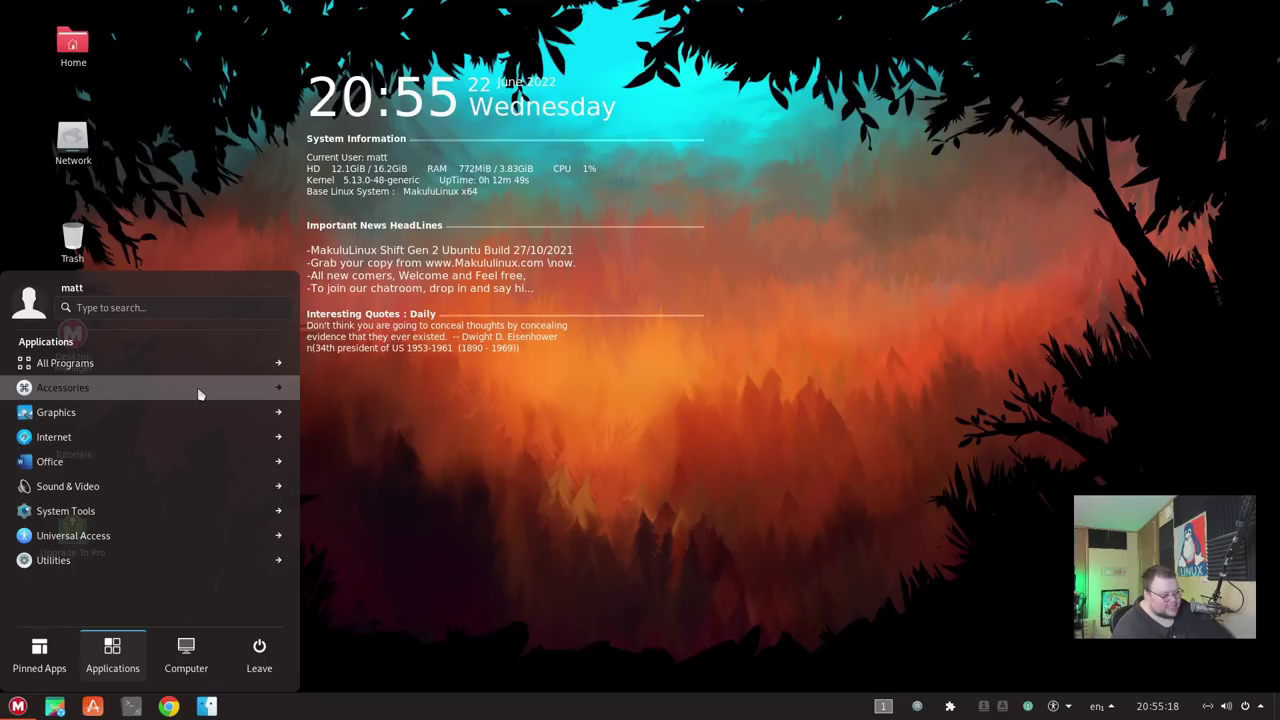
{"action": "left_click", "coordinate": [138, 394]}
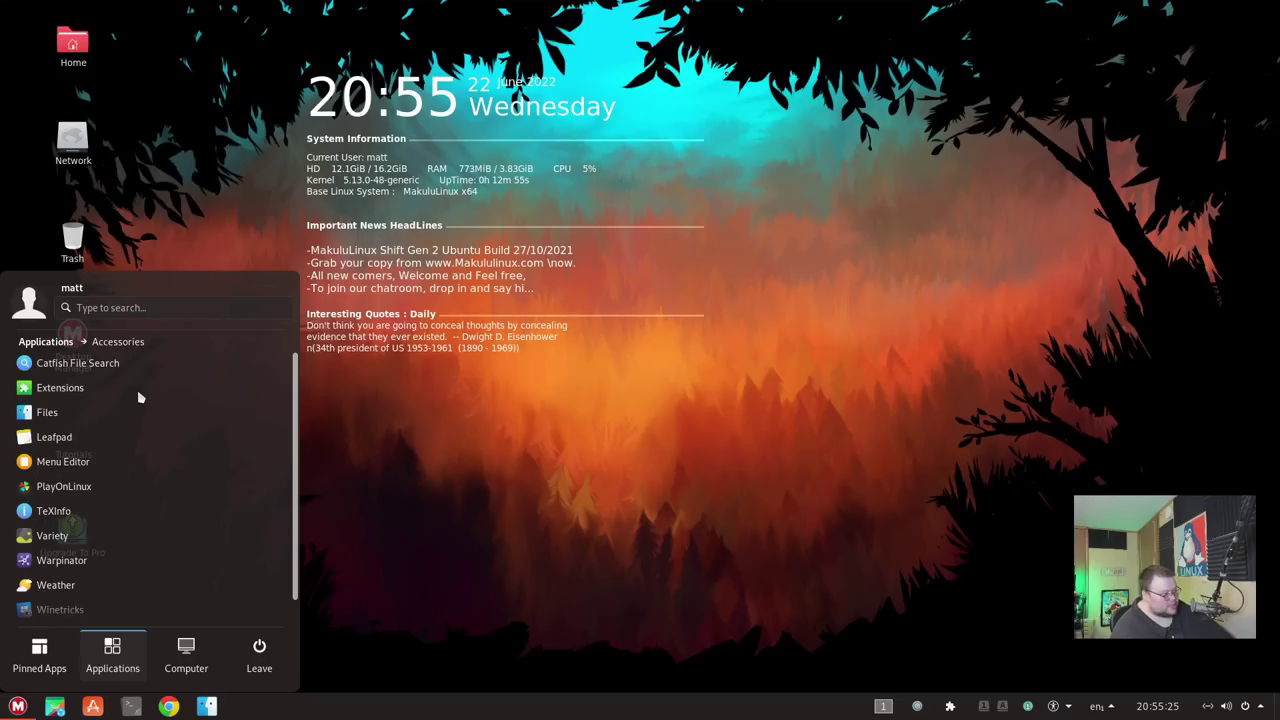
{"action": "left_click", "coordinate": [95, 420]}
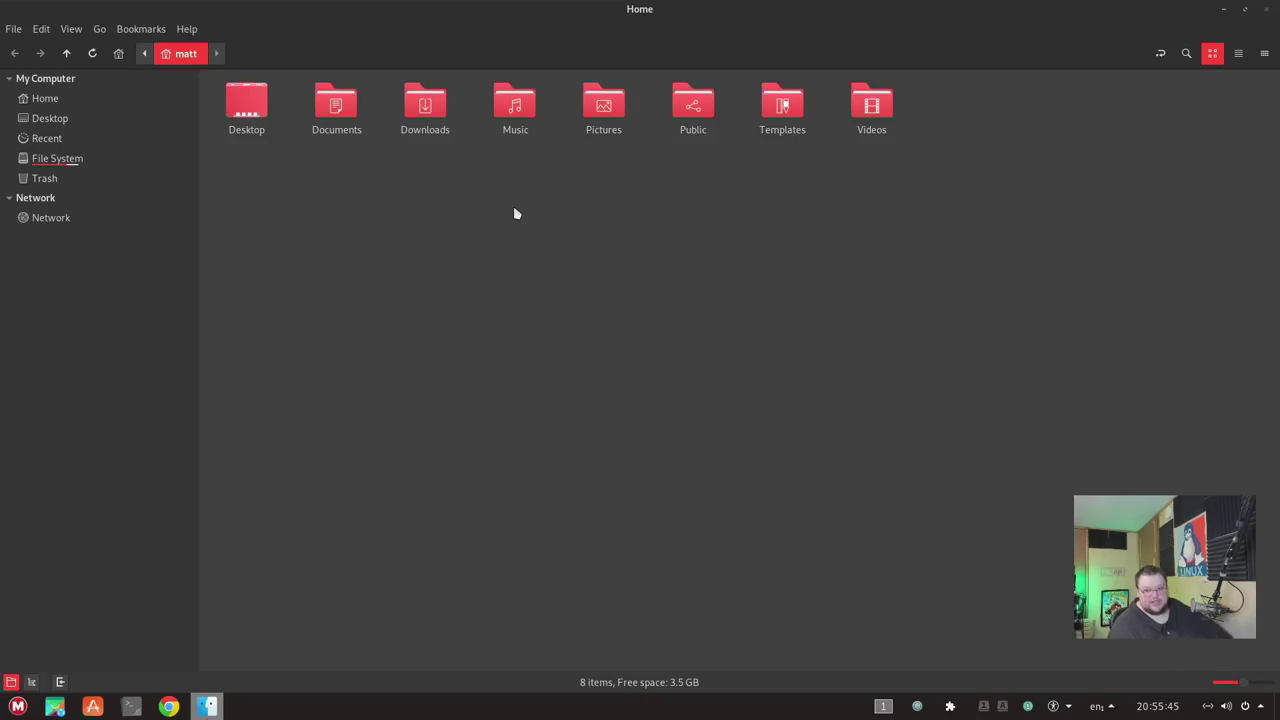
Restore the Home window, try a menu search for 'files' and dismiss it, then close Files.
{"action": "double_click", "coordinate": [705, 67]}
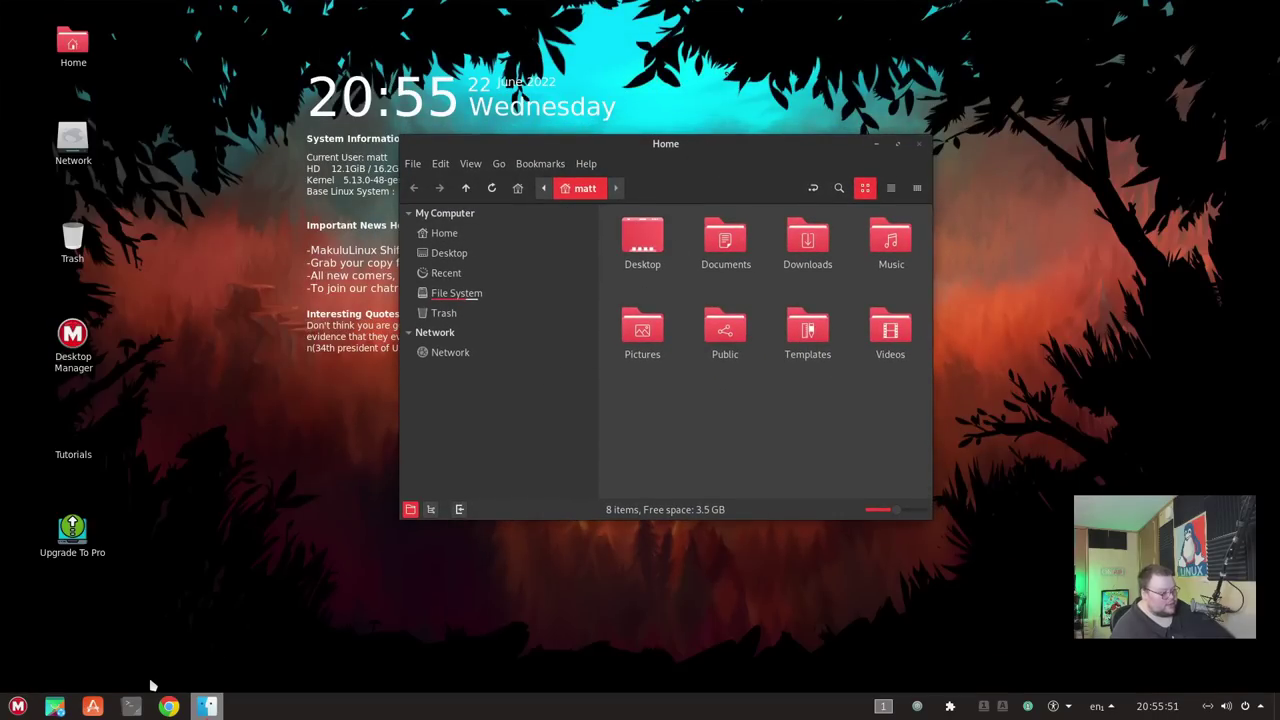
{"action": "left_click", "coordinate": [18, 707]}
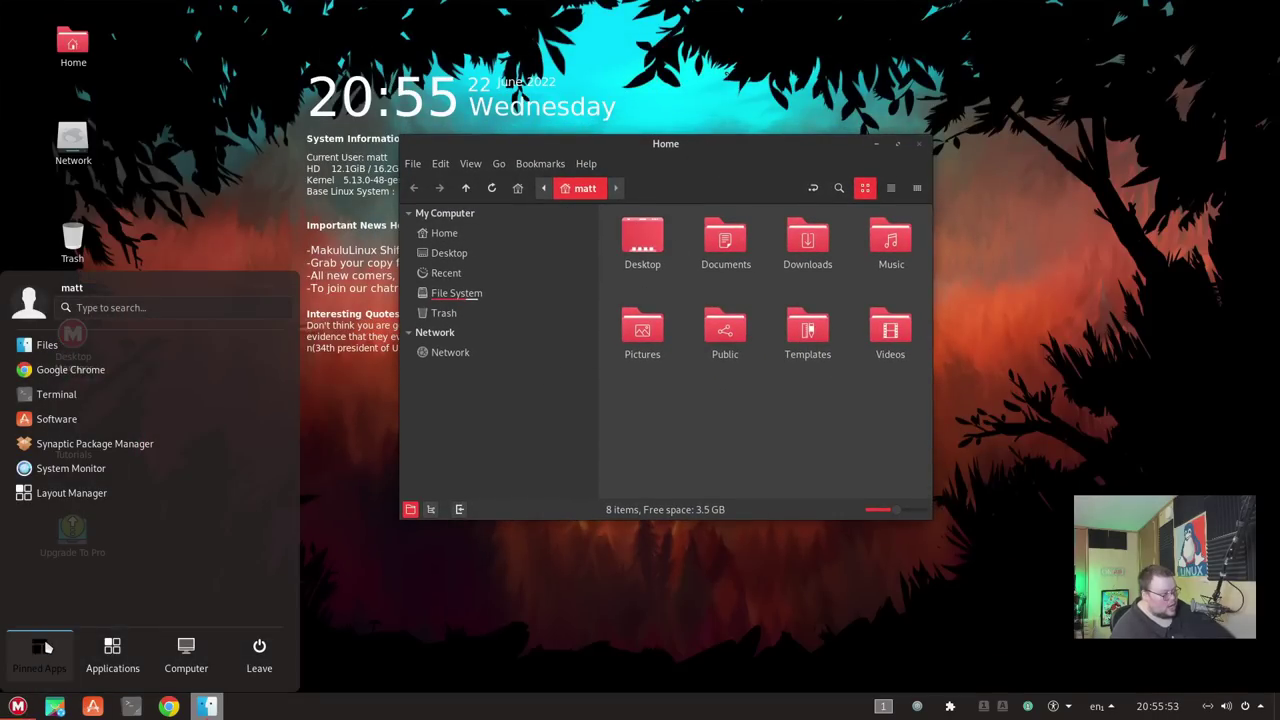
{"action": "left_click", "coordinate": [182, 660]}
{"action": "left_click", "coordinate": [150, 307]}
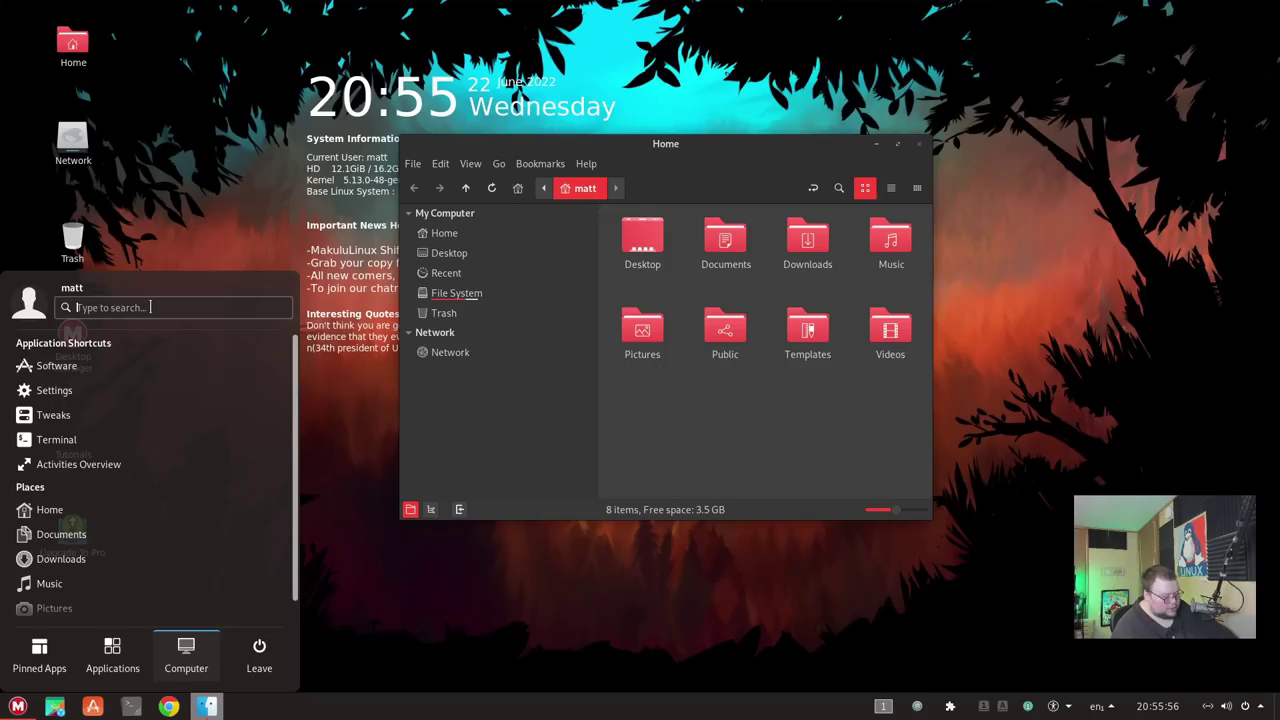
{"action": "type", "text": "files"}
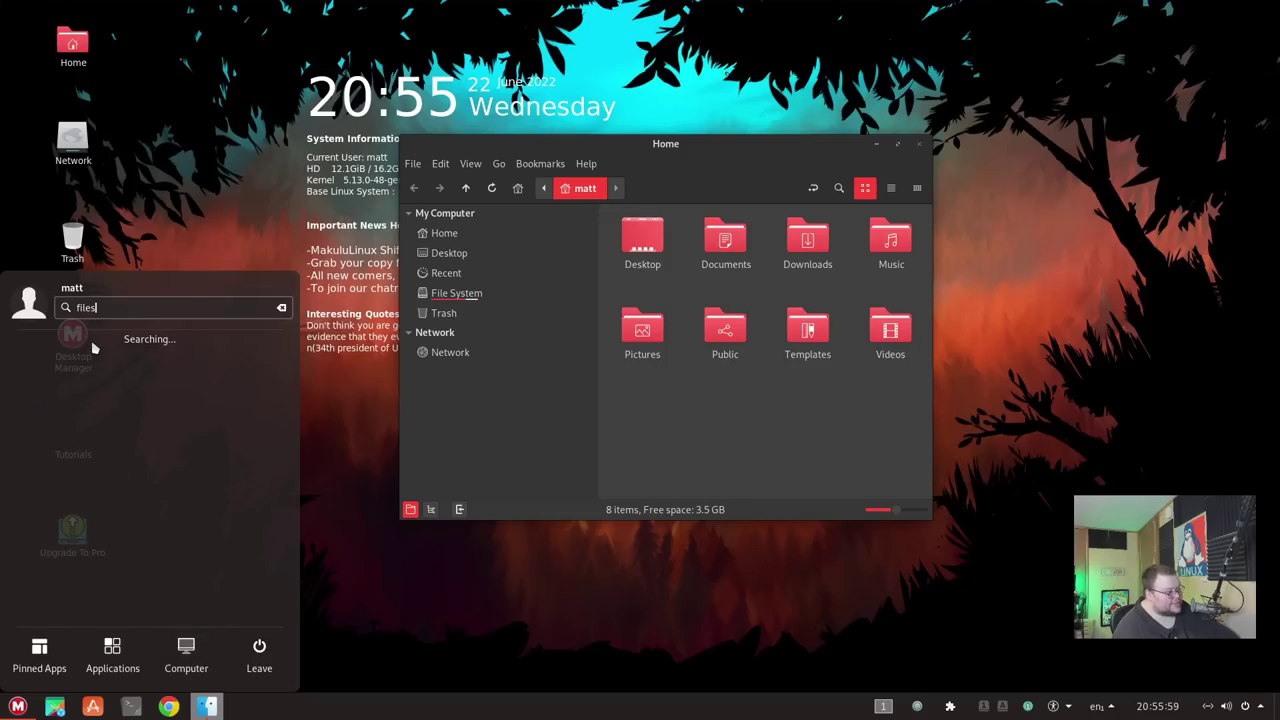
{"action": "key", "text": "Escape"}
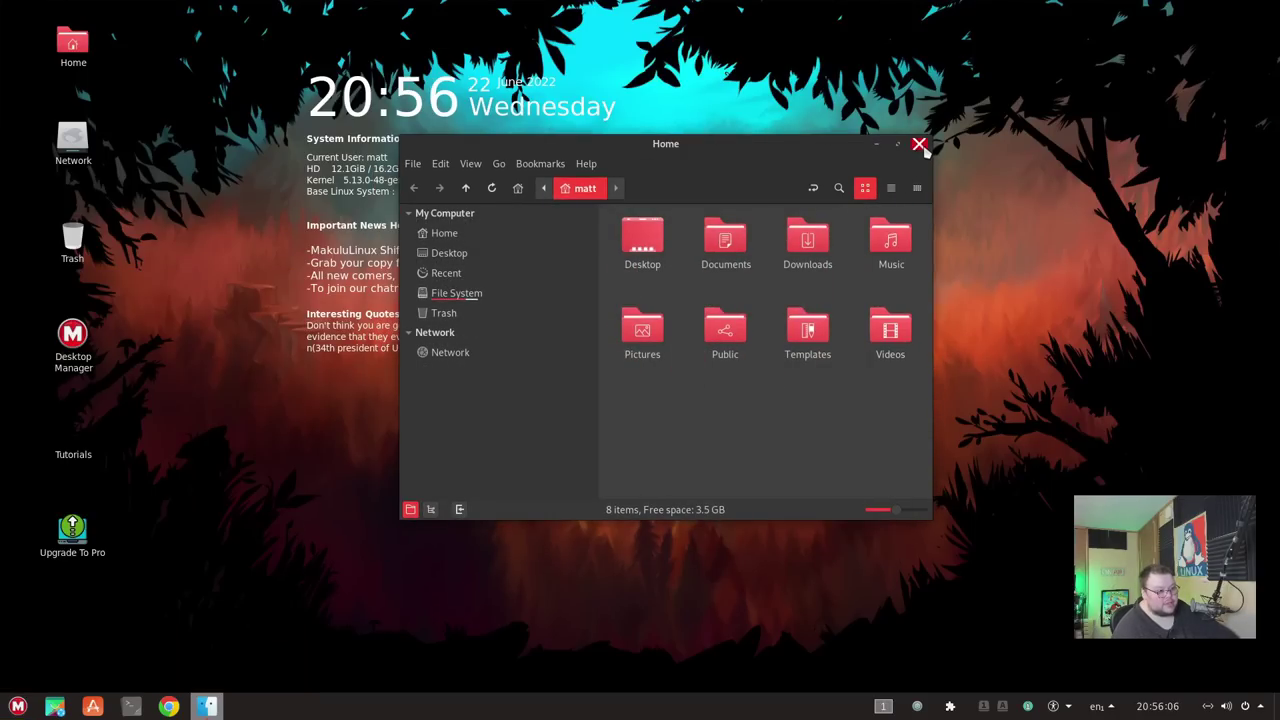
{"action": "left_click", "coordinate": [919, 145]}
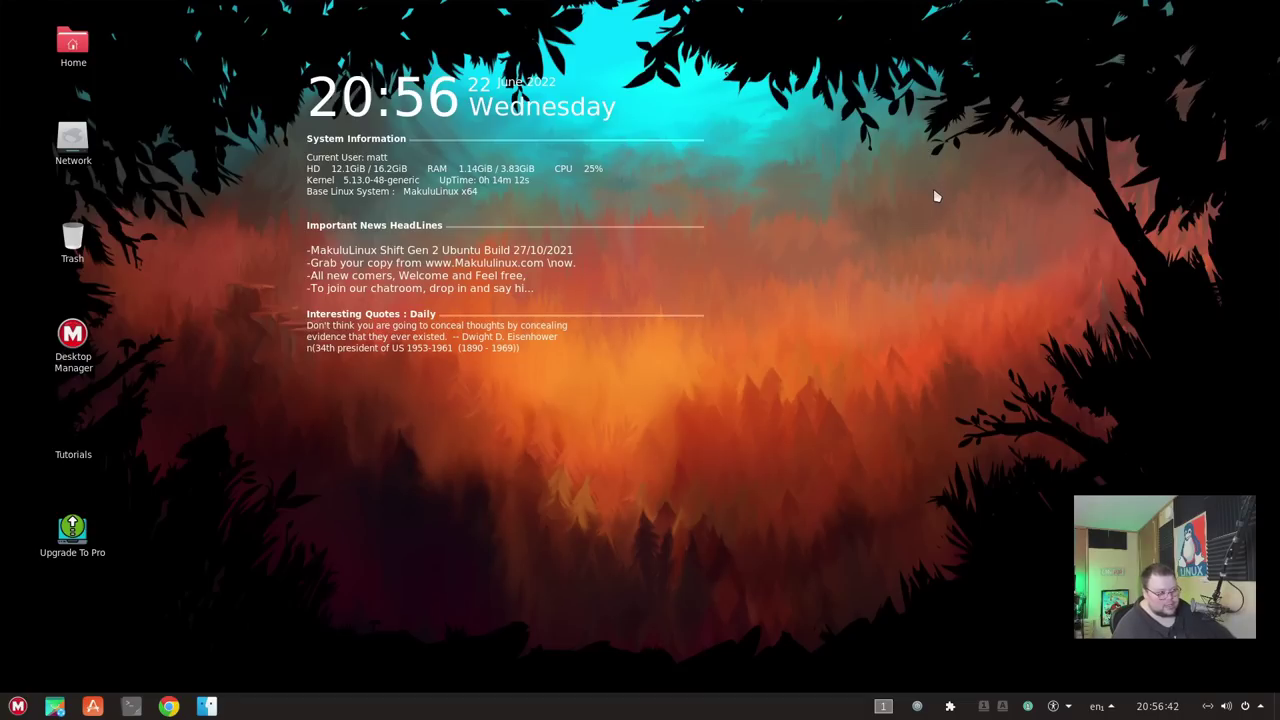
Launch Weather from Applications > Accessories, showing today's 79 °F clear sky.
{"action": "left_click", "coordinate": [17, 707]}
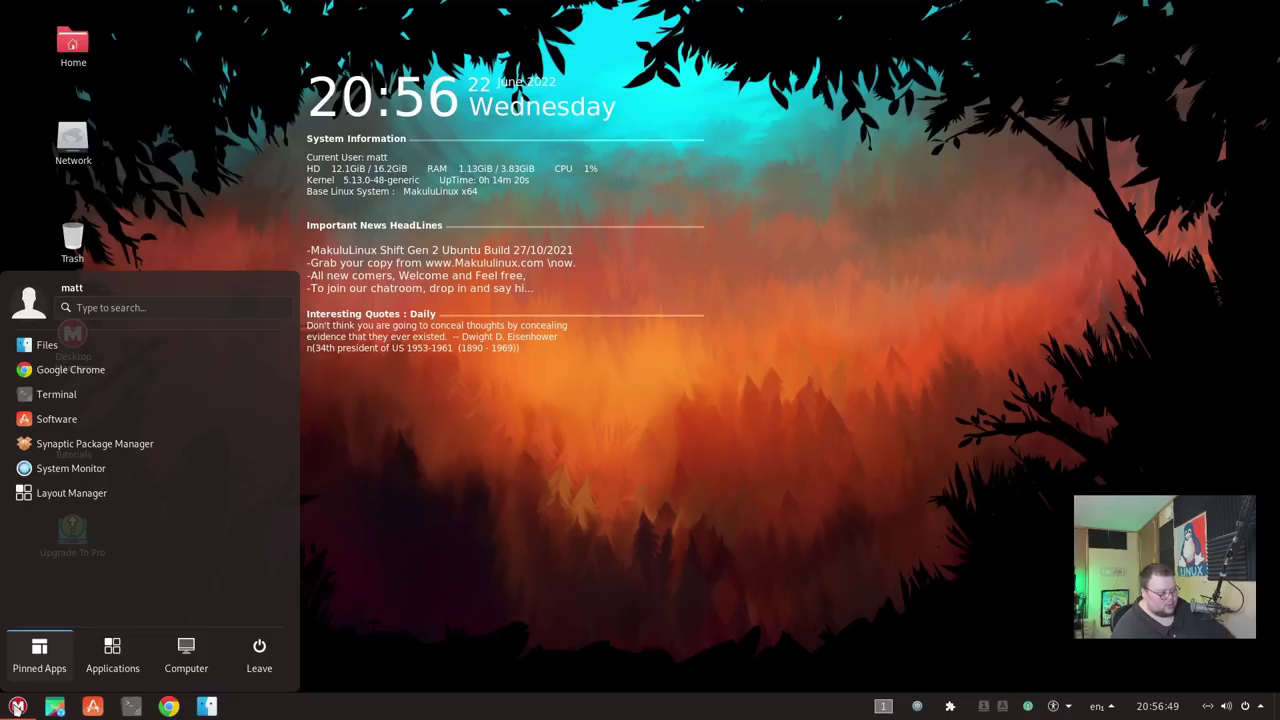
{"action": "left_click", "coordinate": [110, 662]}
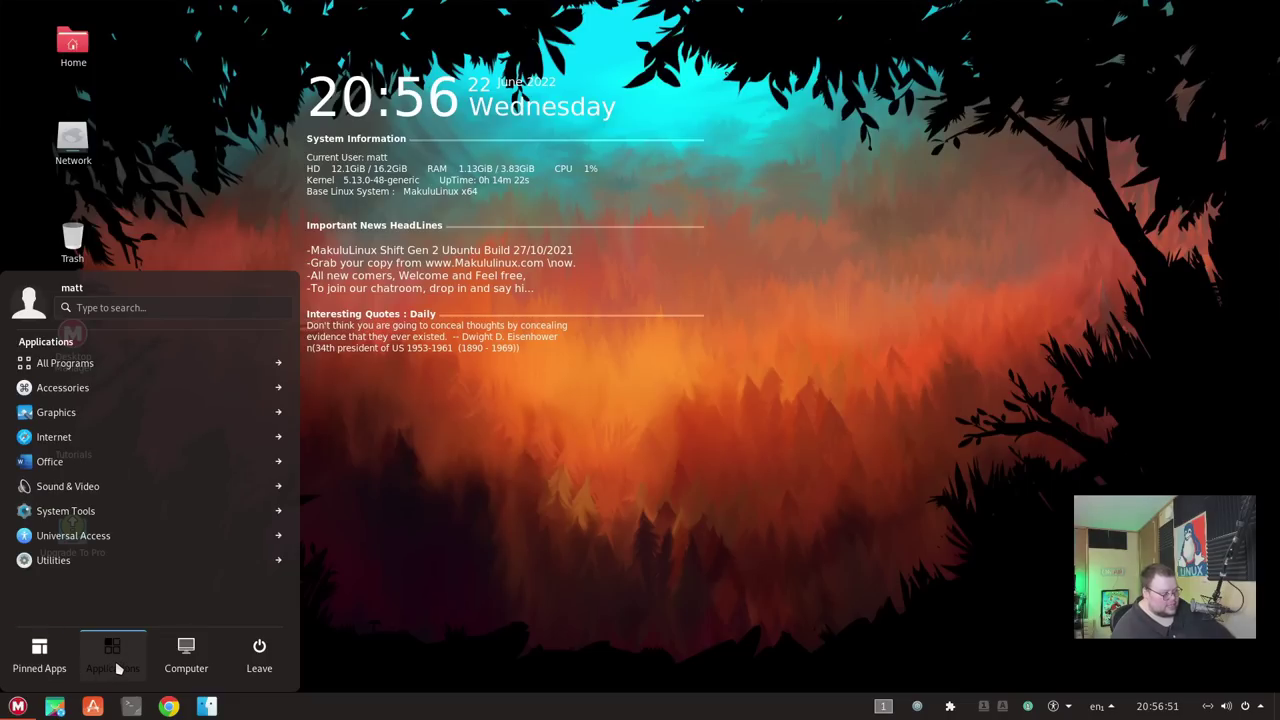
{"action": "left_click", "coordinate": [140, 387]}
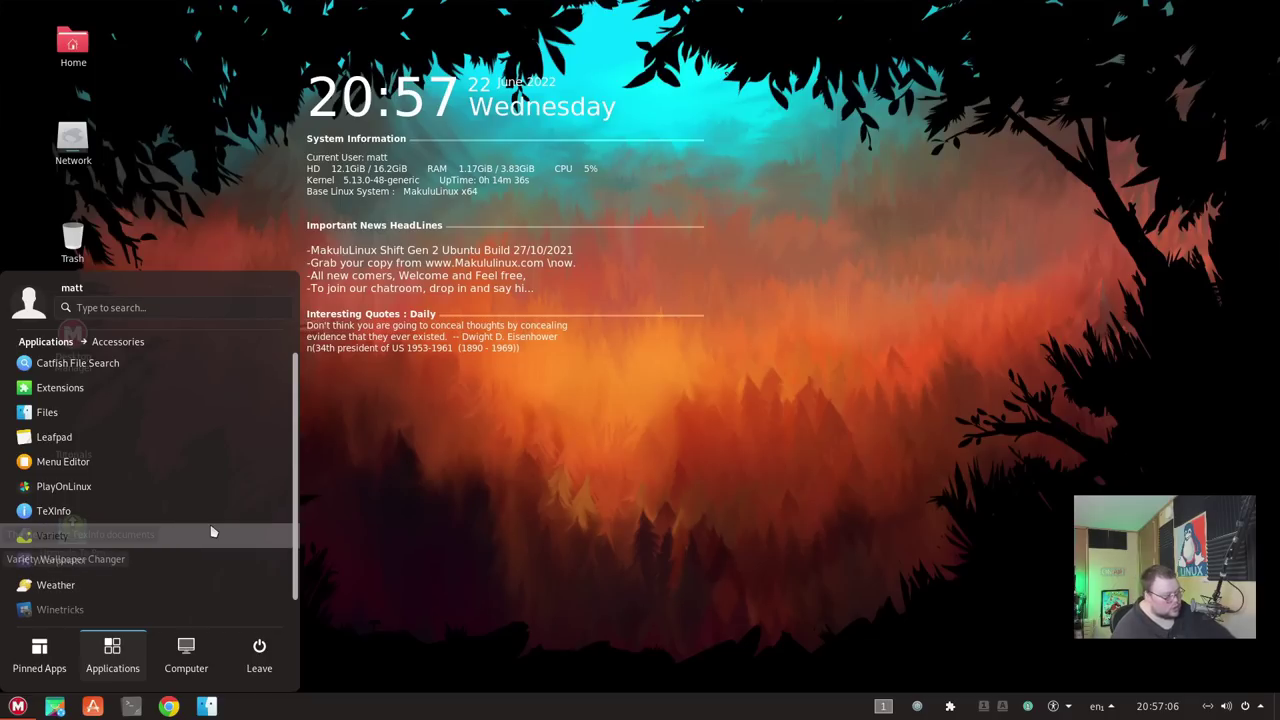
{"action": "left_click", "coordinate": [169, 587]}
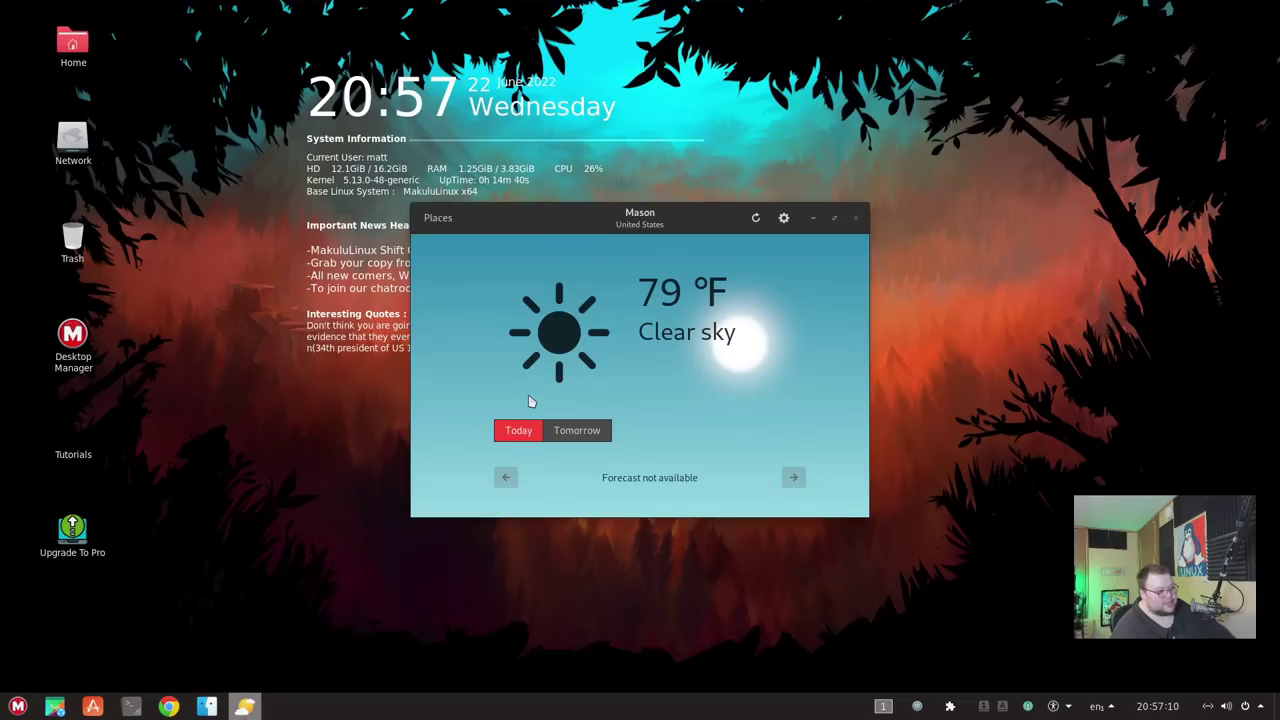
Close Weather and reopen the application menu at its list of categories.
{"action": "left_click", "coordinate": [855, 217]}
{"action": "key", "text": "super"}
{"action": "scroll", "coordinate": [133, 500], "scroll_direction": "down", "scroll_amount": 1}
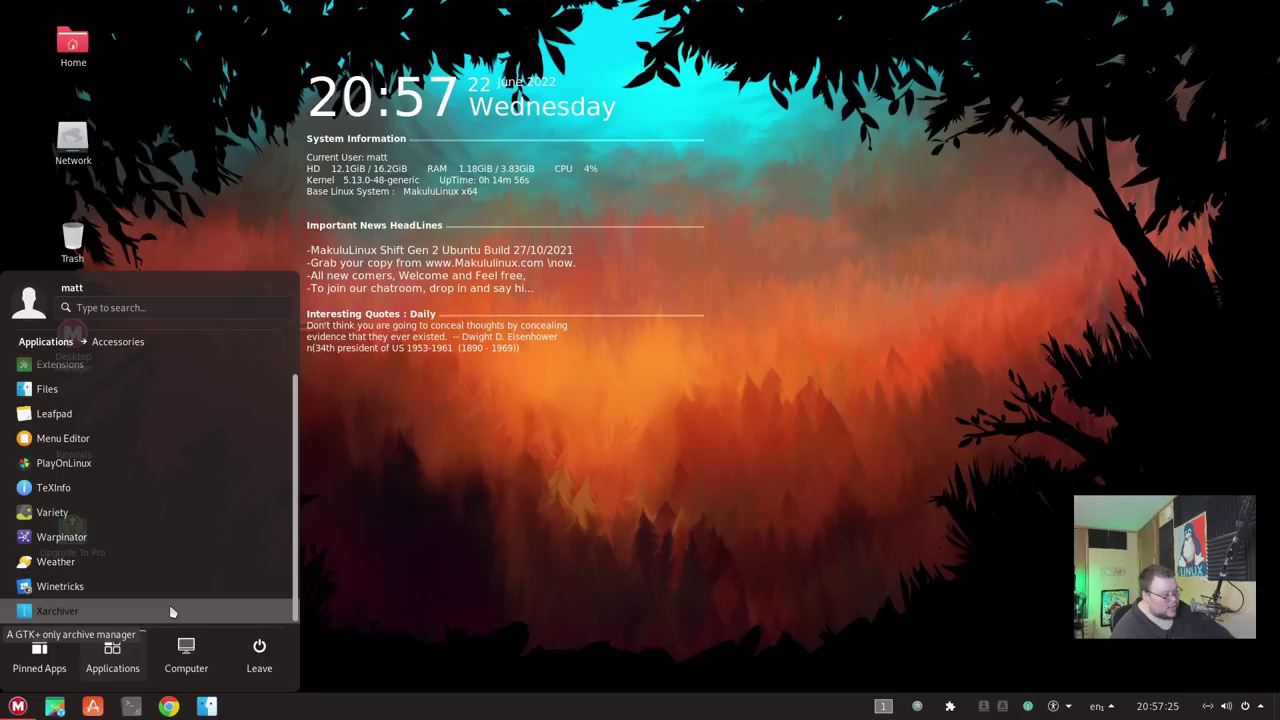
{"action": "left_click", "coordinate": [120, 637]}
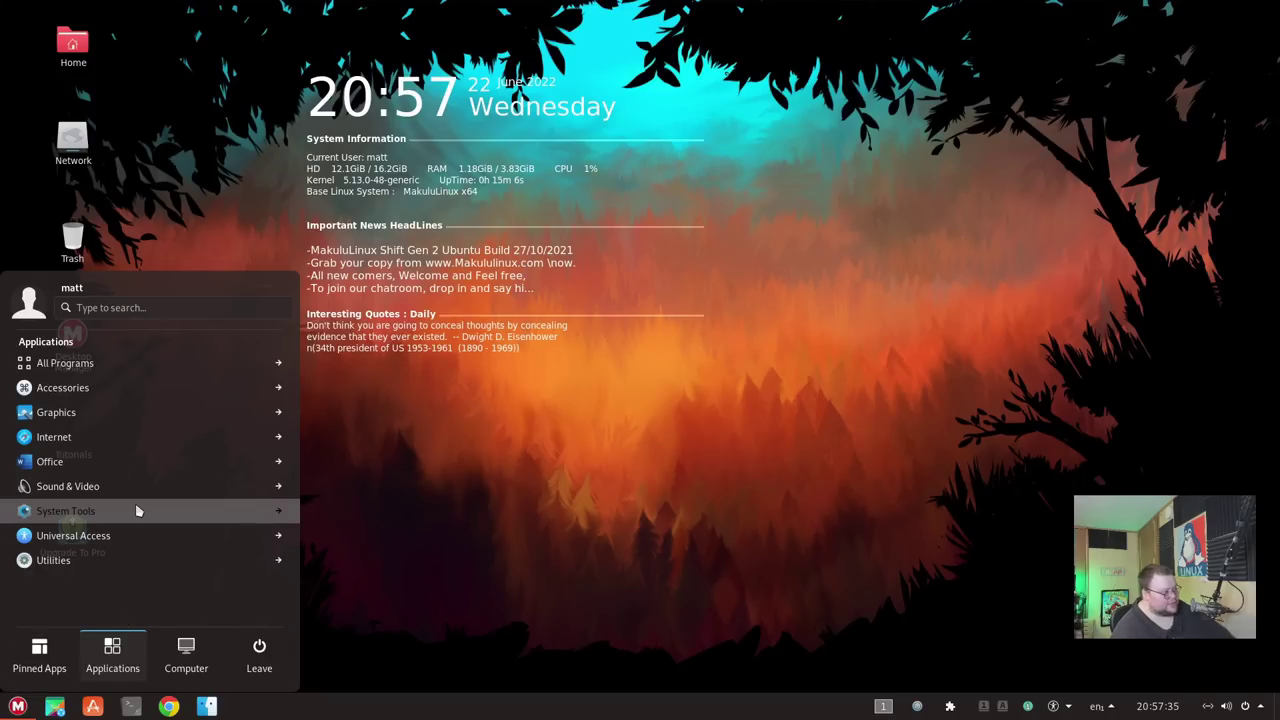
Browse the Graphics, Internet and Office categories, returning to the category list each time.
{"action": "left_click", "coordinate": [146, 414]}
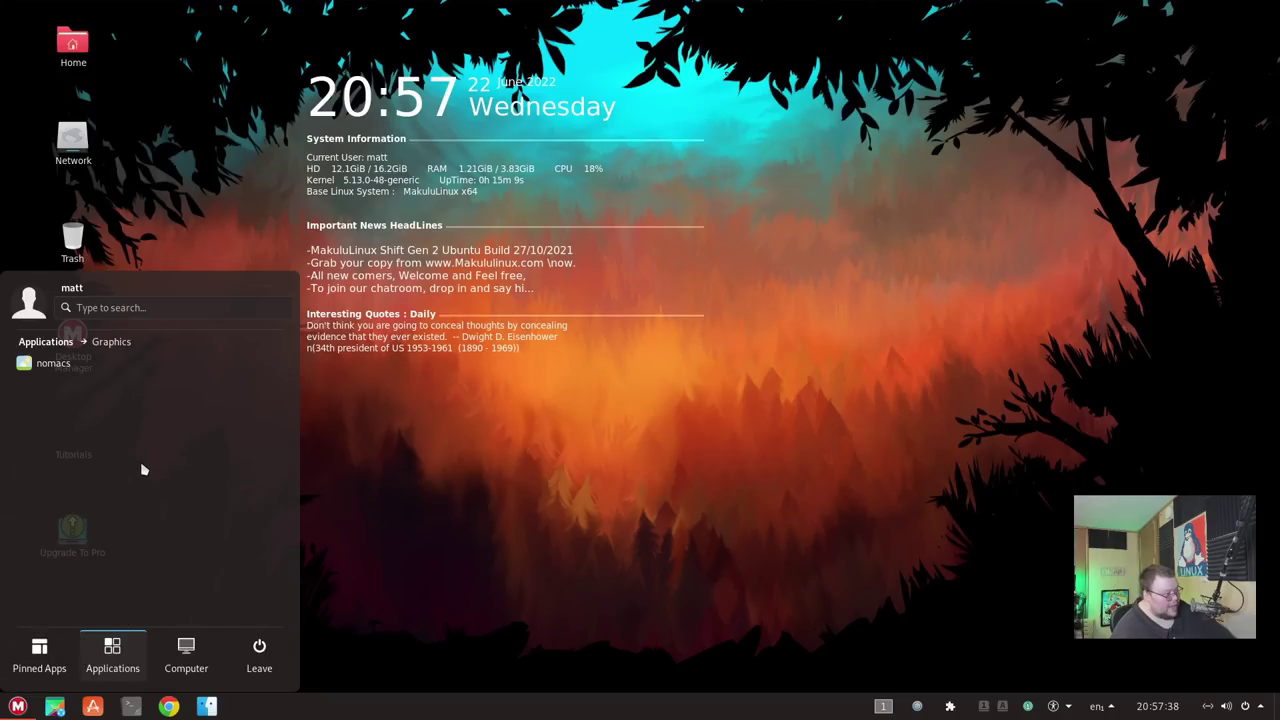
{"action": "left_click", "coordinate": [118, 666]}
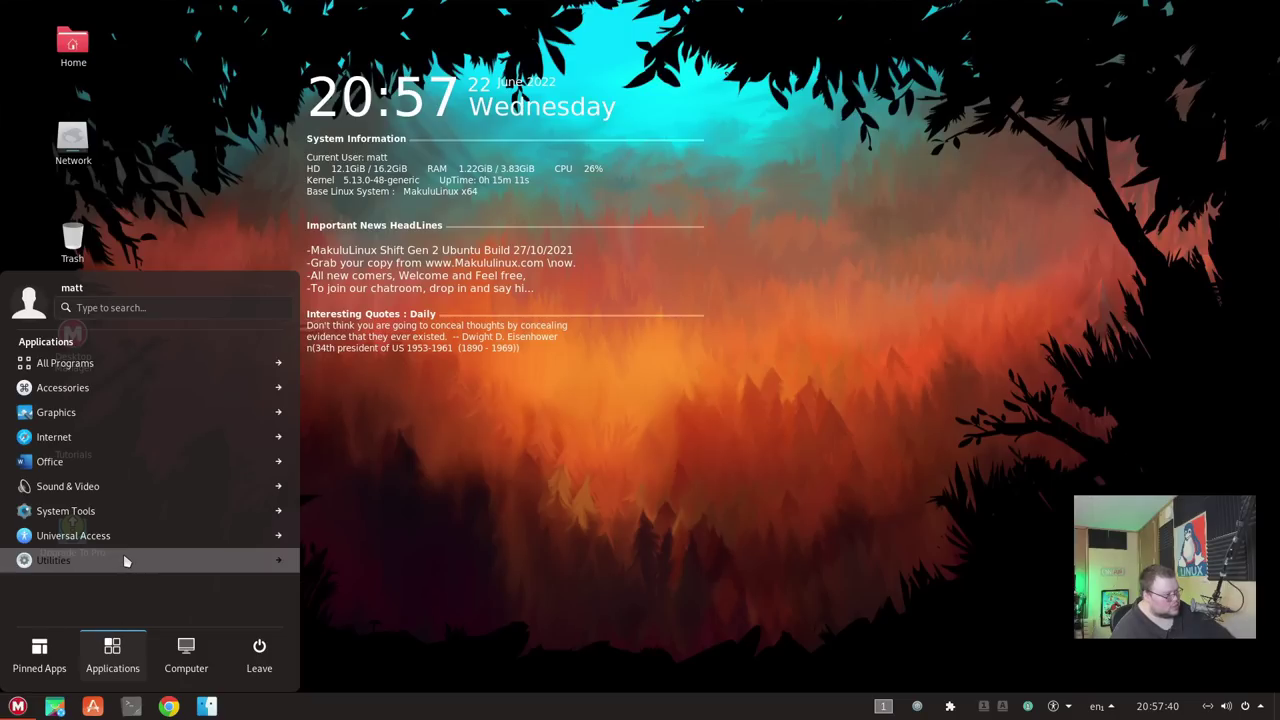
{"action": "left_click", "coordinate": [130, 446]}
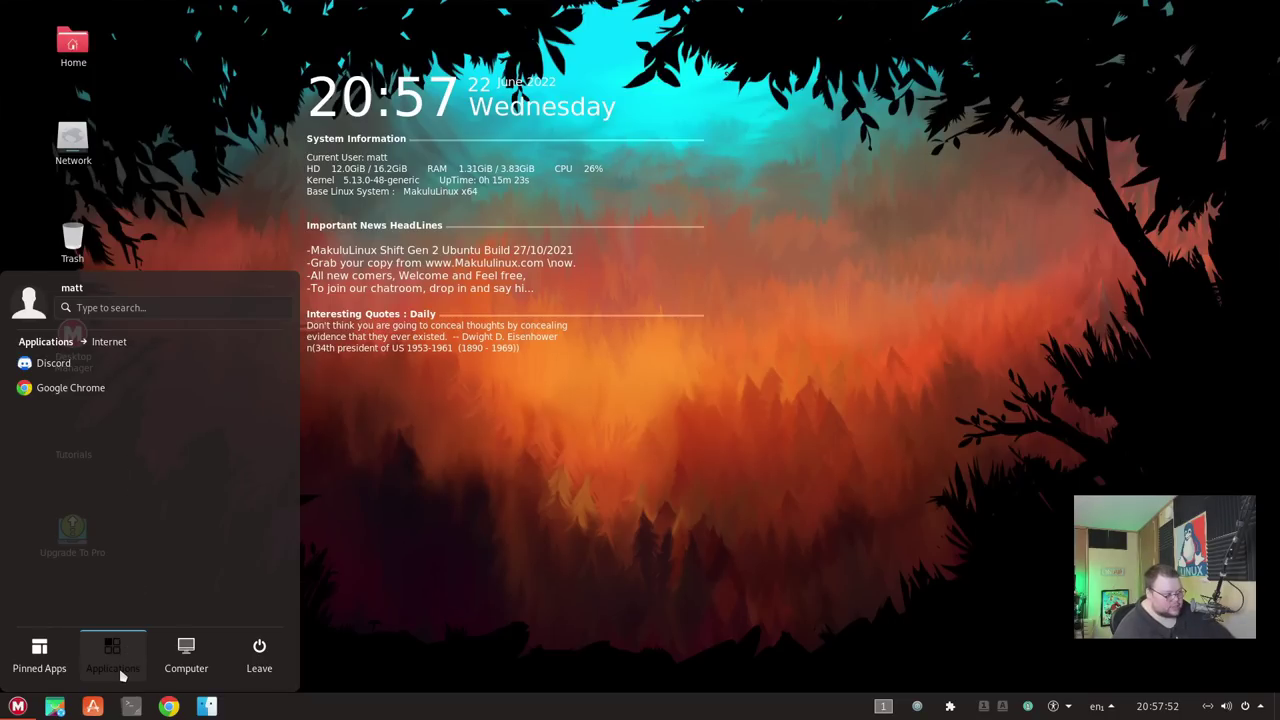
{"action": "left_click", "coordinate": [120, 676]}
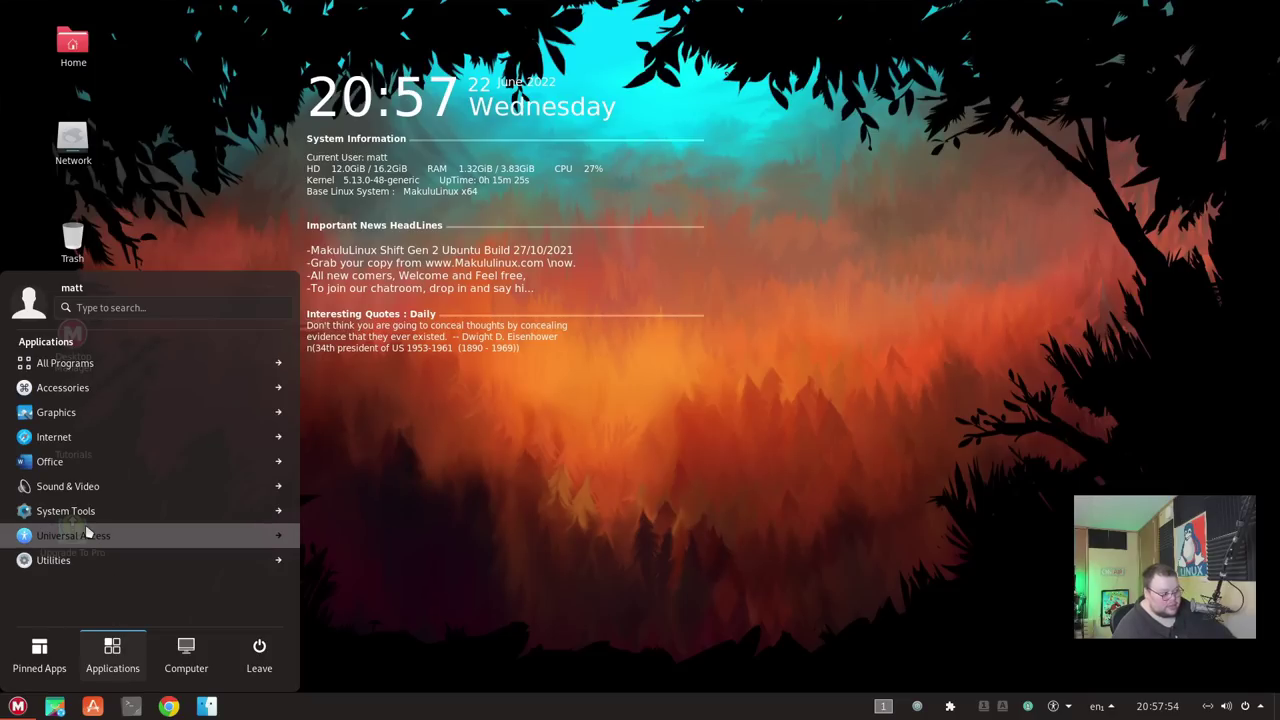
{"action": "left_click", "coordinate": [95, 458]}
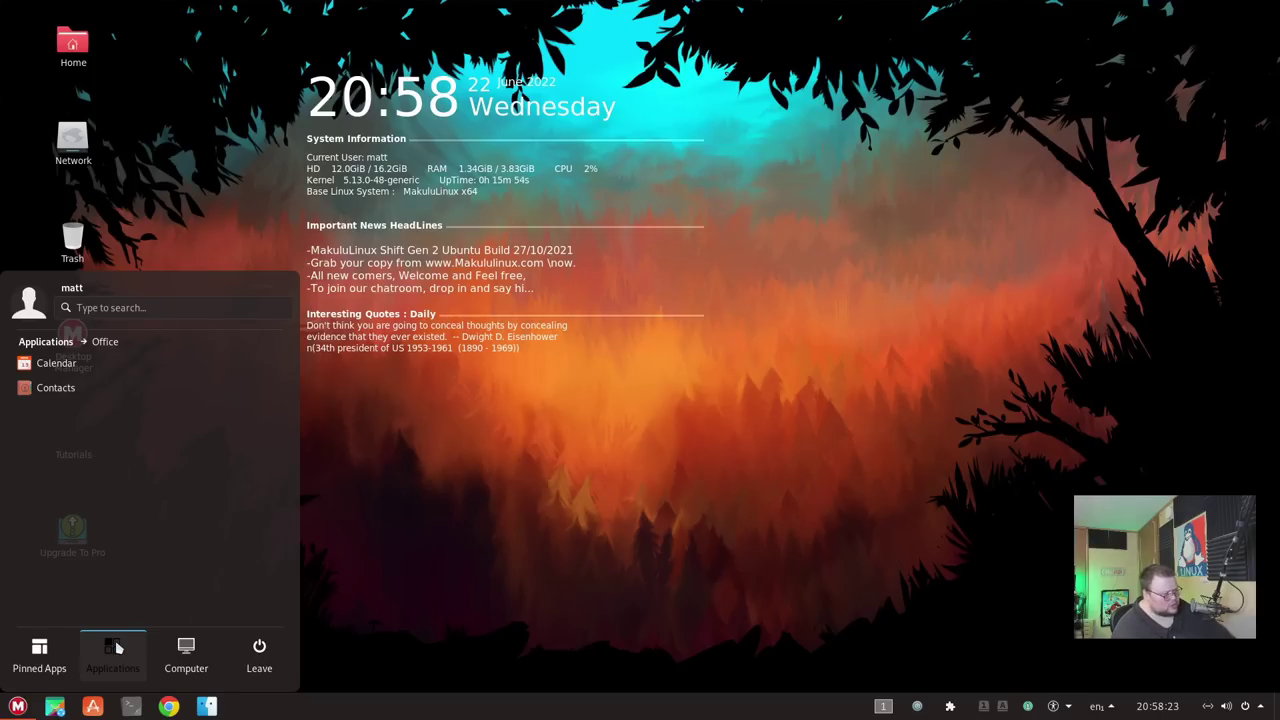
{"action": "left_click", "coordinate": [115, 648]}
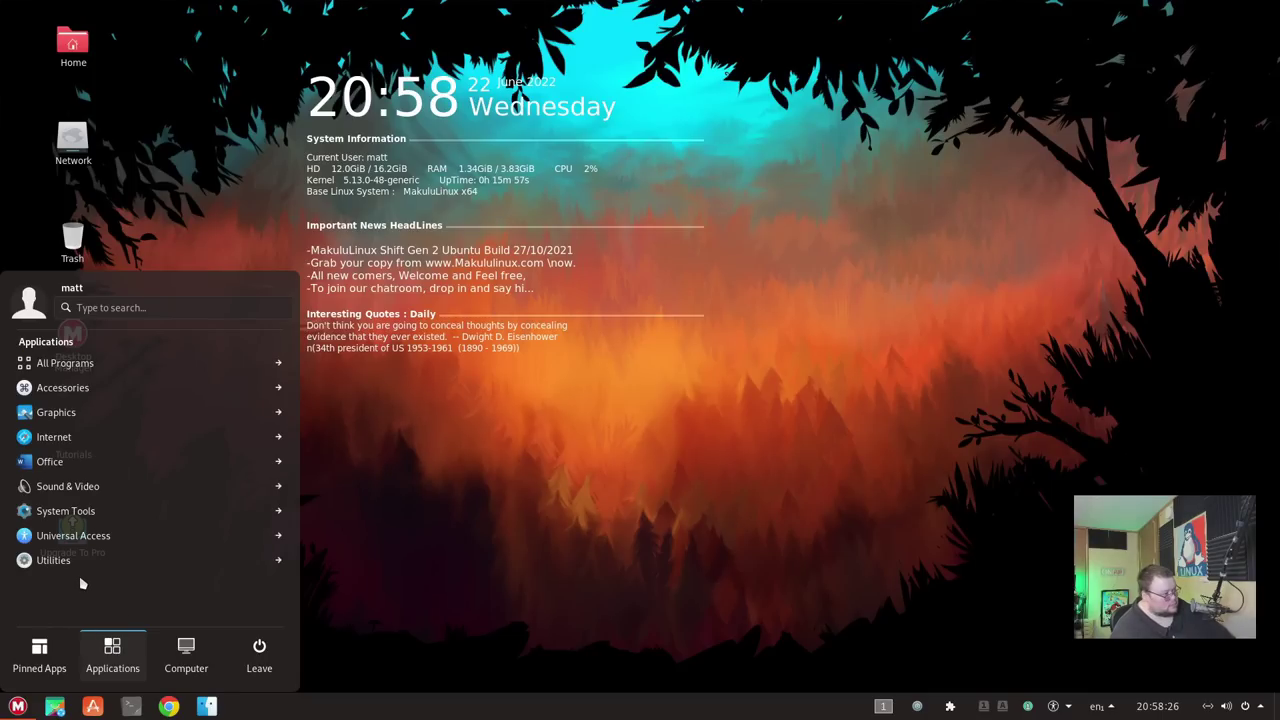
Browse Sound & Video and Accessories, then return to the top-level categories.
{"action": "left_click", "coordinate": [87, 485]}
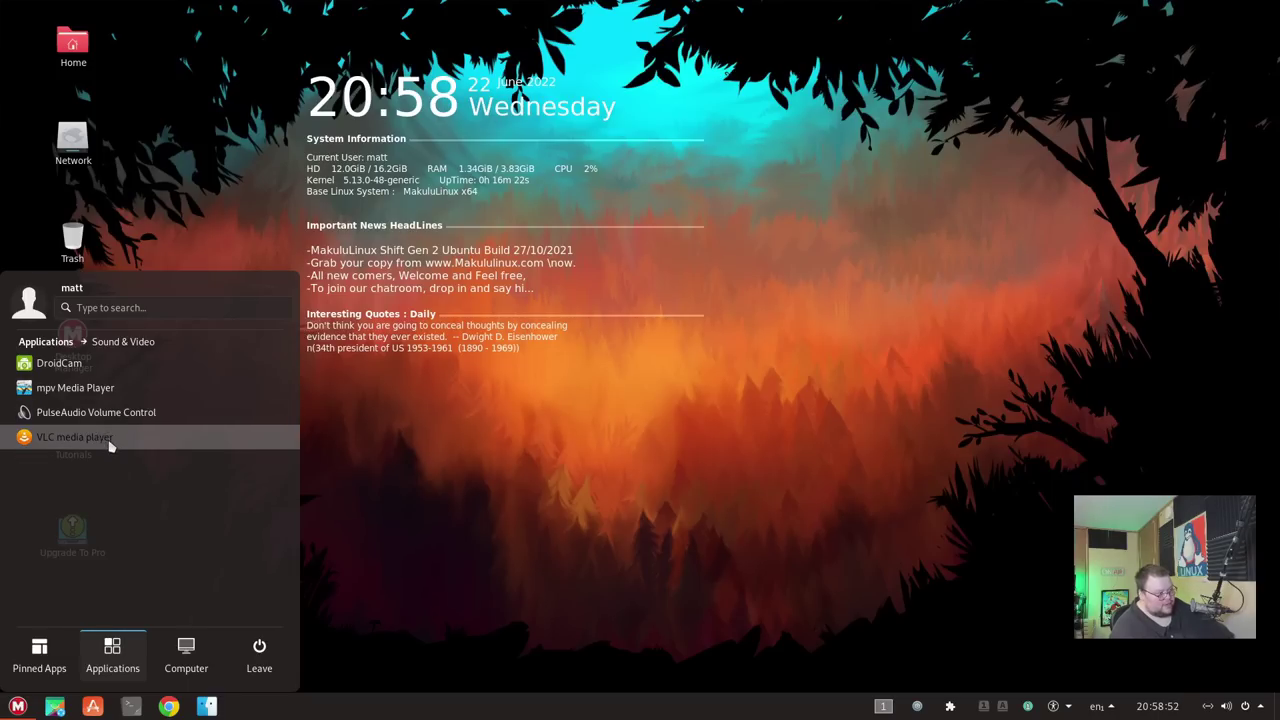
{"action": "left_click", "coordinate": [45, 341]}
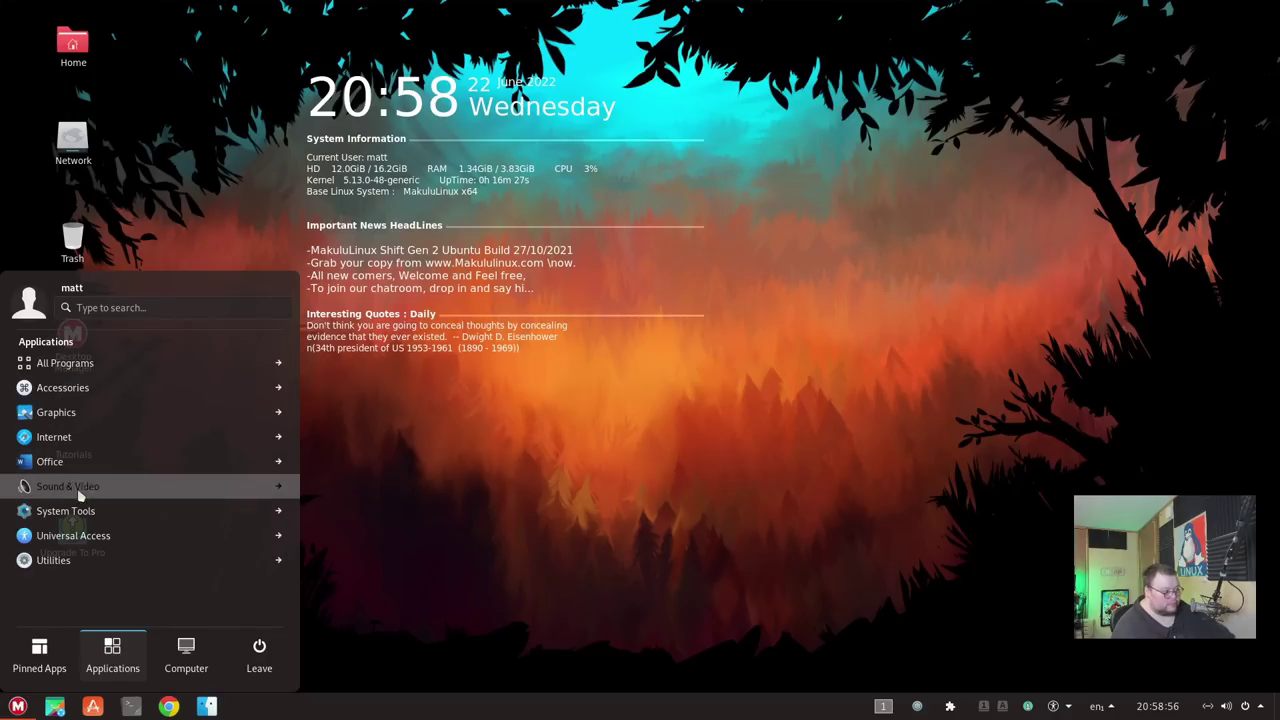
{"action": "left_click", "coordinate": [86, 389]}
{"action": "scroll", "coordinate": [94, 477], "scroll_direction": "down", "scroll_amount": 1}
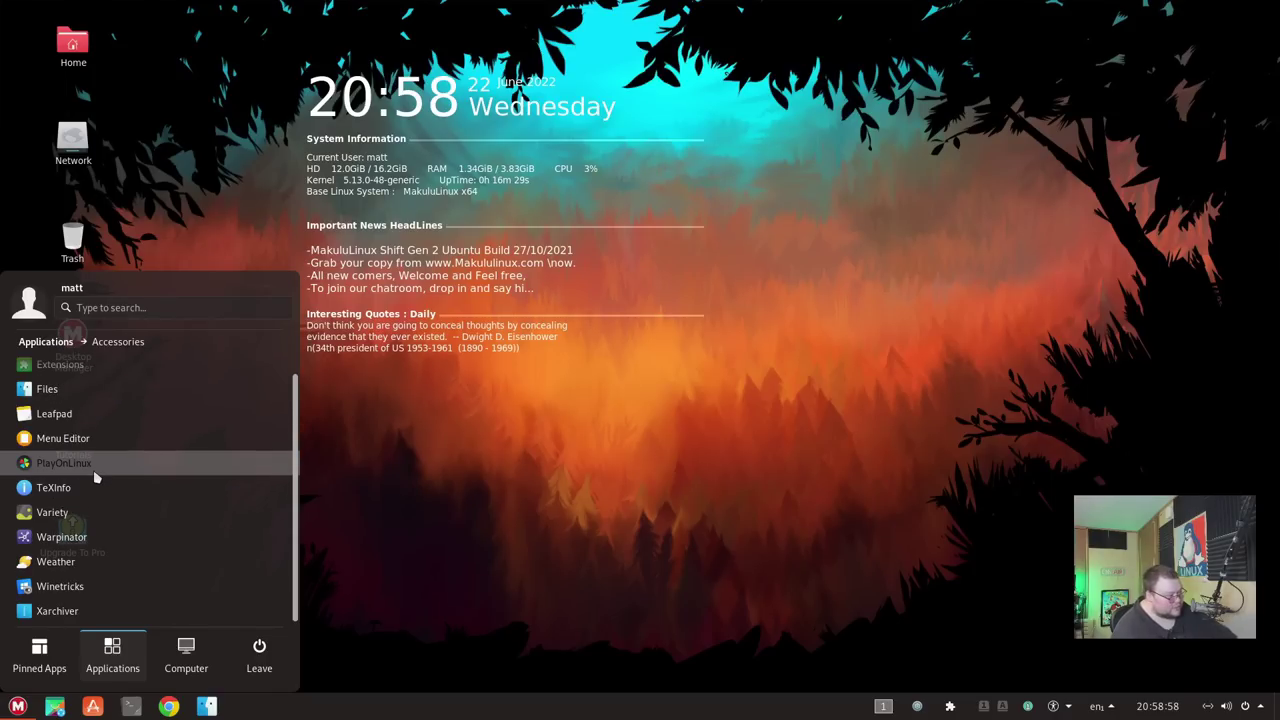
{"action": "scroll", "coordinate": [94, 477], "scroll_direction": "up", "scroll_amount": 1}
{"action": "left_click", "coordinate": [44, 345]}
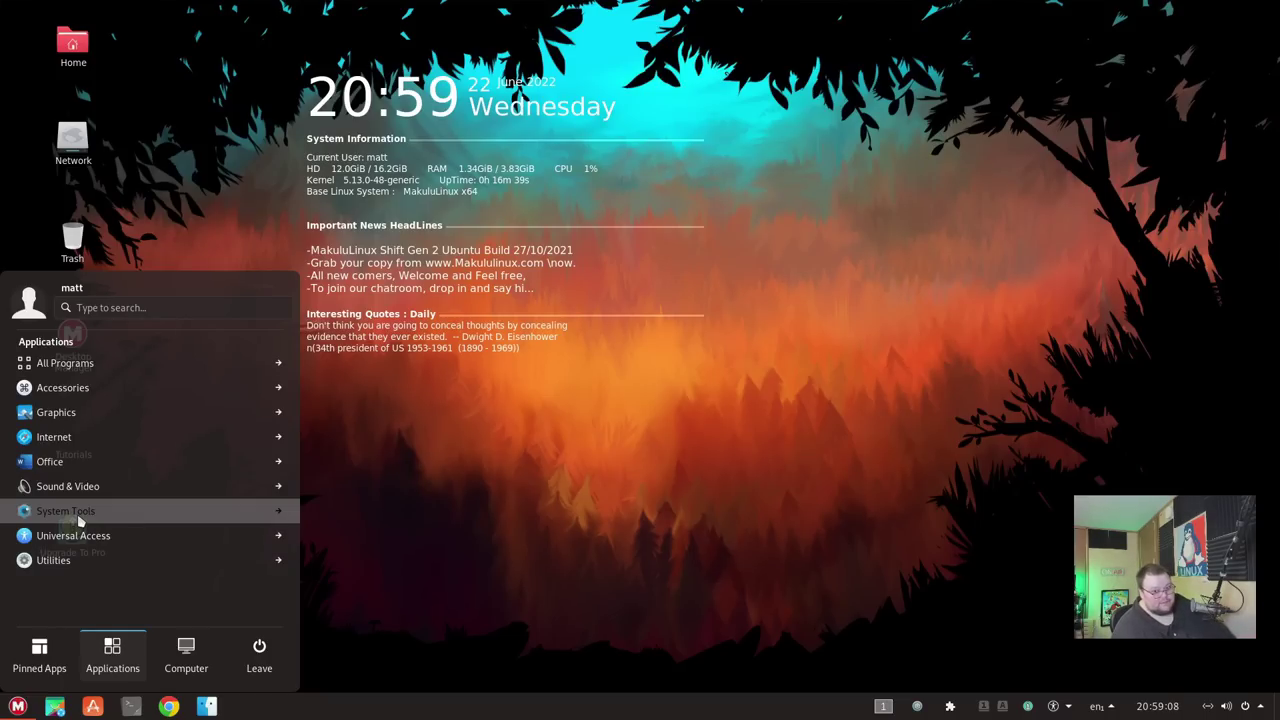
Open Main-Menu from the System Tools list to show the full-screen All apps grid.
{"action": "left_click", "coordinate": [80, 517]}
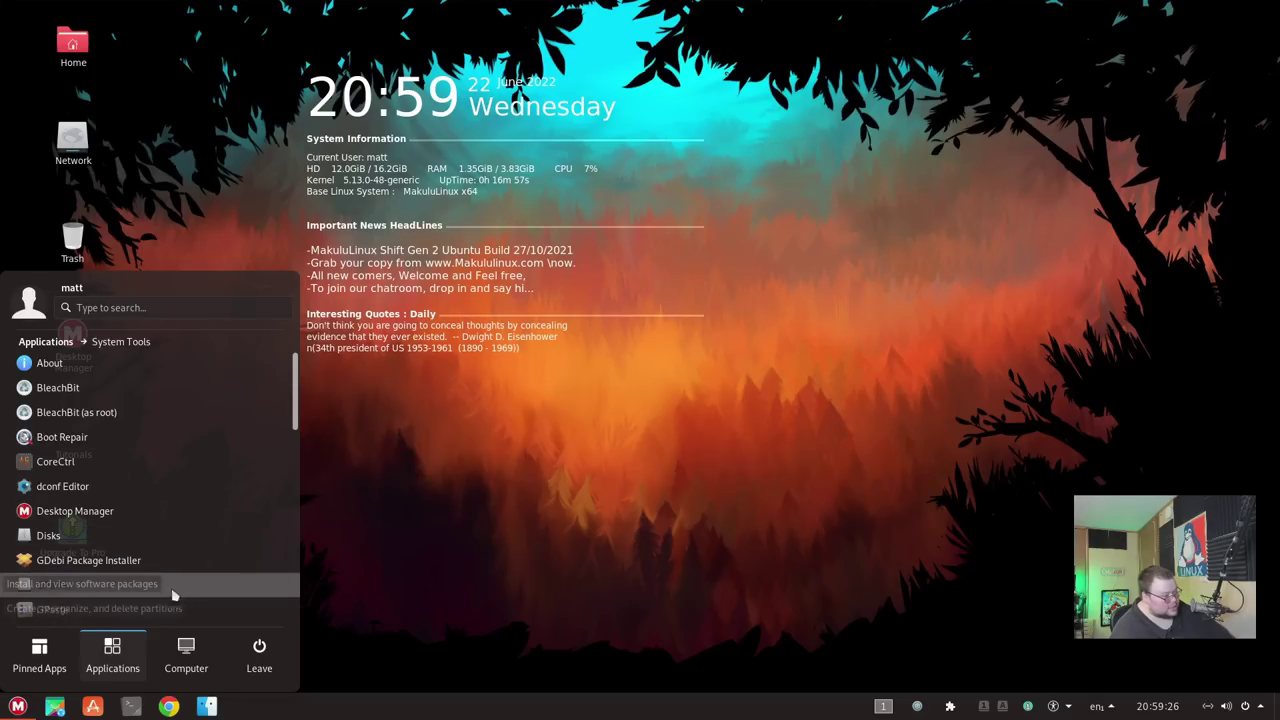
{"action": "scroll", "coordinate": [150, 560], "scroll_direction": "down", "scroll_amount": 1}
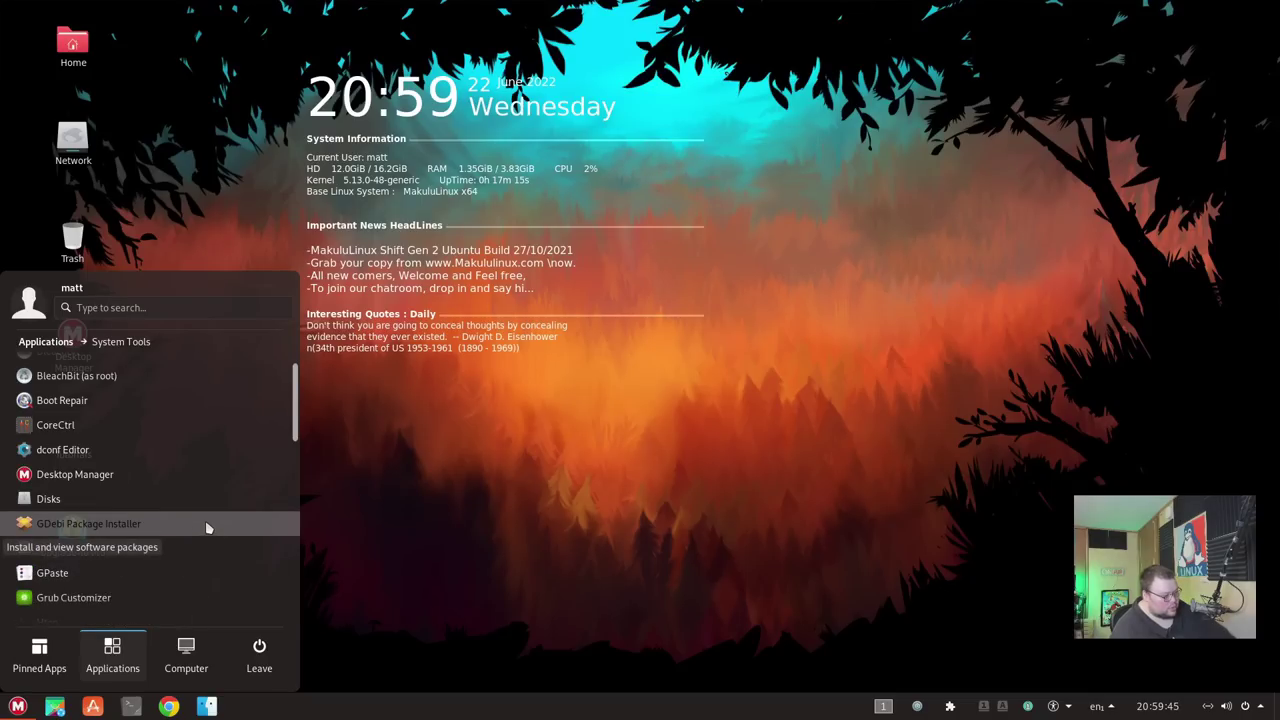
{"action": "scroll", "coordinate": [155, 505], "scroll_direction": "down", "scroll_amount": 3}
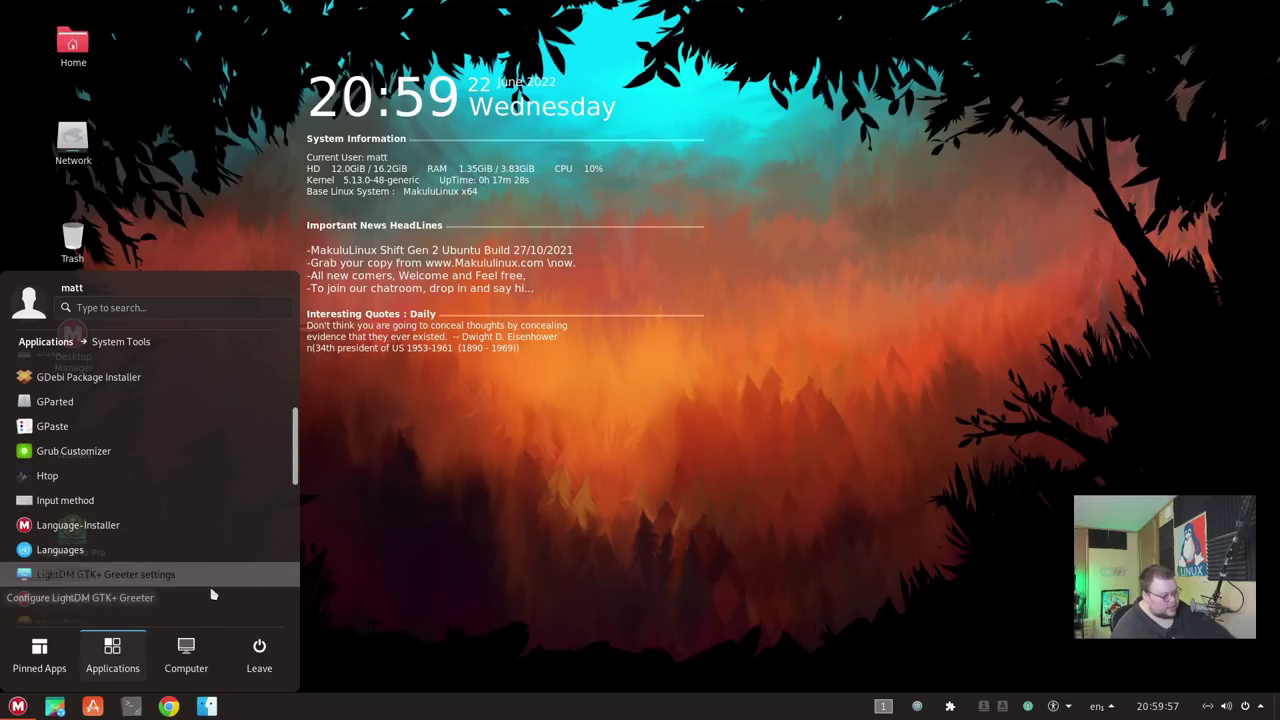
{"action": "scroll", "coordinate": [190, 550], "scroll_direction": "down", "scroll_amount": 1}
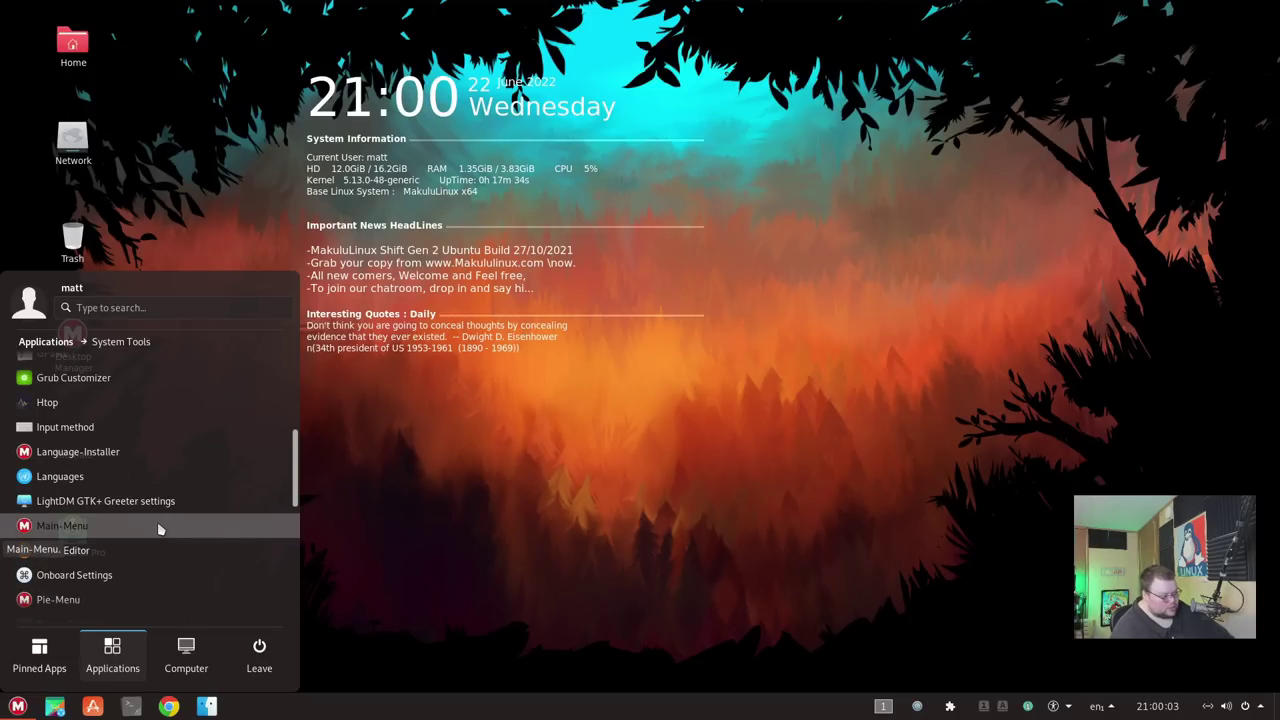
{"action": "left_click", "coordinate": [158, 527]}
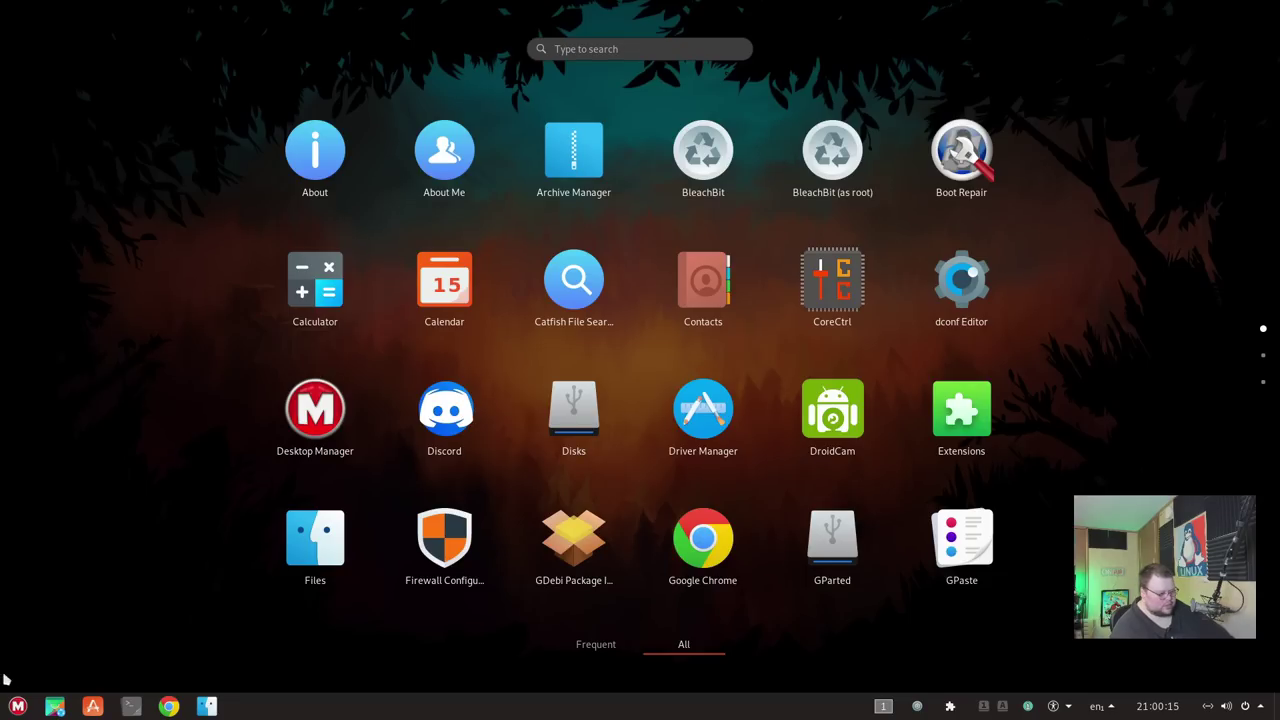
Scroll through the app grid pages, then close the grid with Escape.
{"action": "left_click", "coordinate": [20, 709]}
{"action": "left_click", "coordinate": [21, 710]}
{"action": "scroll", "coordinate": [343, 335], "scroll_direction": "down", "scroll_amount": 5}
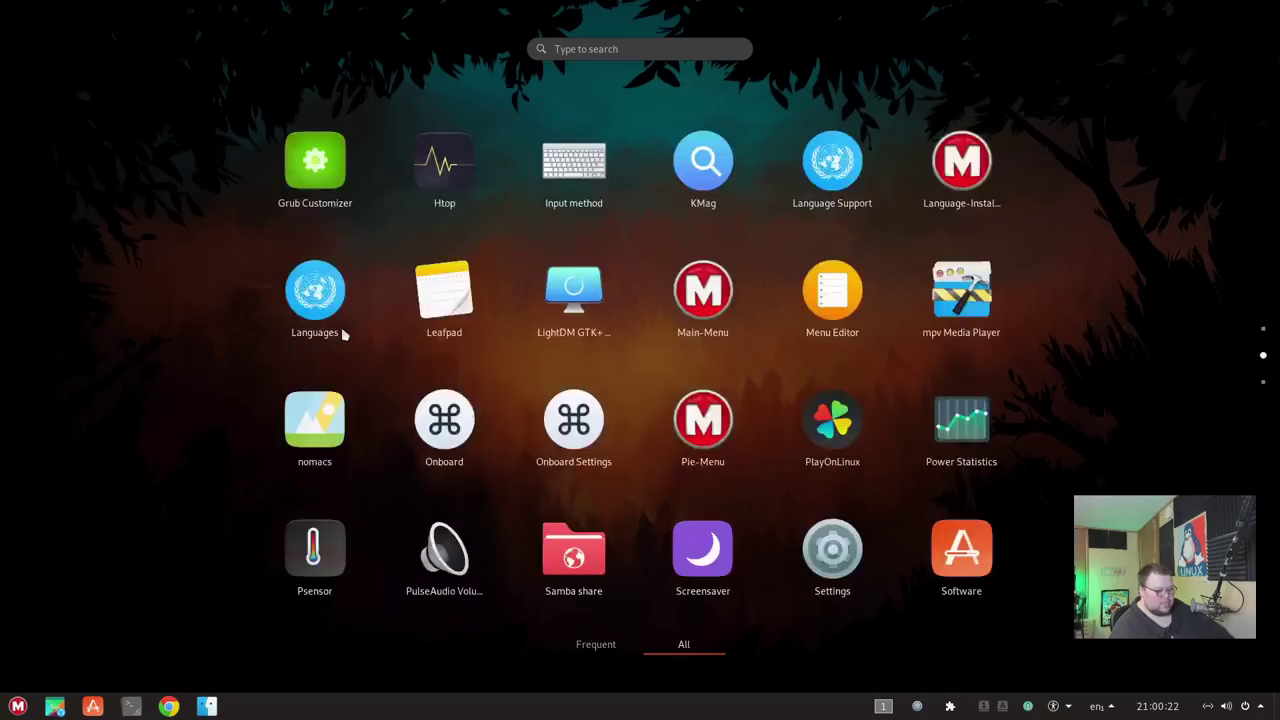
{"action": "key", "text": "Escape"}
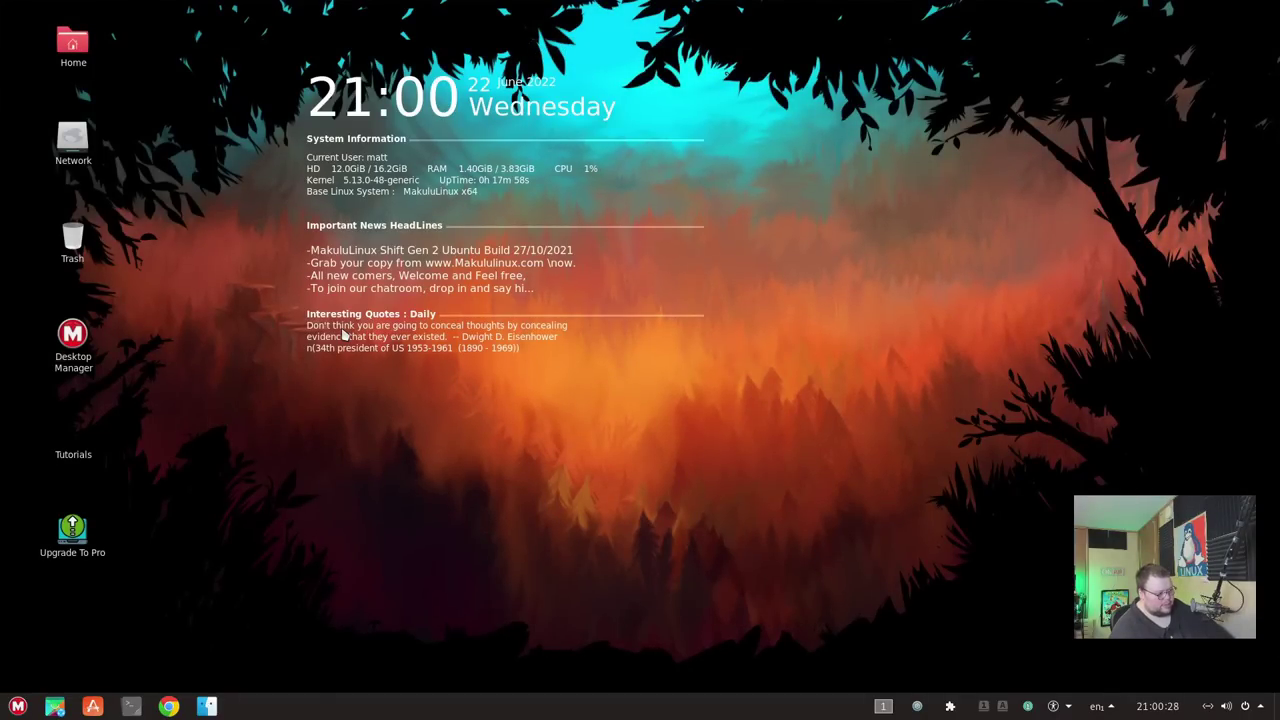
Browse the System Tools apps in the menu, then launch Software on its Explore page.
{"action": "left_click", "coordinate": [18, 706]}
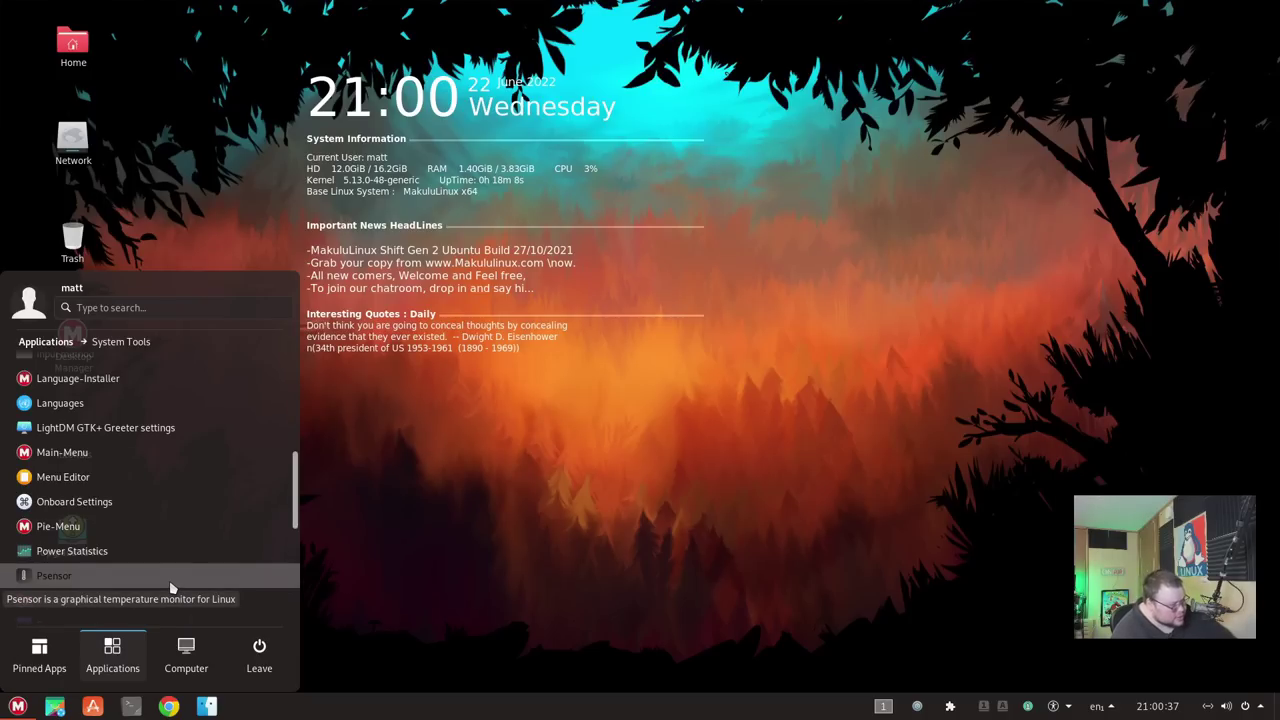
{"action": "left_click", "coordinate": [177, 644]}
{"action": "left_click", "coordinate": [126, 632]}
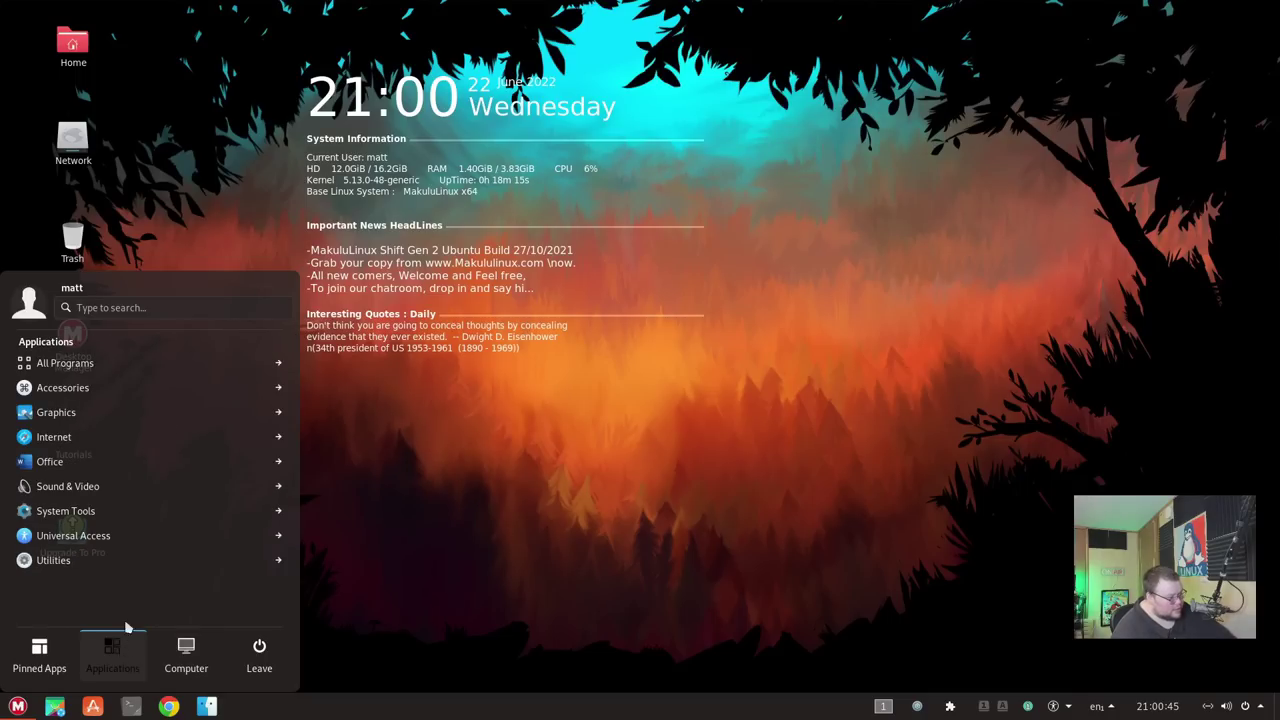
{"action": "left_click", "coordinate": [126, 513]}
{"action": "scroll", "coordinate": [126, 518], "scroll_direction": "down", "scroll_amount": 3}
{"action": "scroll", "coordinate": [126, 520], "scroll_direction": "down", "scroll_amount": 2}
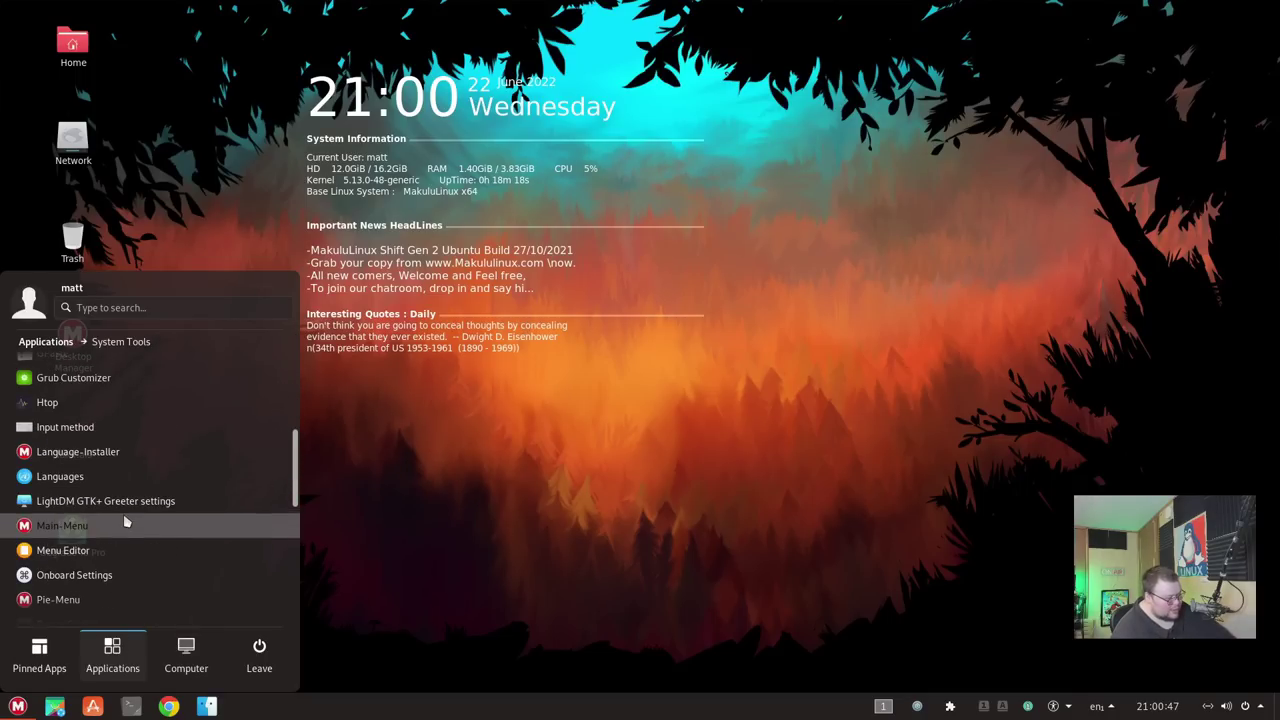
{"action": "scroll", "coordinate": [126, 521], "scroll_direction": "down", "scroll_amount": 3}
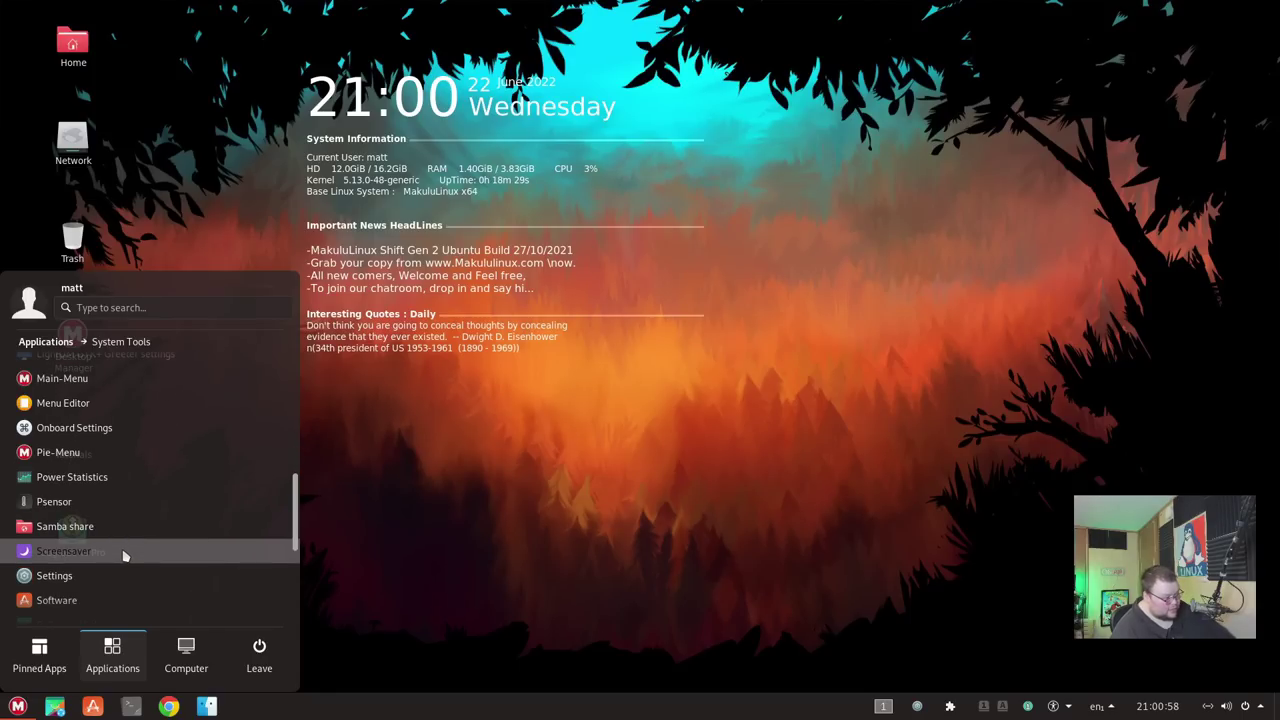
{"action": "scroll", "coordinate": [135, 592], "scroll_direction": "down", "scroll_amount": 3}
{"action": "scroll", "coordinate": [135, 592], "scroll_direction": "down", "scroll_amount": 1}
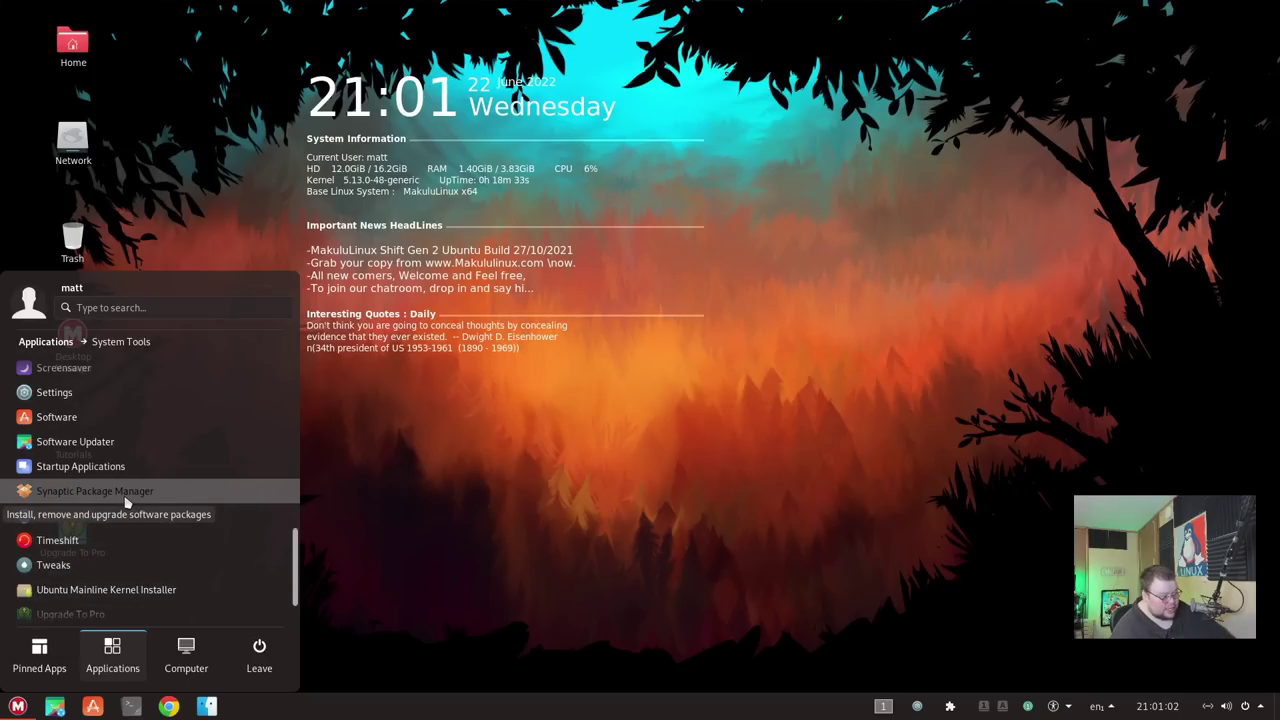
{"action": "left_click", "coordinate": [92, 706]}
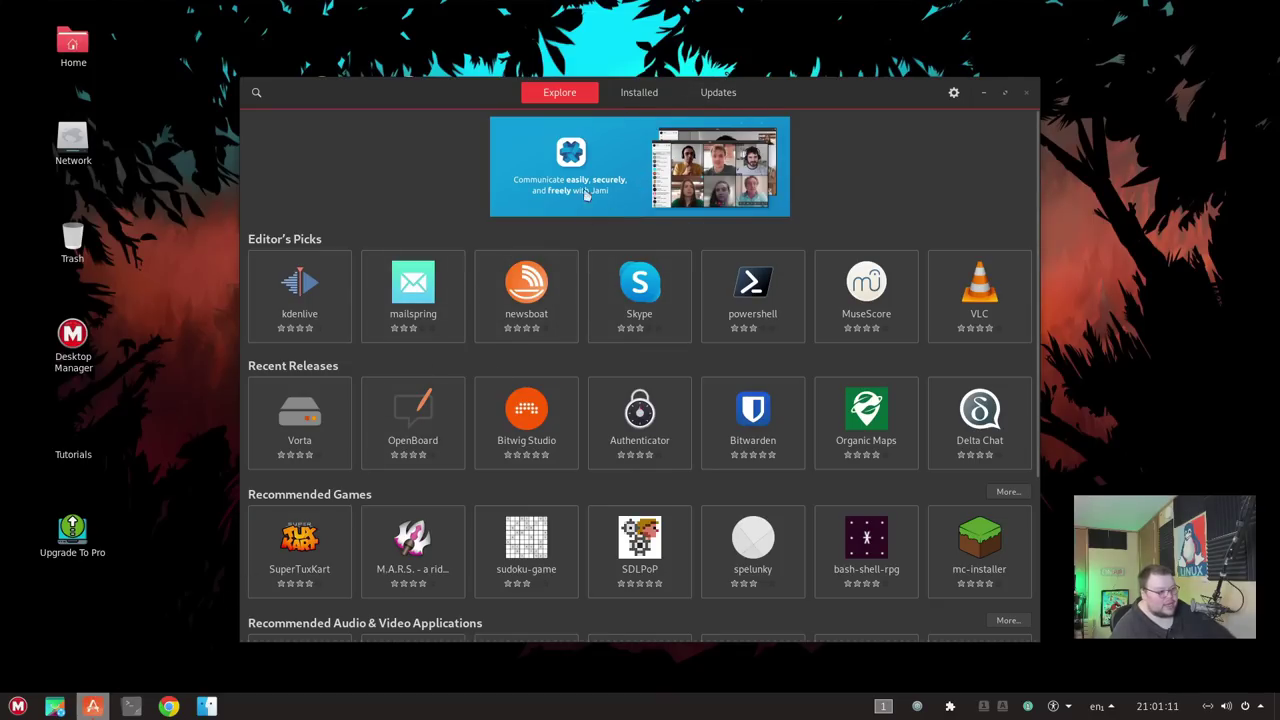
Open Skype's details page and check its Source dropdown options.
{"action": "left_click", "coordinate": [637, 291]}
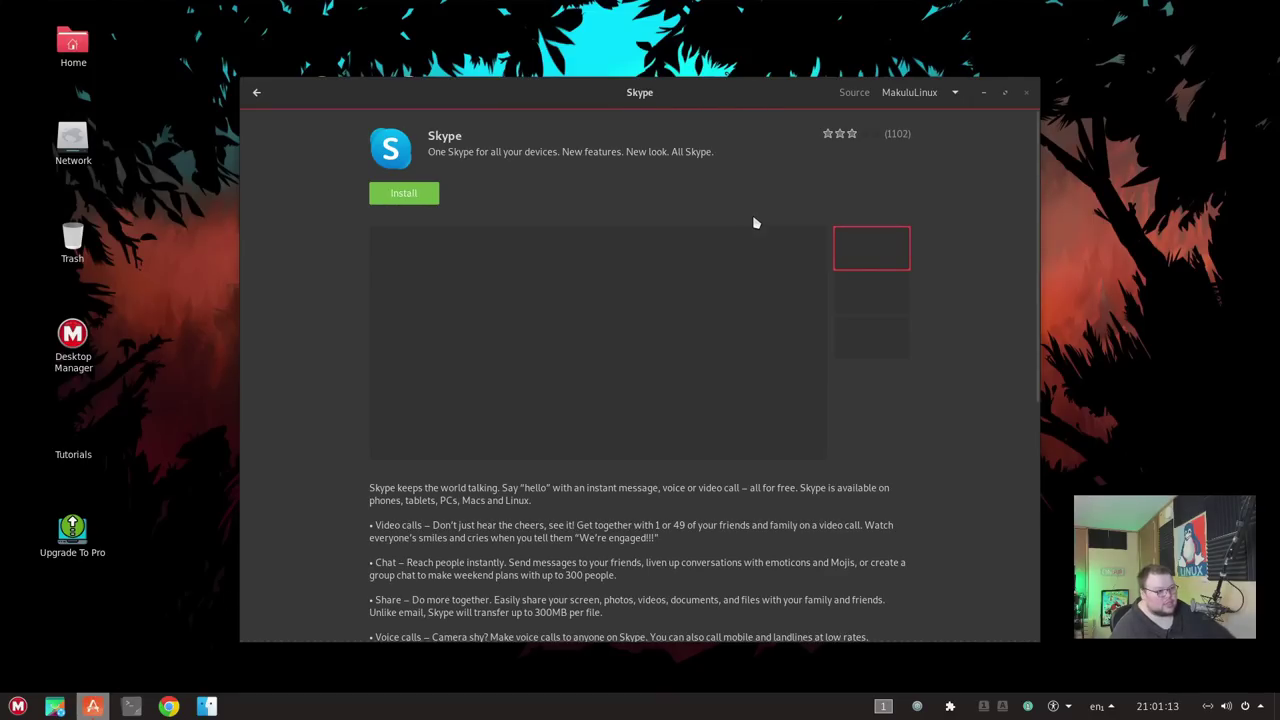
{"action": "left_click", "coordinate": [954, 93]}
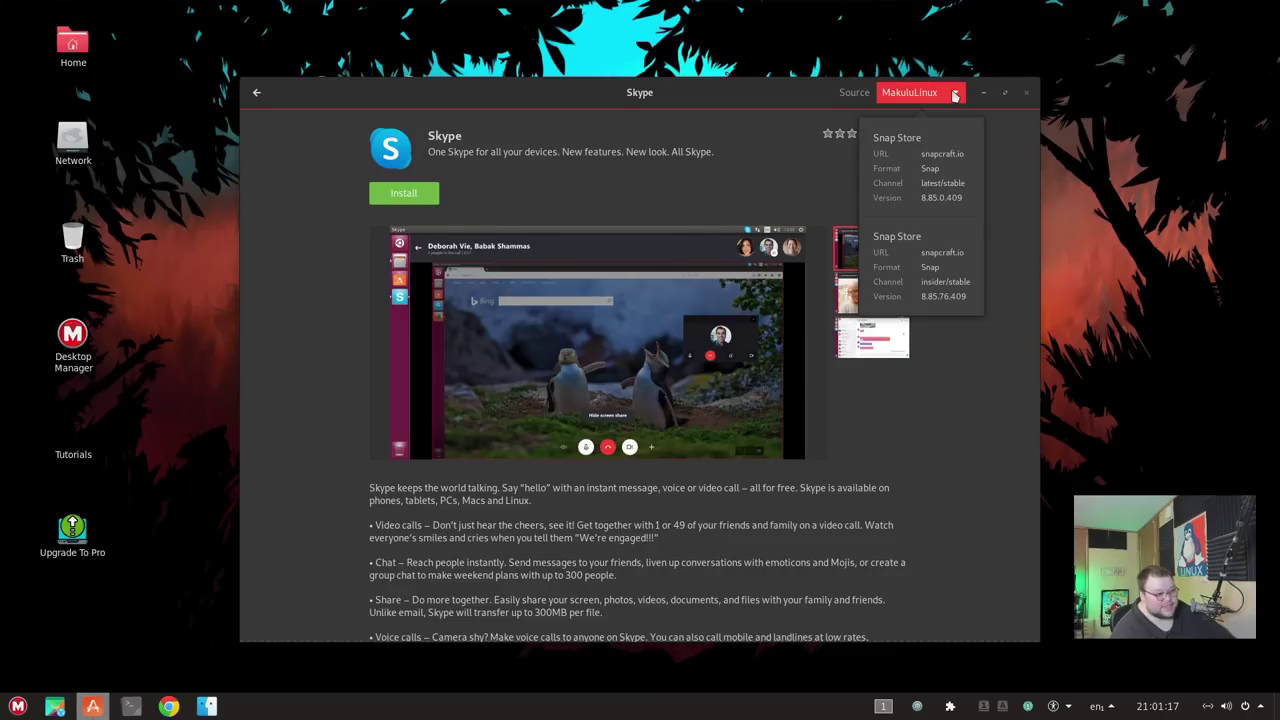
{"action": "left_click", "coordinate": [954, 93]}
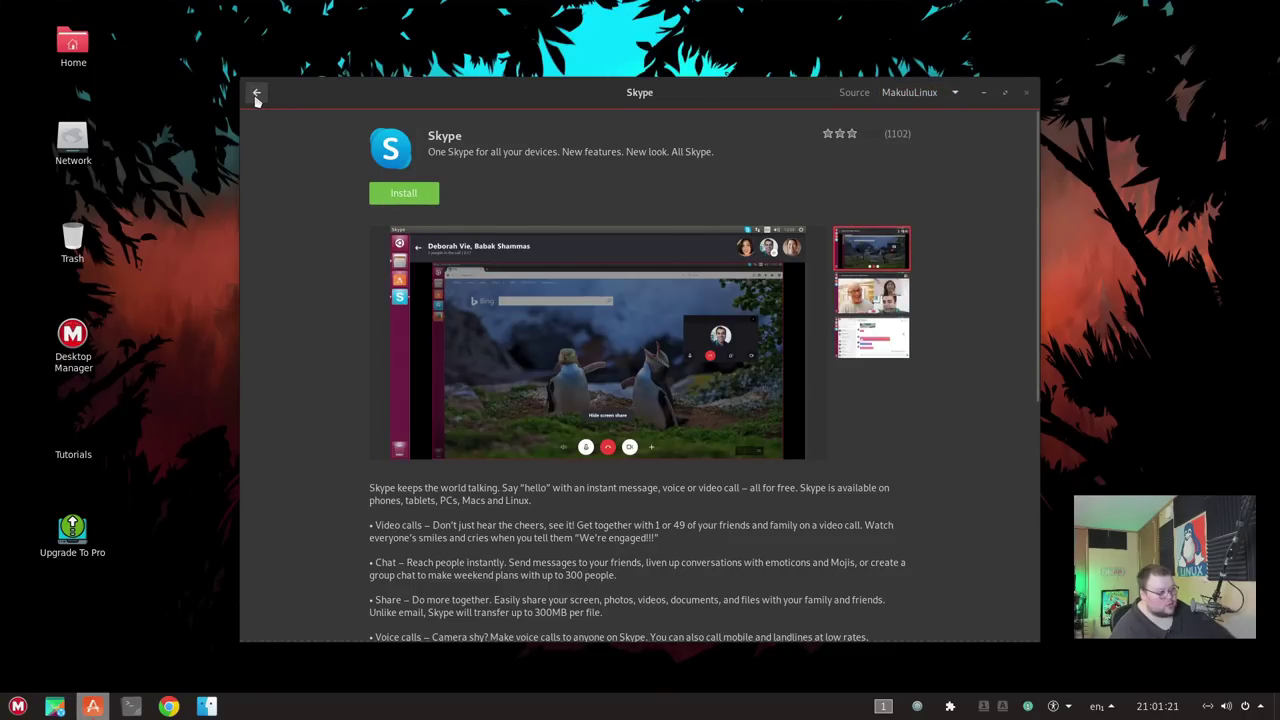
Return to the Explore page and close the Software store.
{"action": "left_click", "coordinate": [256, 94]}
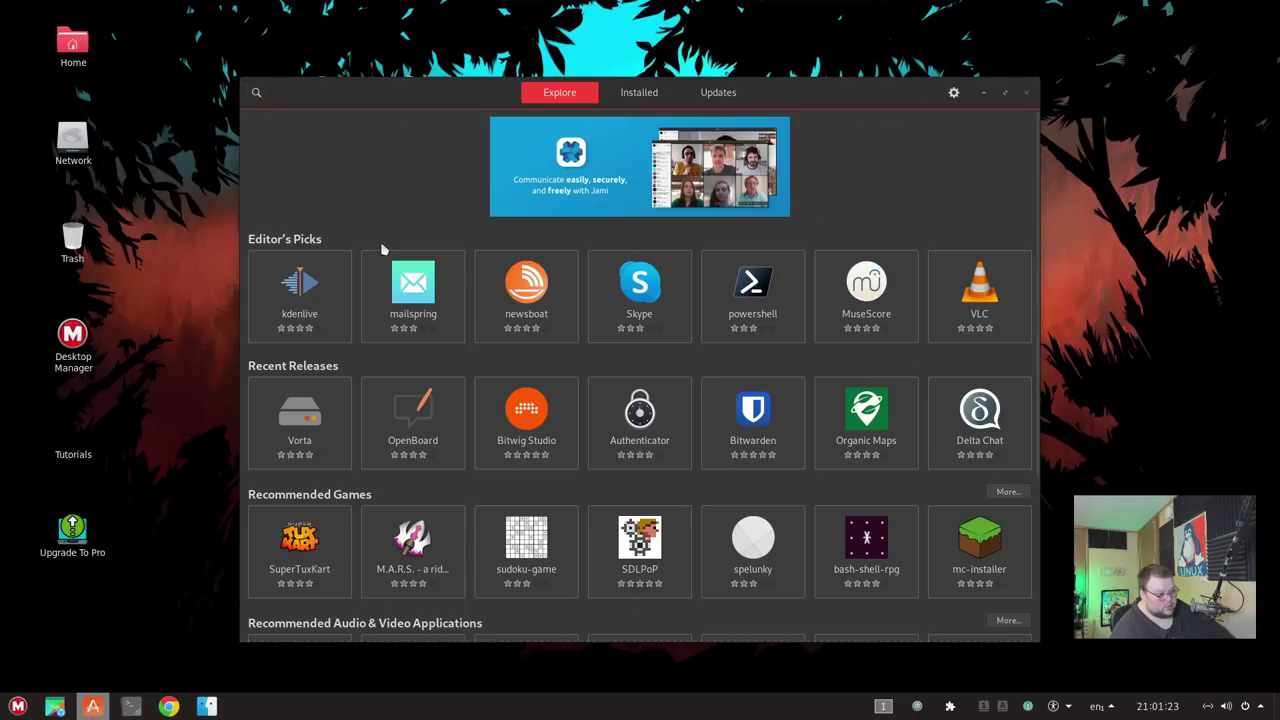
{"action": "left_click", "coordinate": [1024, 94]}
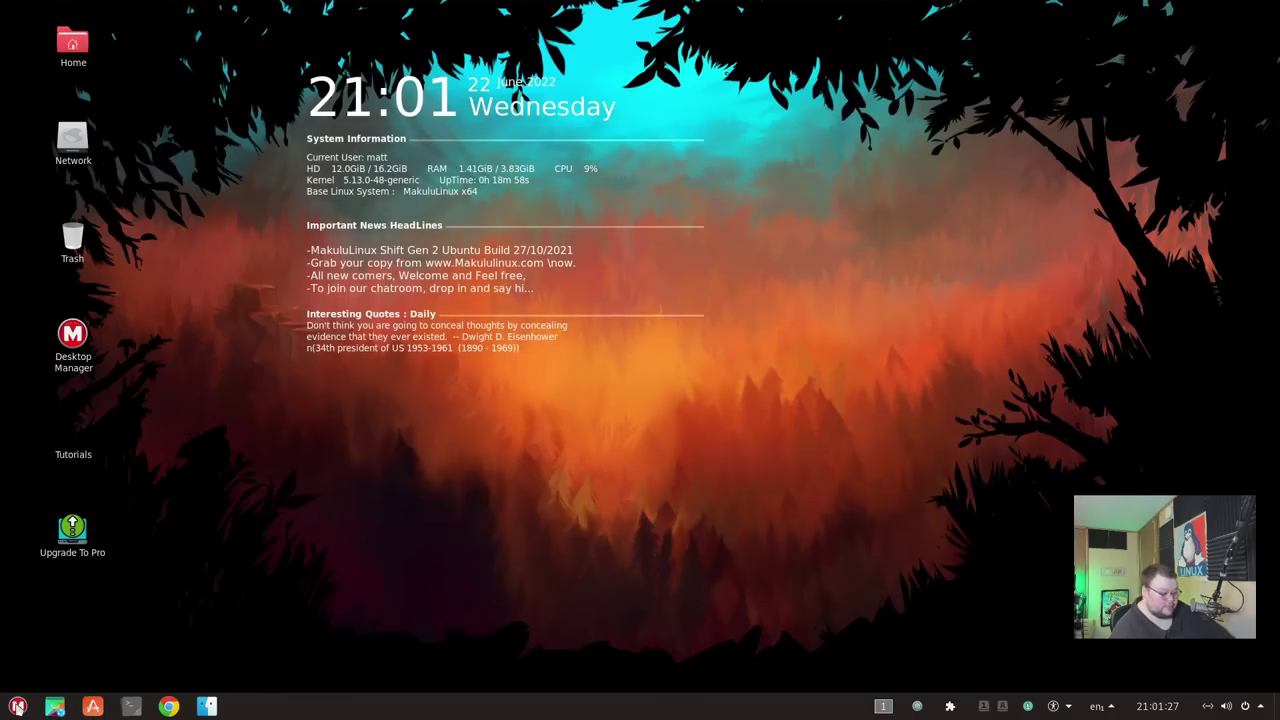
{"action": "left_click", "coordinate": [18, 707]}
Launch Tweaks from Applications > System Tools, opening its General page.
{"action": "left_click", "coordinate": [108, 655]}
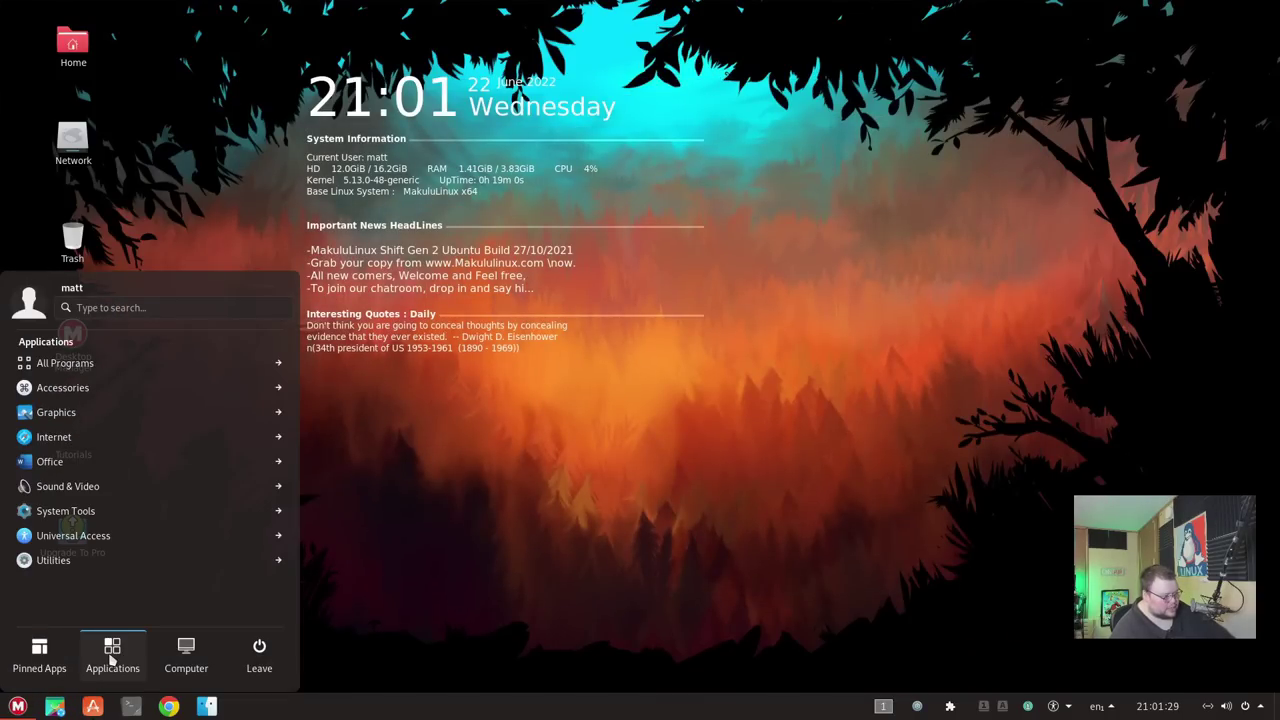
{"action": "left_click", "coordinate": [100, 512]}
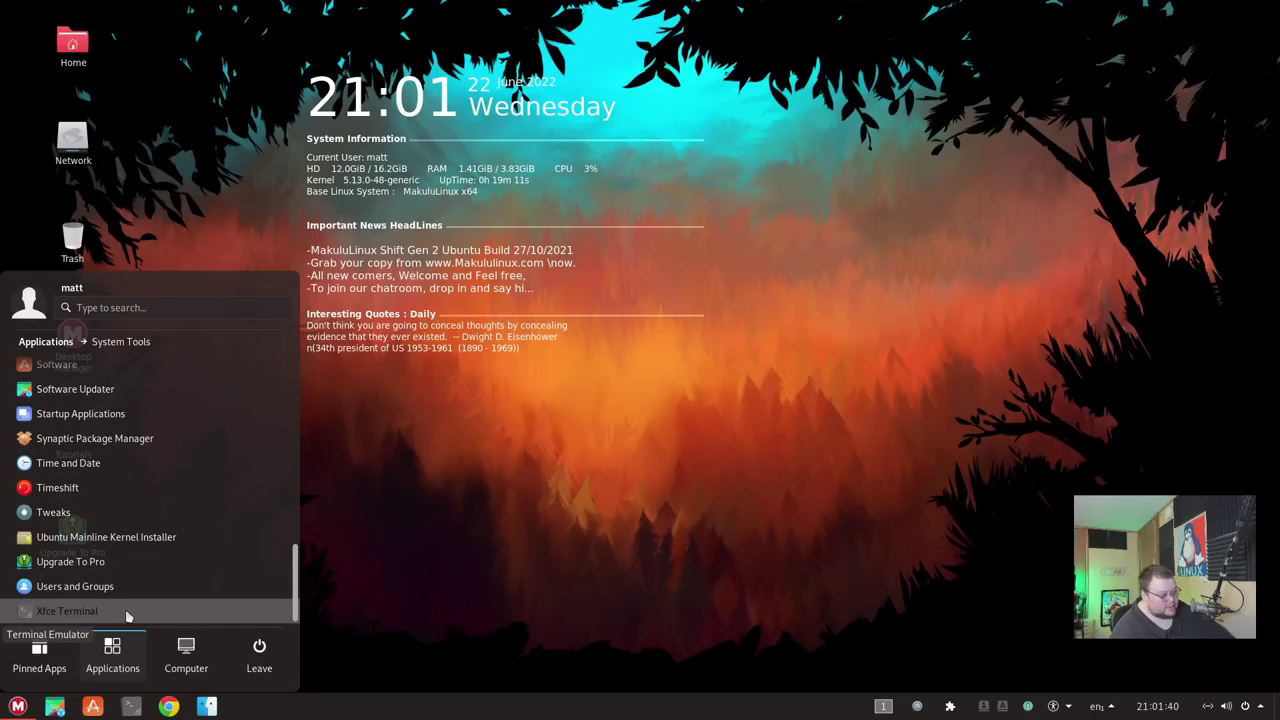
{"action": "left_click", "coordinate": [101, 516]}
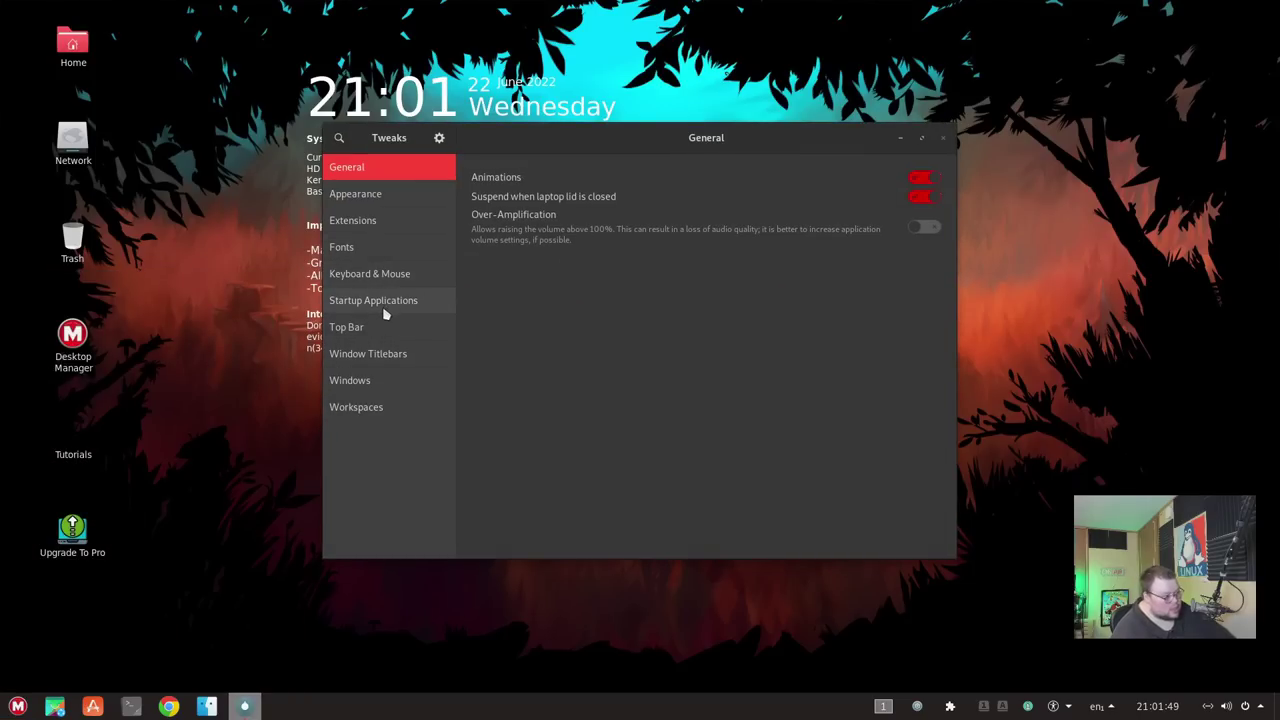
Browse the Appearance cursor themes without changing the Lliurex cursor, then close Tweaks.
{"action": "left_click", "coordinate": [379, 202]}
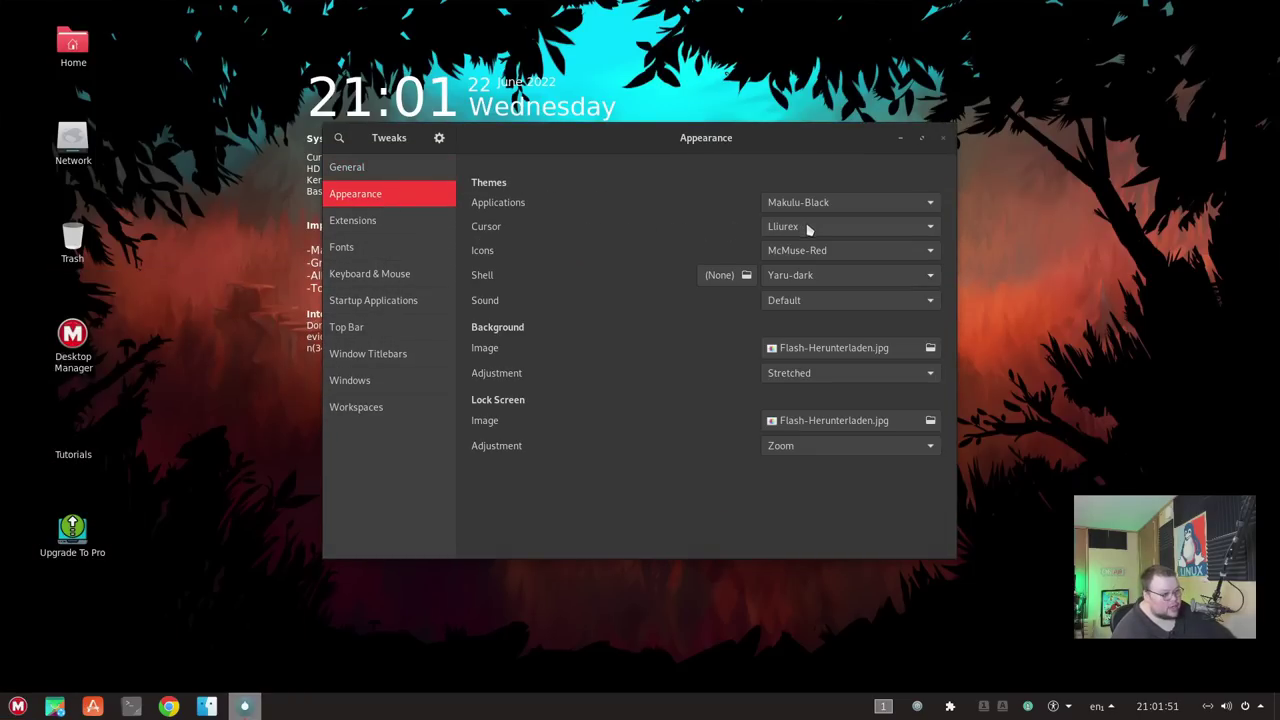
{"action": "left_click", "coordinate": [810, 228]}
{"action": "scroll", "coordinate": [812, 228], "scroll_direction": "up", "scroll_amount": 5}
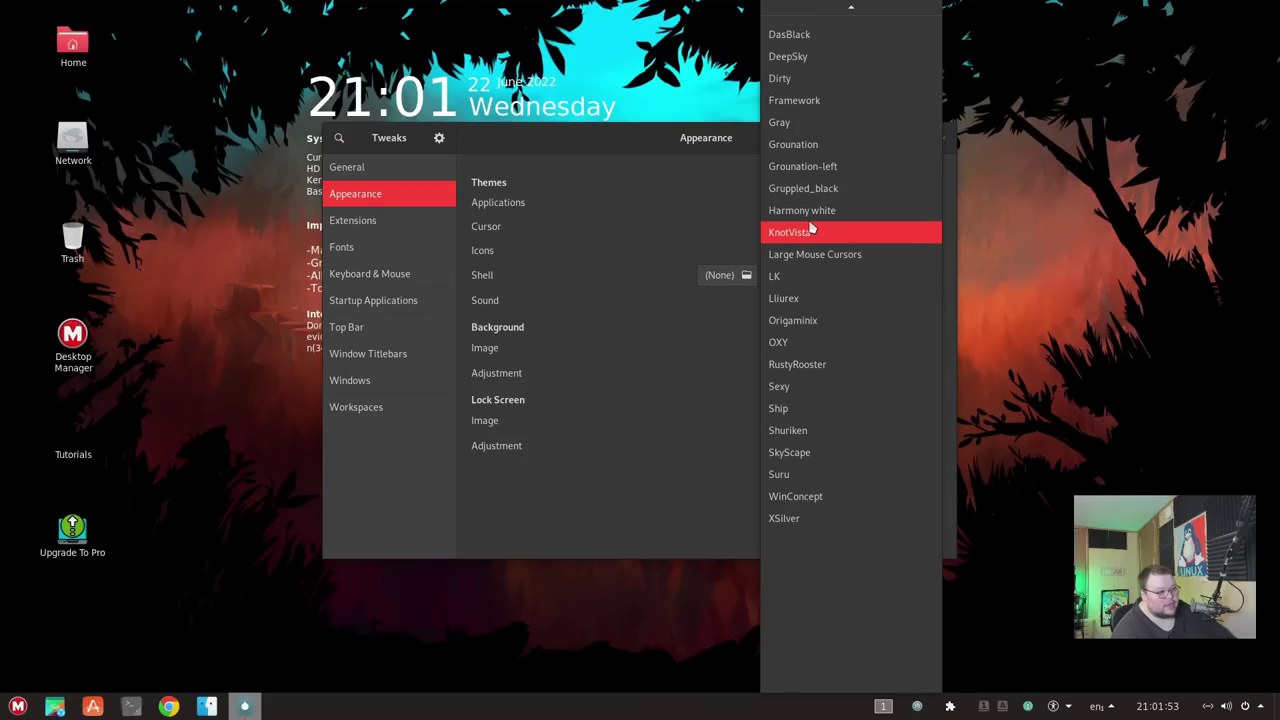
{"action": "scroll", "coordinate": [812, 228], "scroll_direction": "up", "scroll_amount": 1}
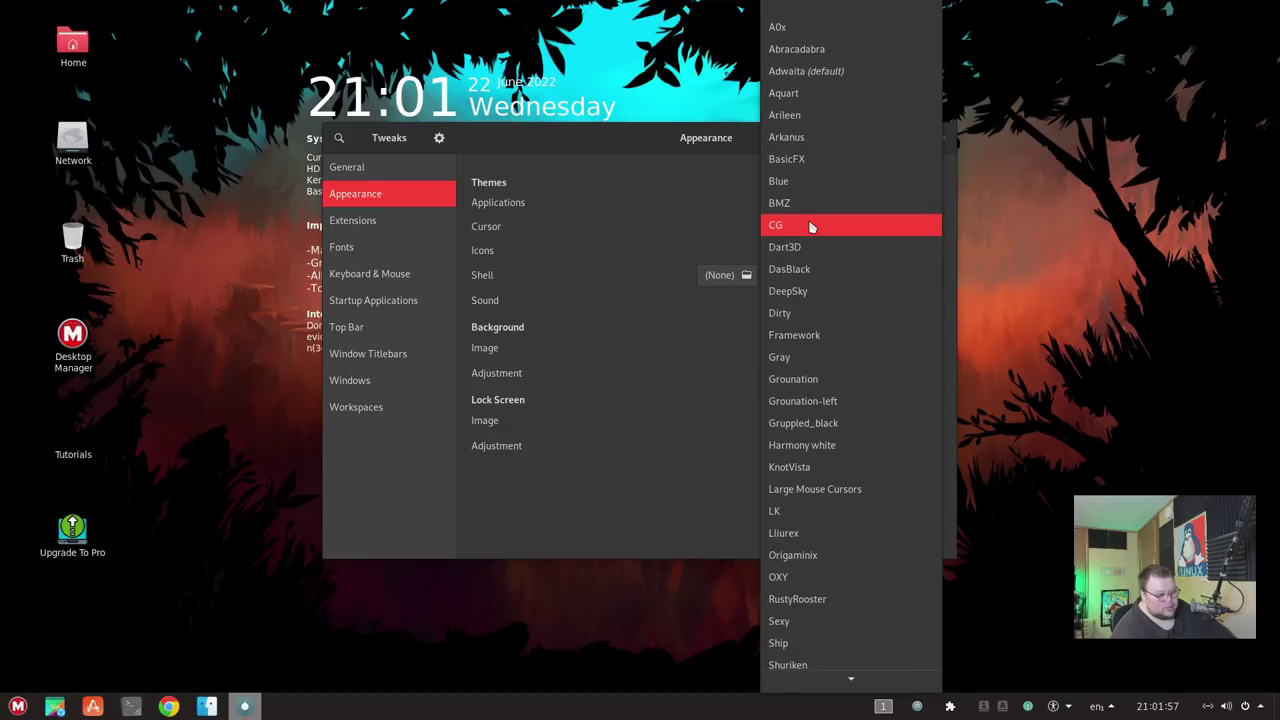
{"action": "scroll", "coordinate": [811, 228], "scroll_direction": "down", "scroll_amount": 3}
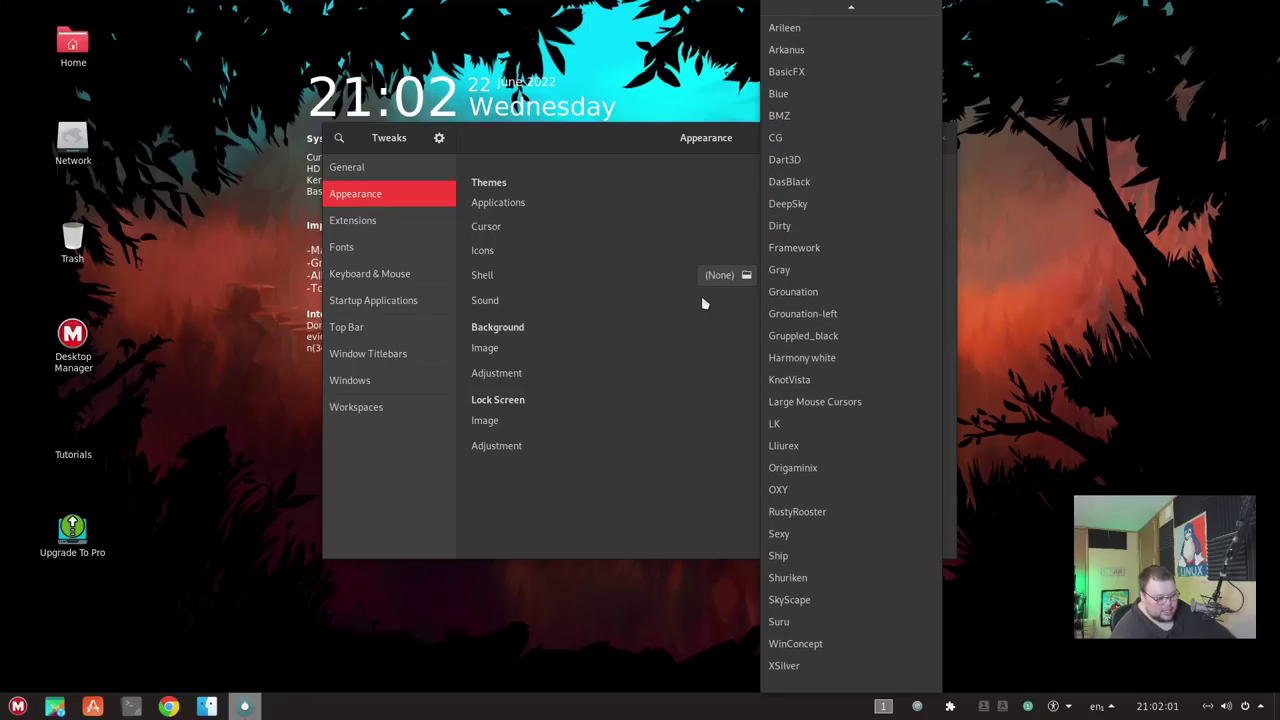
{"action": "left_click", "coordinate": [586, 539]}
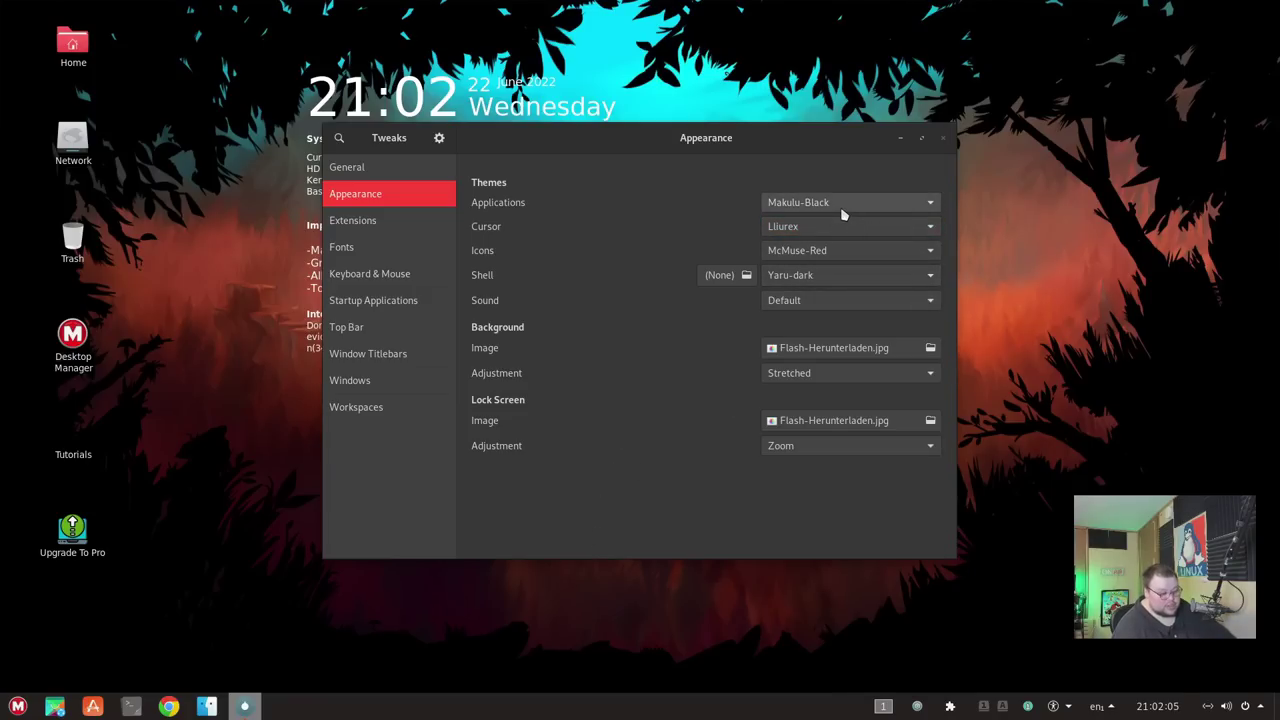
{"action": "left_click", "coordinate": [942, 137]}
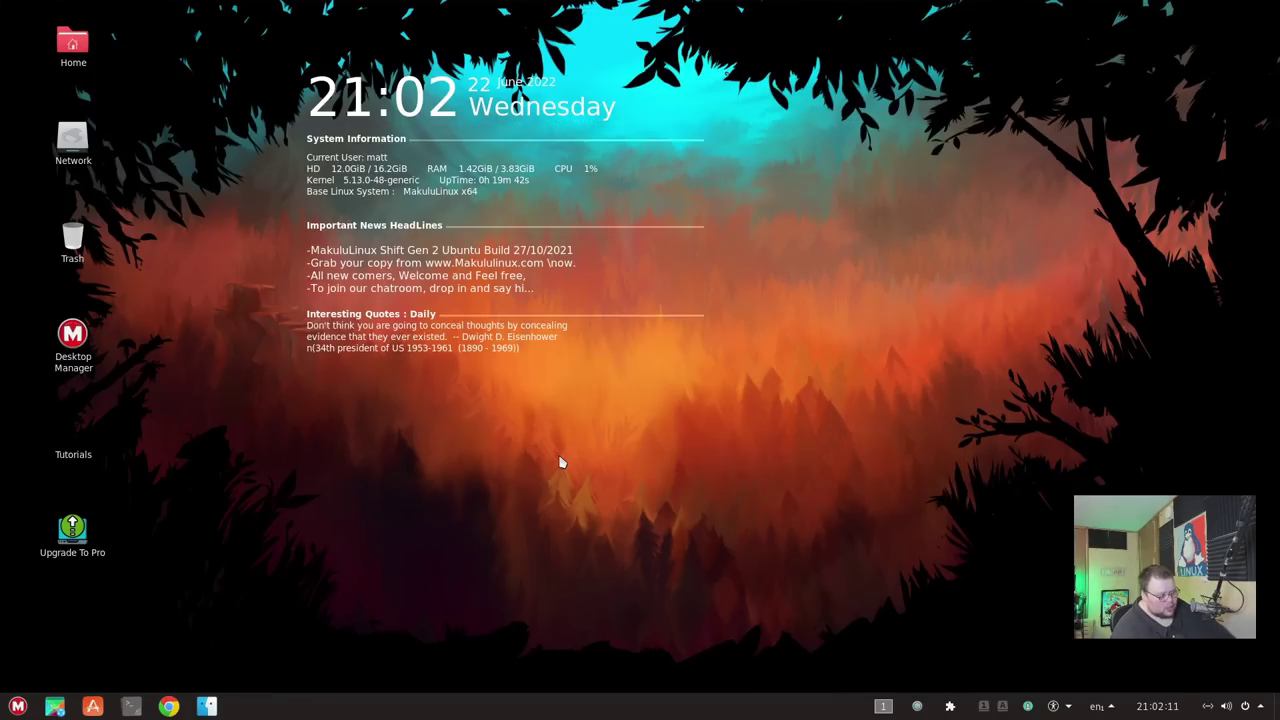